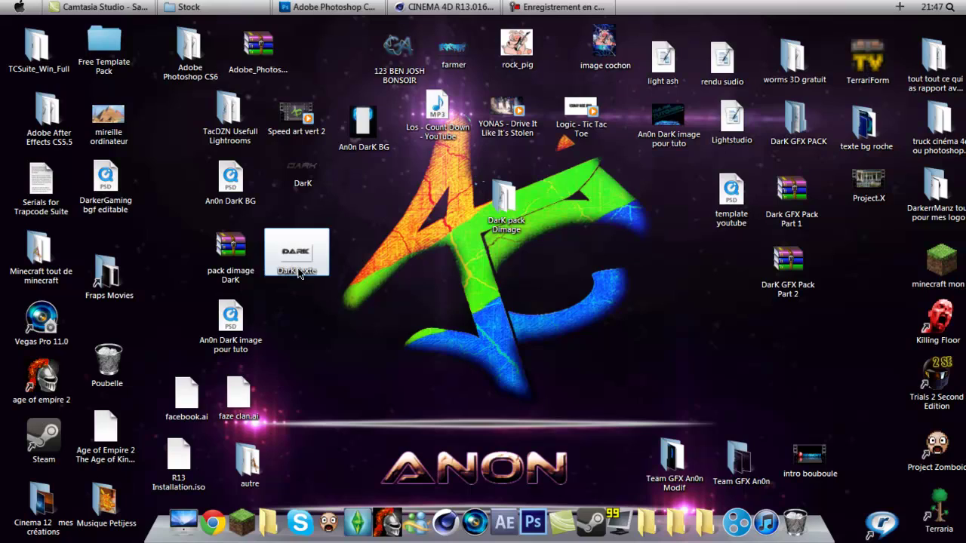
- Preview the DarK texte image from the desktop, close it and send the file to the recycle bin
double_click(298, 273)
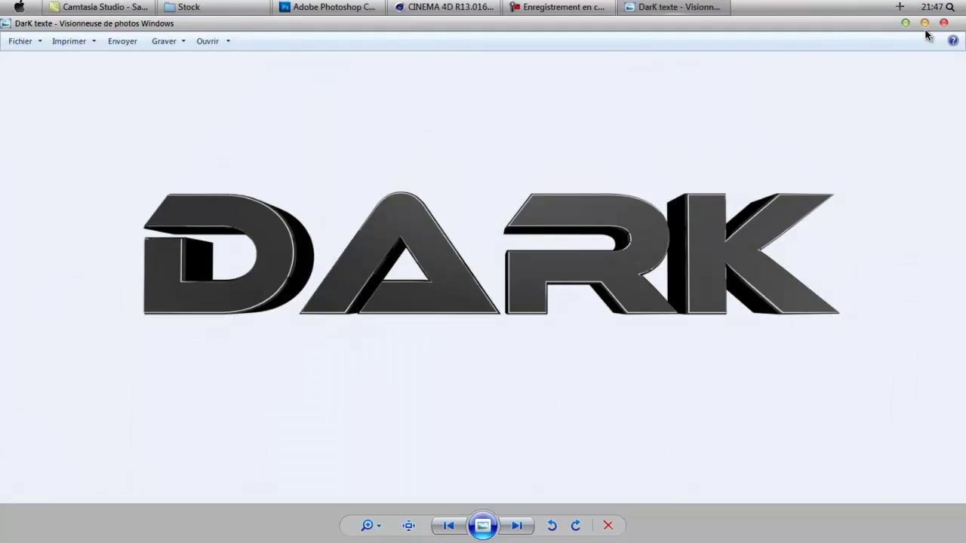
left_click(946, 25)
left_click(297, 257)
key("Delete")
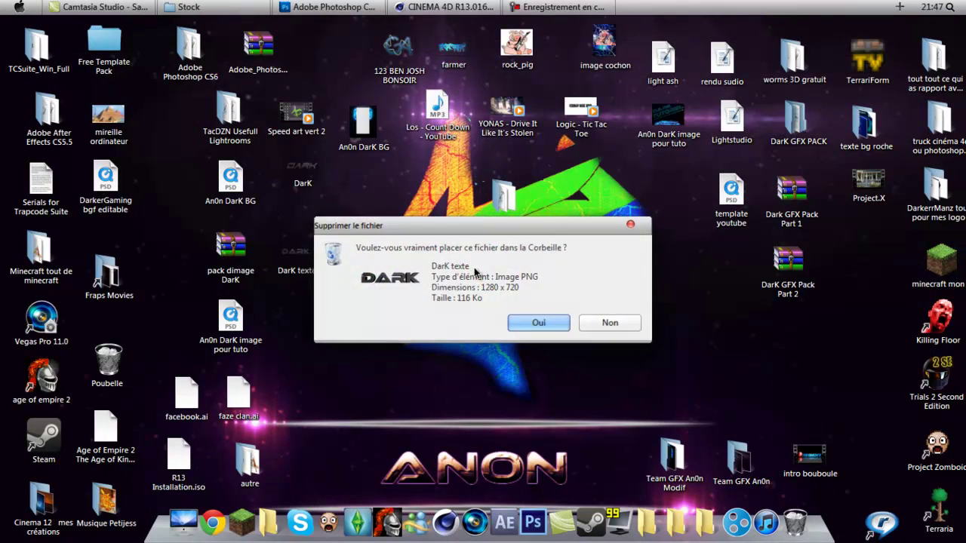
left_click(539, 323)
- Examine the An0n DarK BG image, looking closely at the blue lettering on both sides, and close it
double_click(351, 140)
scroll(380, 194, "up", 2)
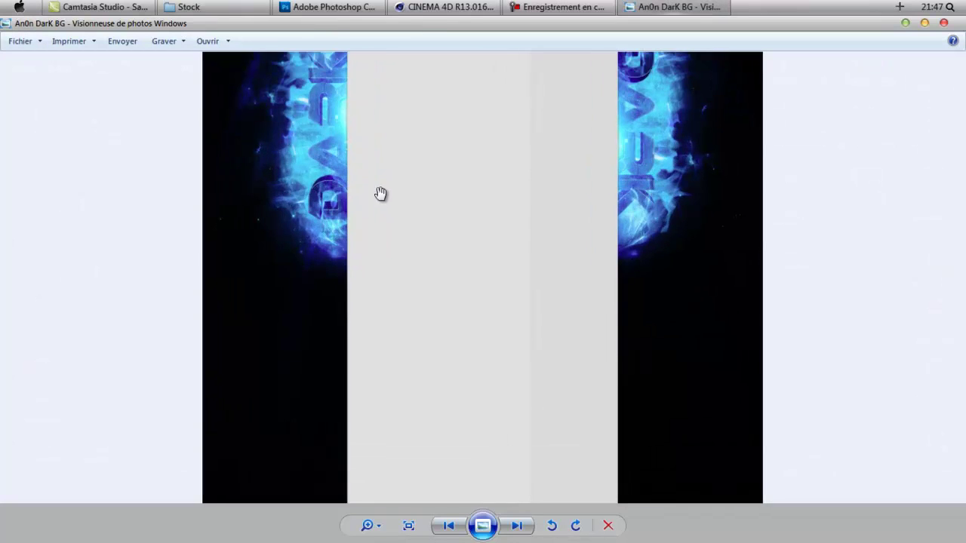
scroll(375, 235, "up", 1)
left_click_drag(375, 234, 364, 295)
scroll(365, 295, "down", 1)
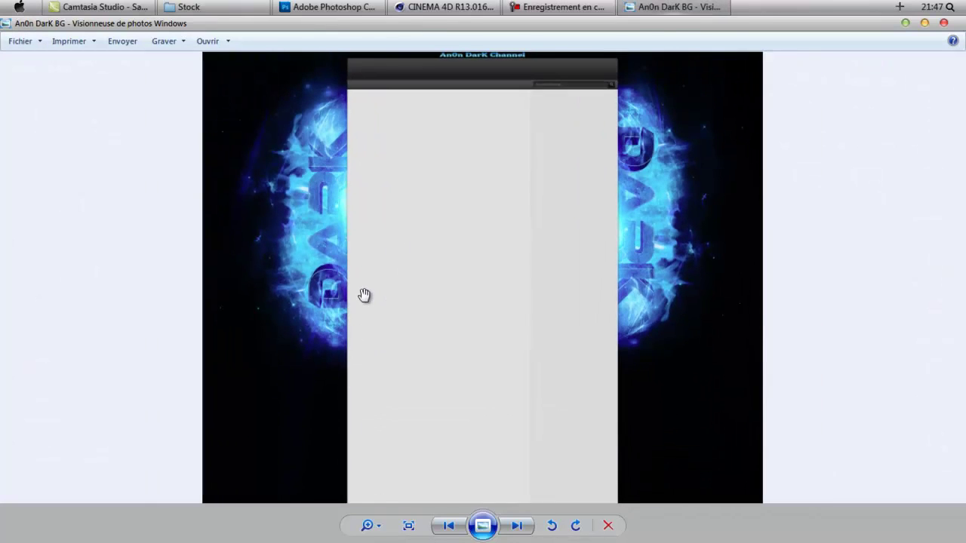
scroll(364, 296, "up", 1)
left_click_drag(385, 243, 371, 304)
scroll(397, 222, "up", 1)
left_click_drag(397, 222, 415, 189)
scroll(280, 283, "down", 2)
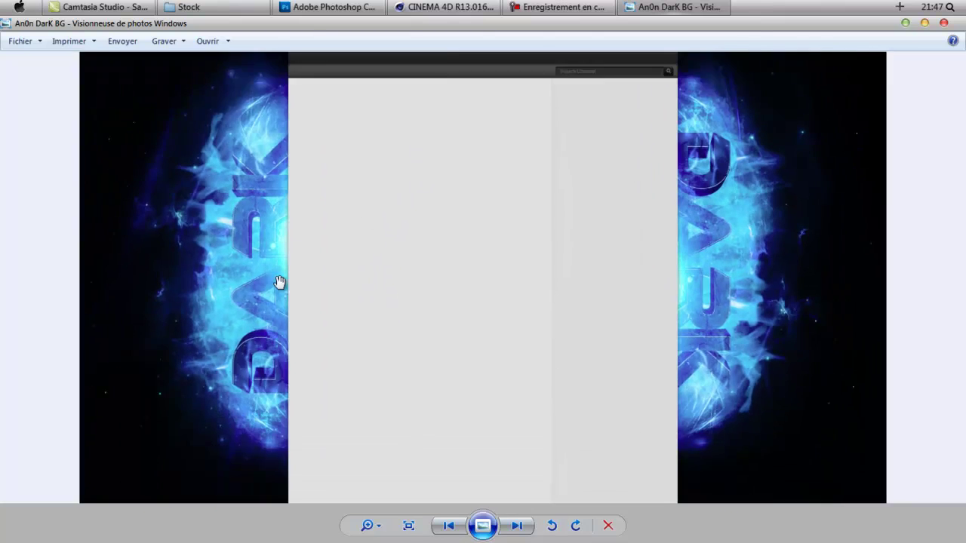
left_click(944, 23)
- Open the LightStudio3 (TacDzn) scene from the DarK pack Dimage folder in Cinema 4D
double_click(501, 198)
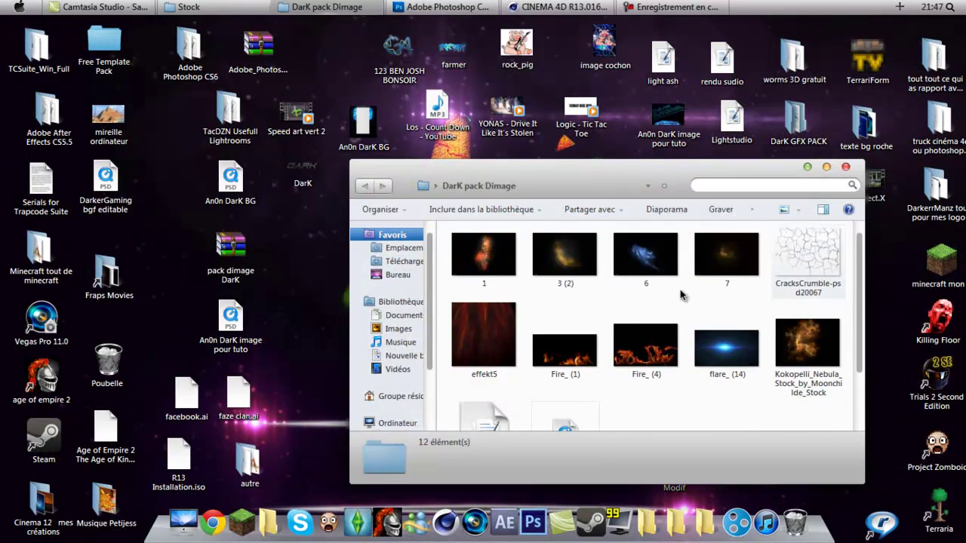
left_click(845, 167)
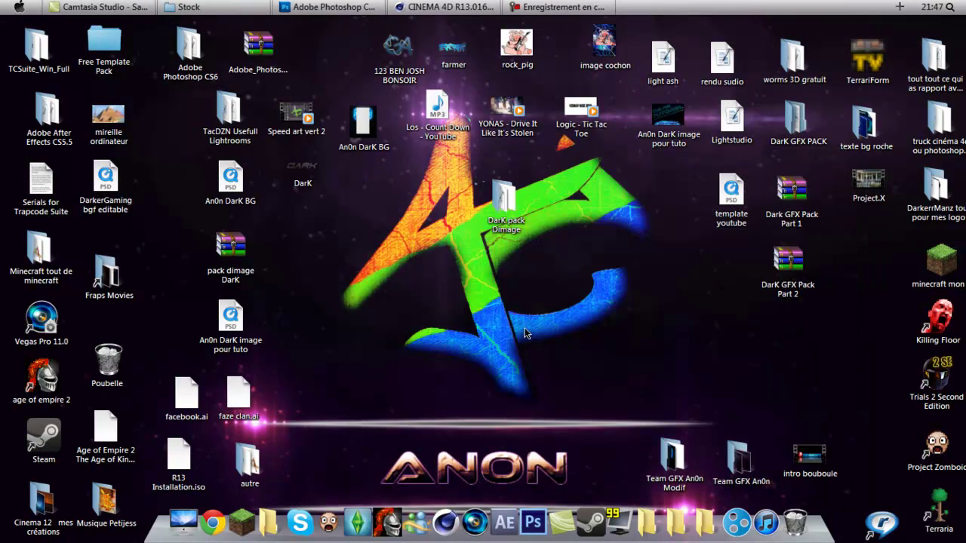
double_click(498, 227)
scroll(553, 233, "down", 2)
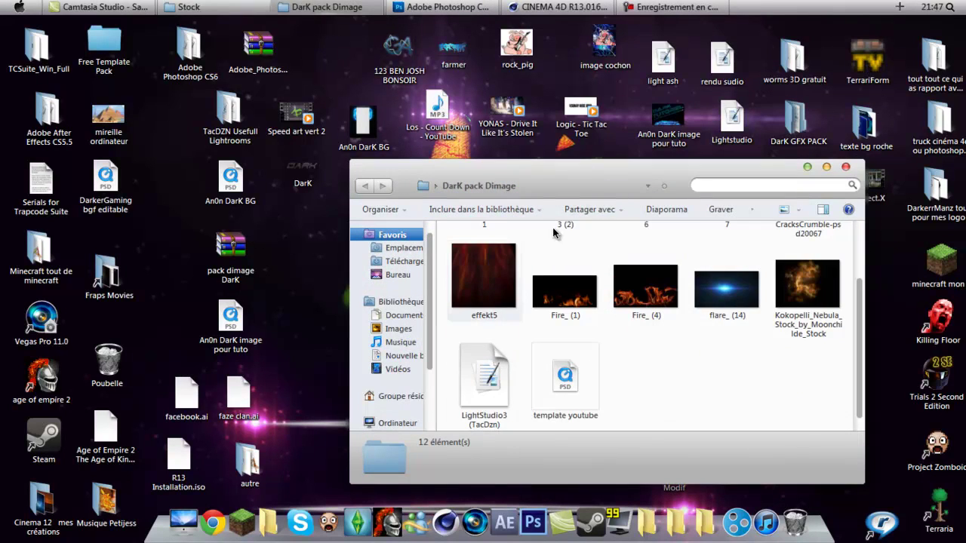
scroll(553, 233, "up", 2)
scroll(528, 340, "down", 2)
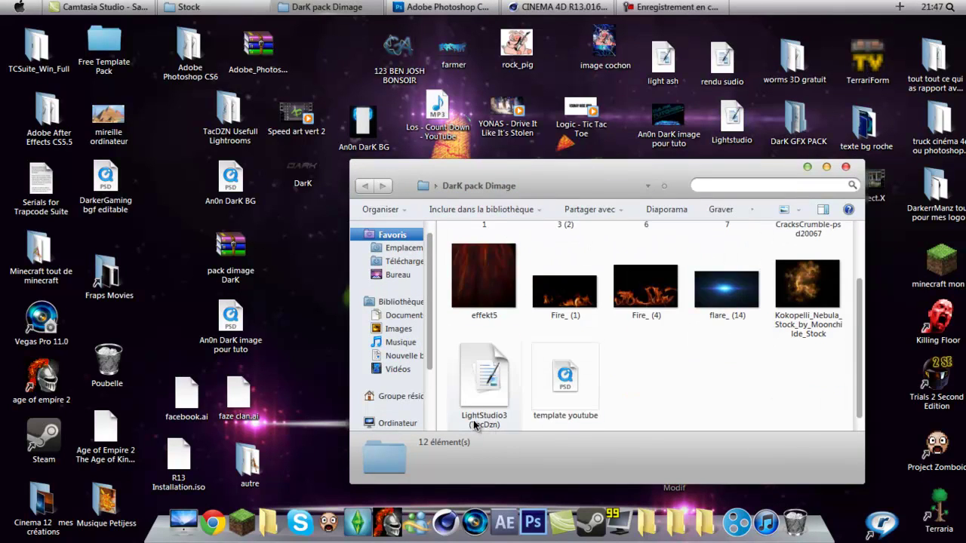
right_click(497, 398)
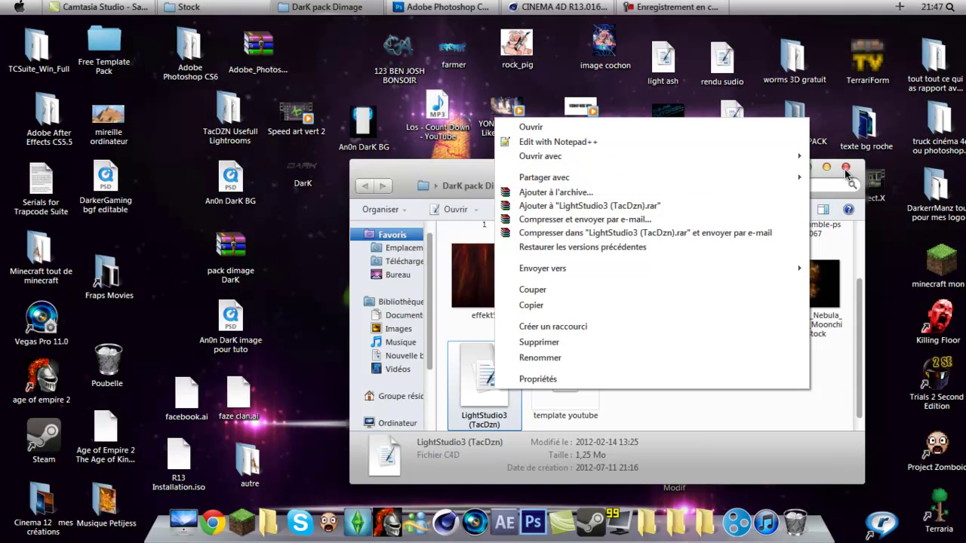
left_click(530, 127)
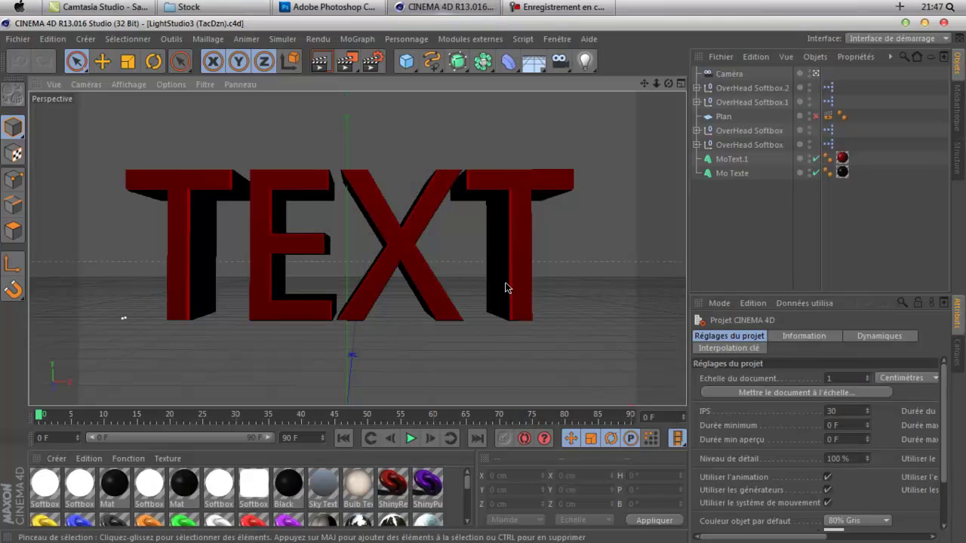
- Replace the red material on MoText.1 with the Blue Shiny material
left_click(723, 165)
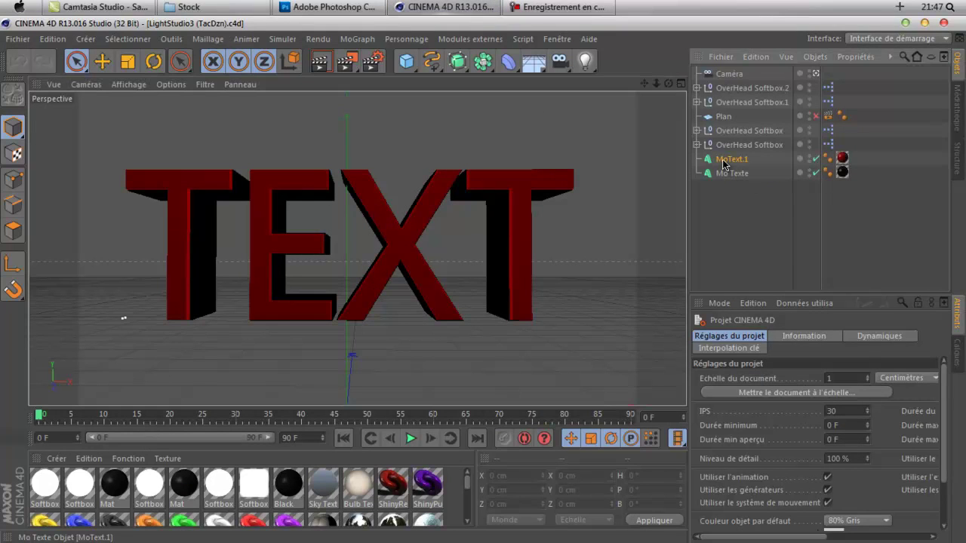
left_click(842, 164)
key("Delete")
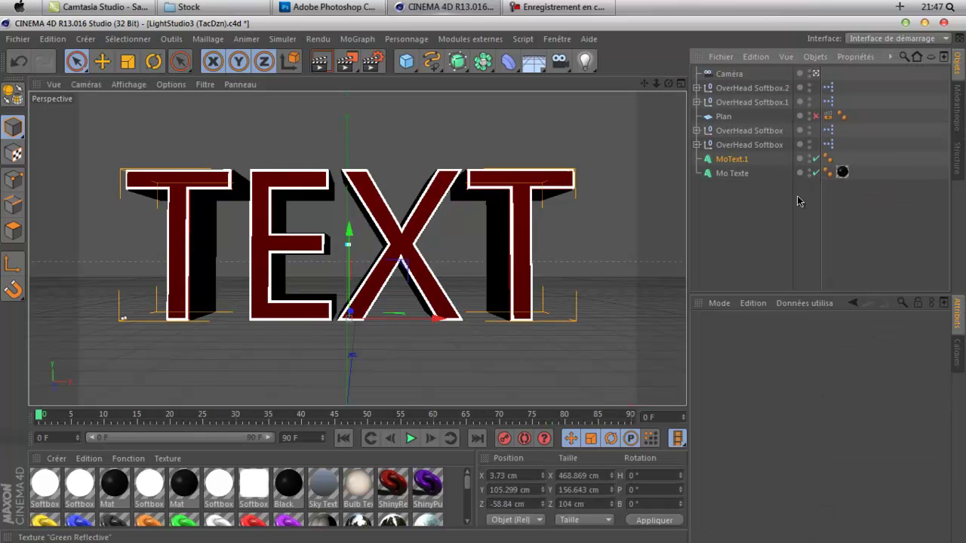
scroll(241, 490, "down", 5)
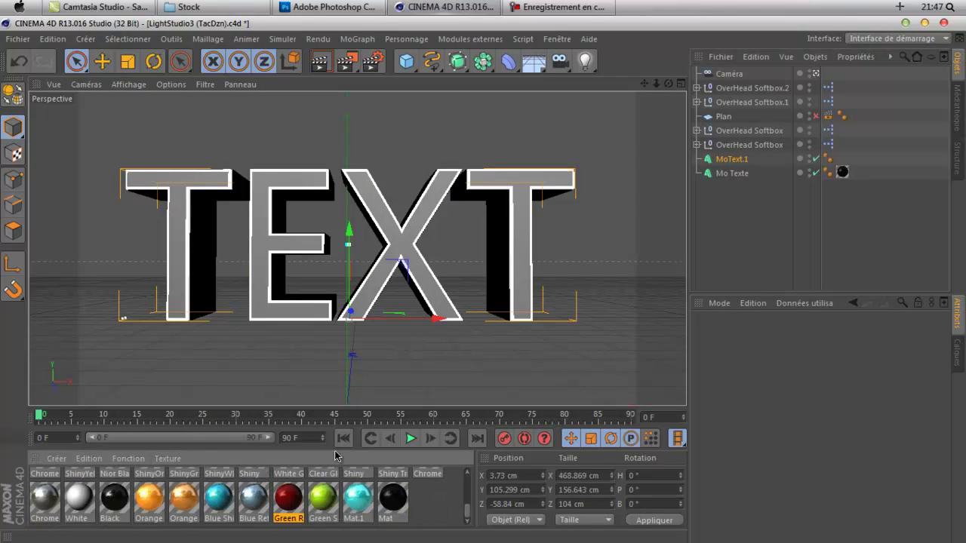
left_click(219, 499)
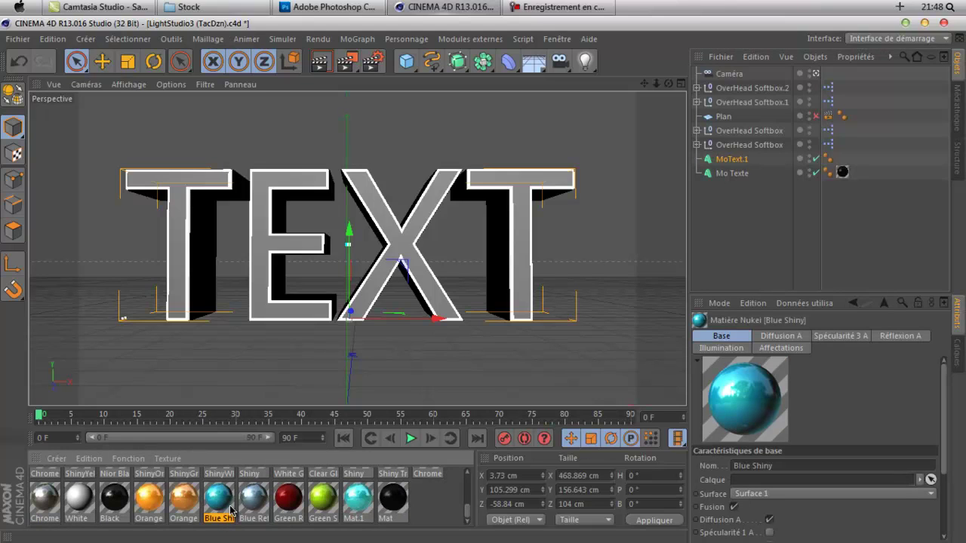
left_click_drag(523, 222, 523, 222)
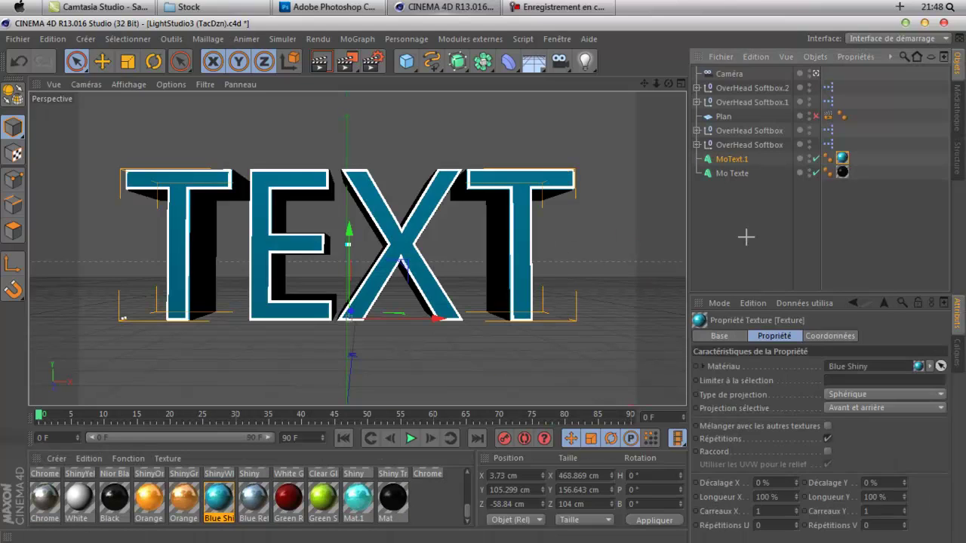
left_click(658, 255)
- Change the text of MoText.1 to DarK and set its font to Ethnocentric Rg
left_click(732, 160)
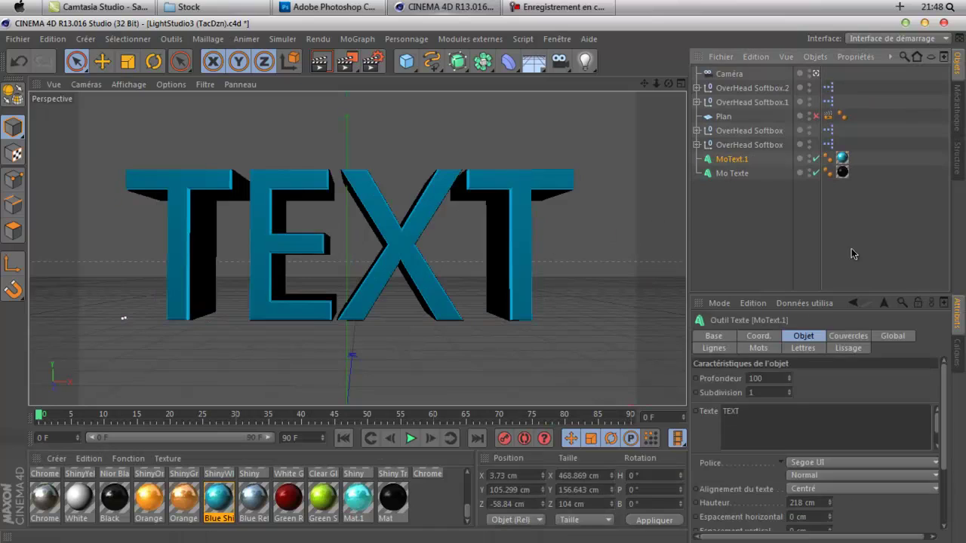
left_click(746, 408)
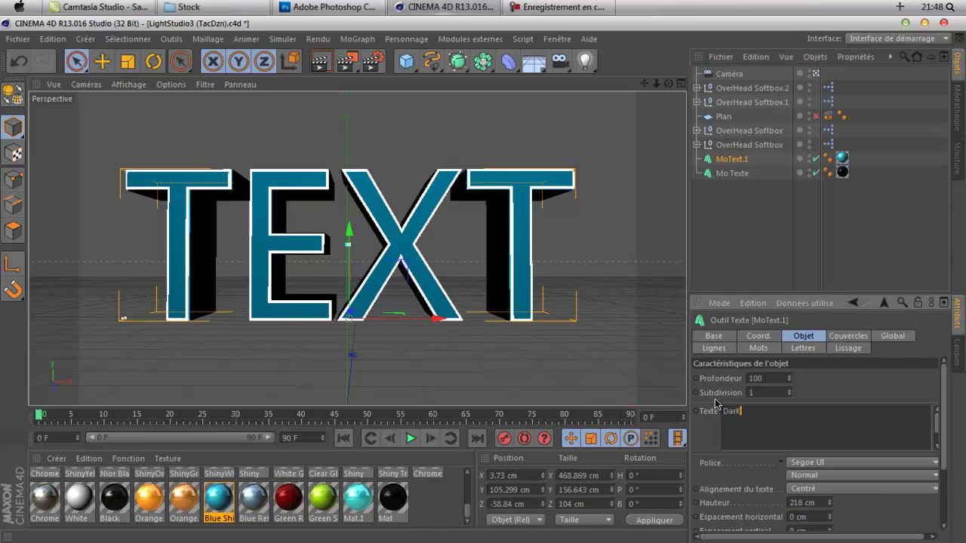
left_click(864, 462)
scroll(914, 362, "up", 10)
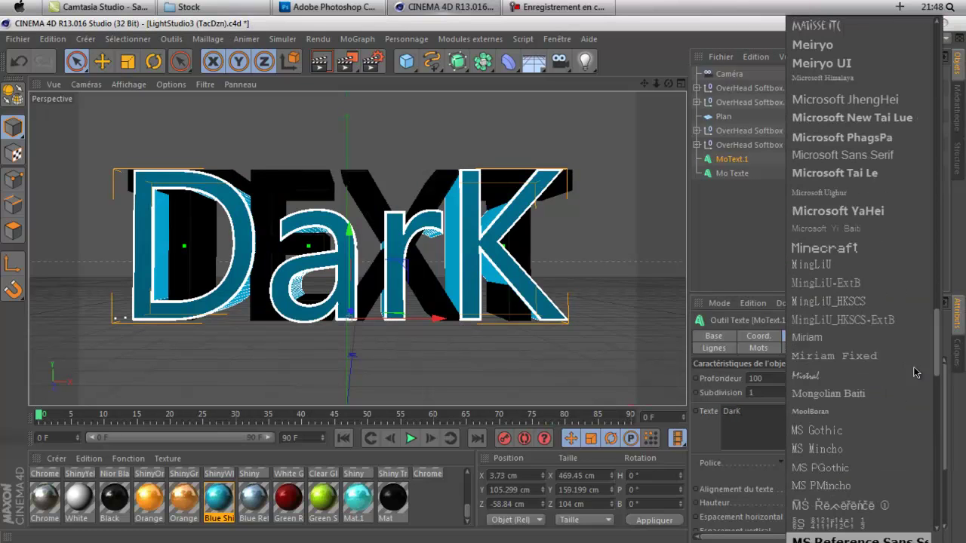
scroll(917, 354, "up", 15)
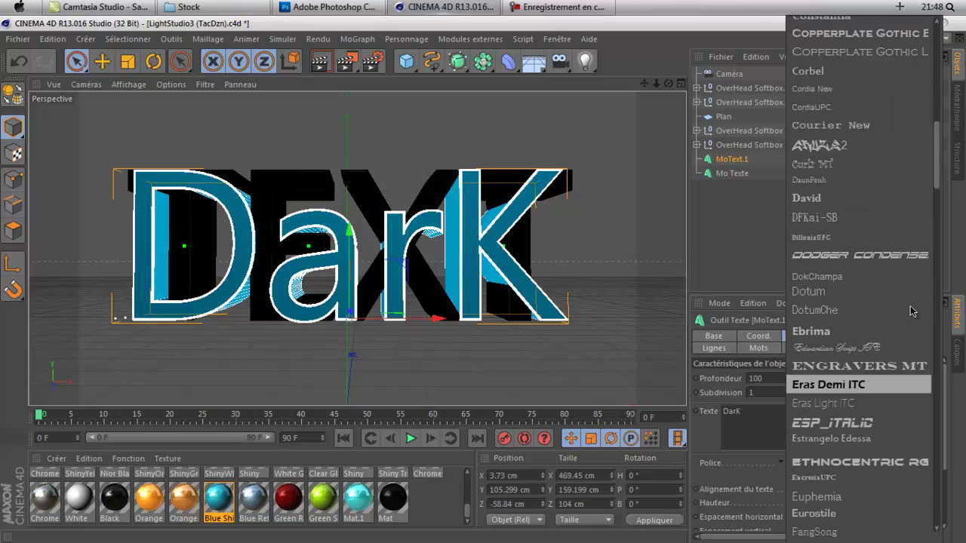
left_click(852, 471)
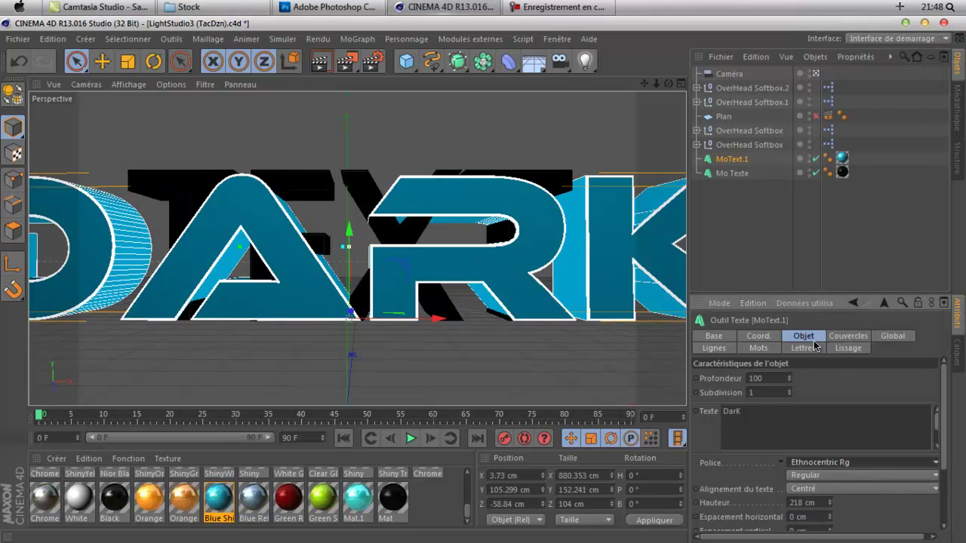
- Set the start and end caps of MoText.1 to 1 step and a 1 cm radius
left_click(848, 336)
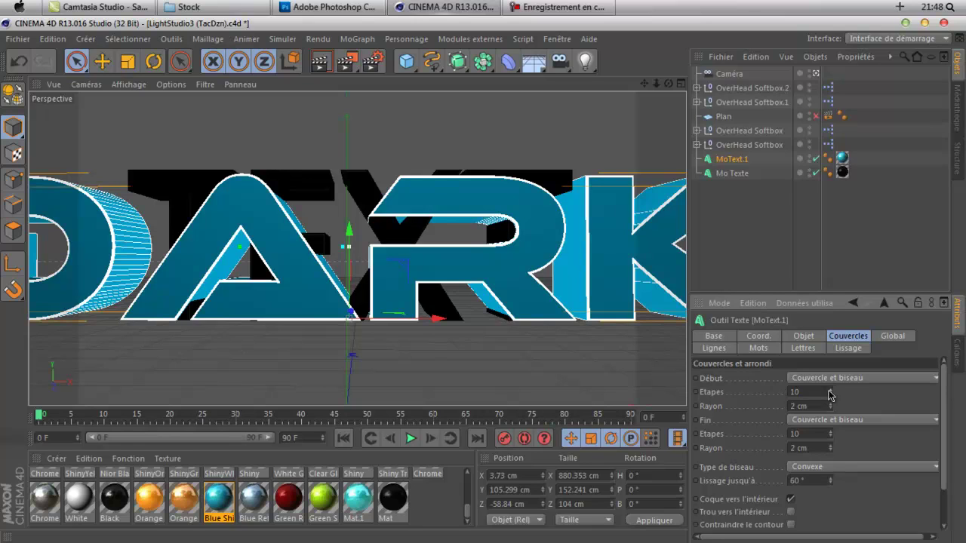
left_click(794, 434)
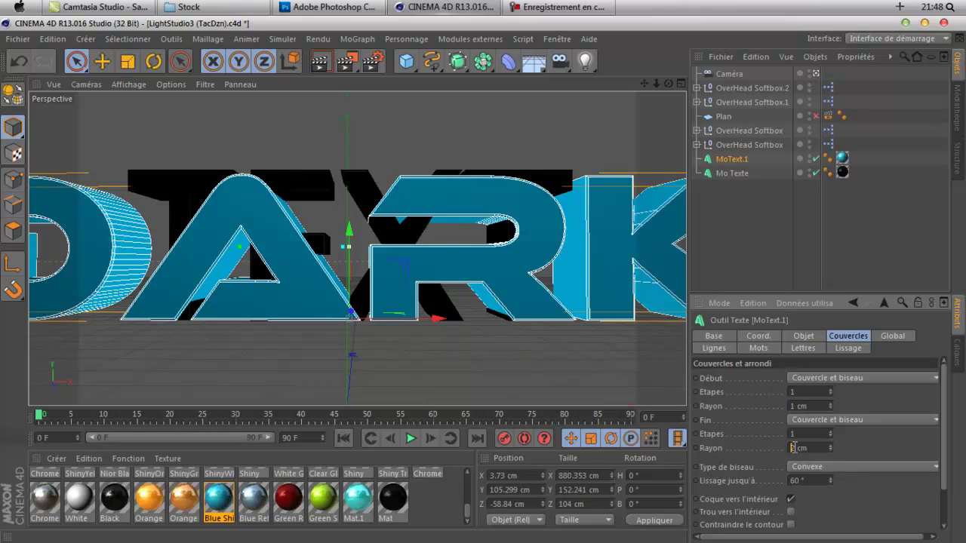
key("Return")
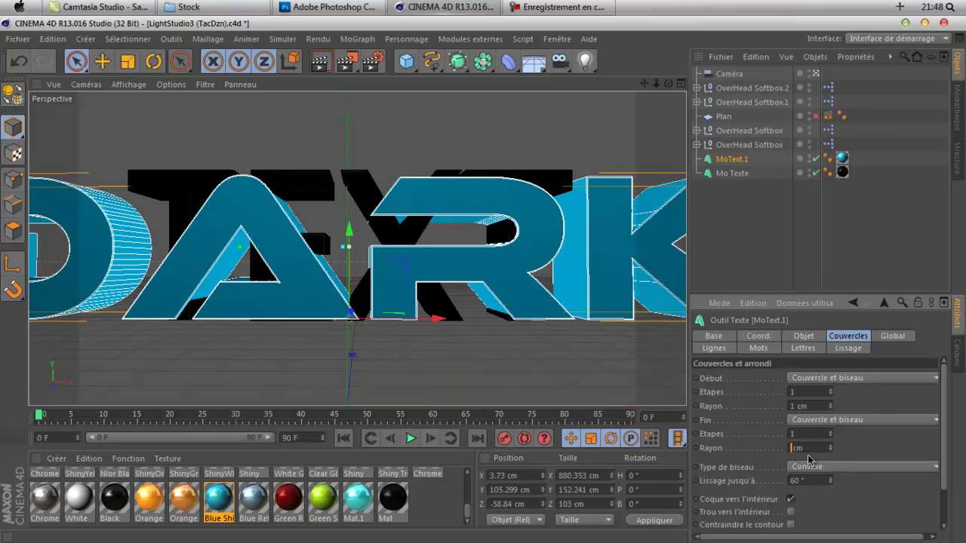
key("Return")
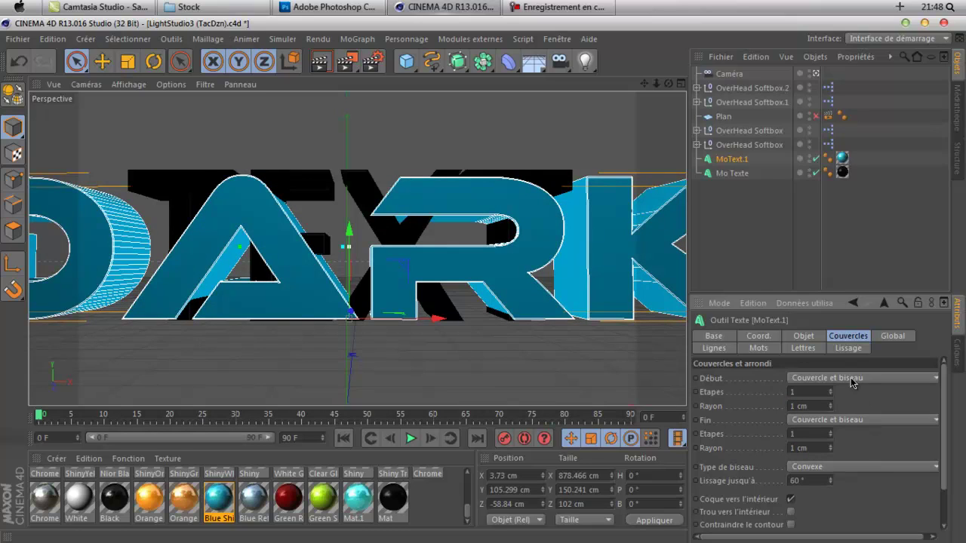
- Set the start and end cap steps of Mo Texte to 1
left_click(732, 175)
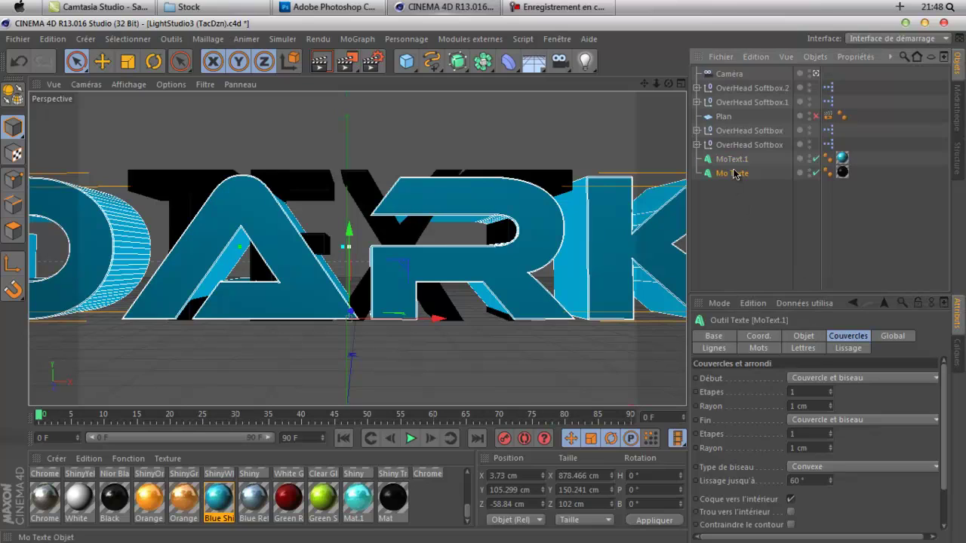
left_click(794, 391)
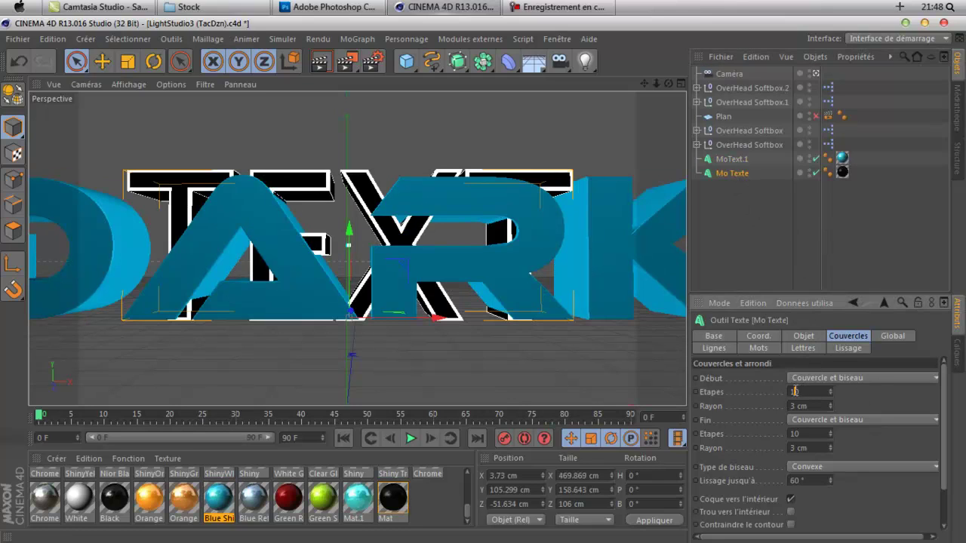
left_click(795, 435)
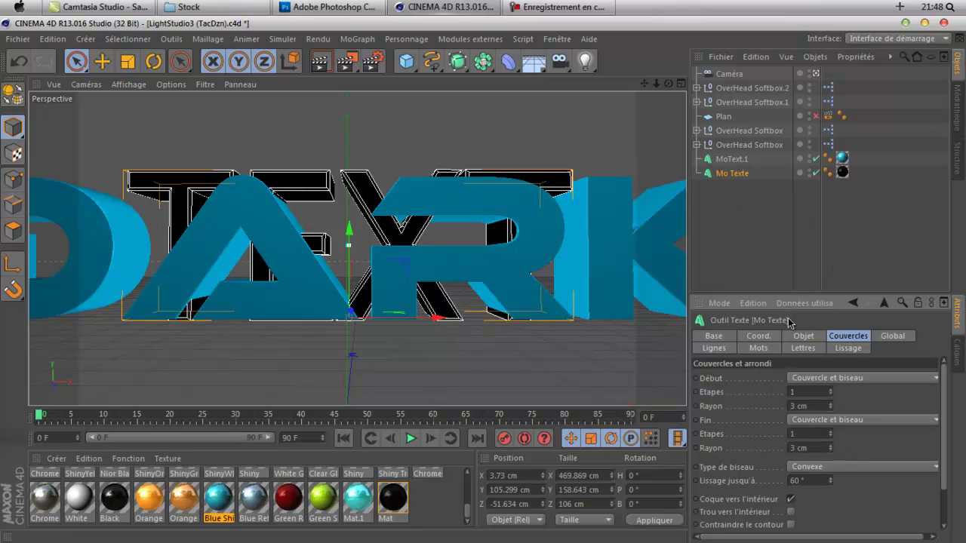
- Change the text of Mo Texte to DarK and set its font to Ethnocentric Rg
left_click(804, 336)
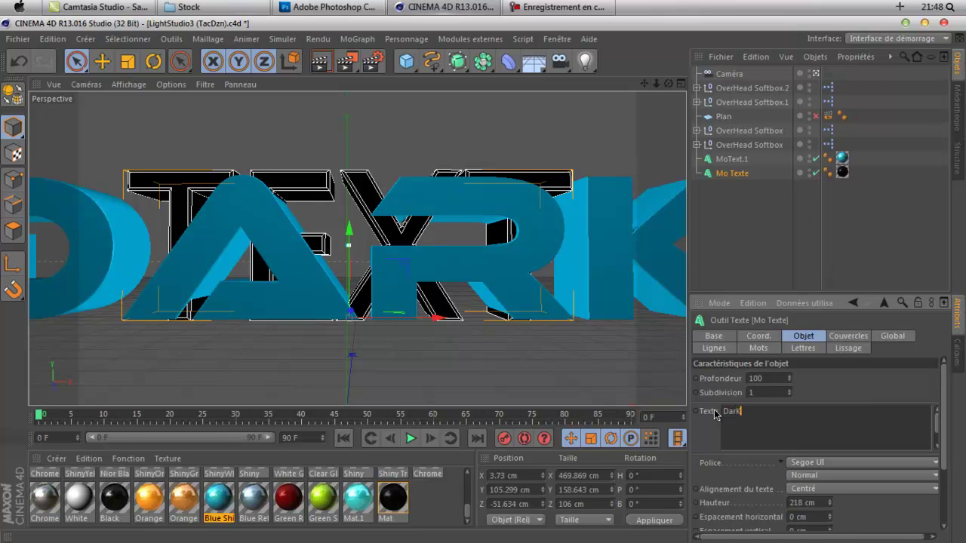
left_click(933, 463)
scroll(928, 391, "down", 5)
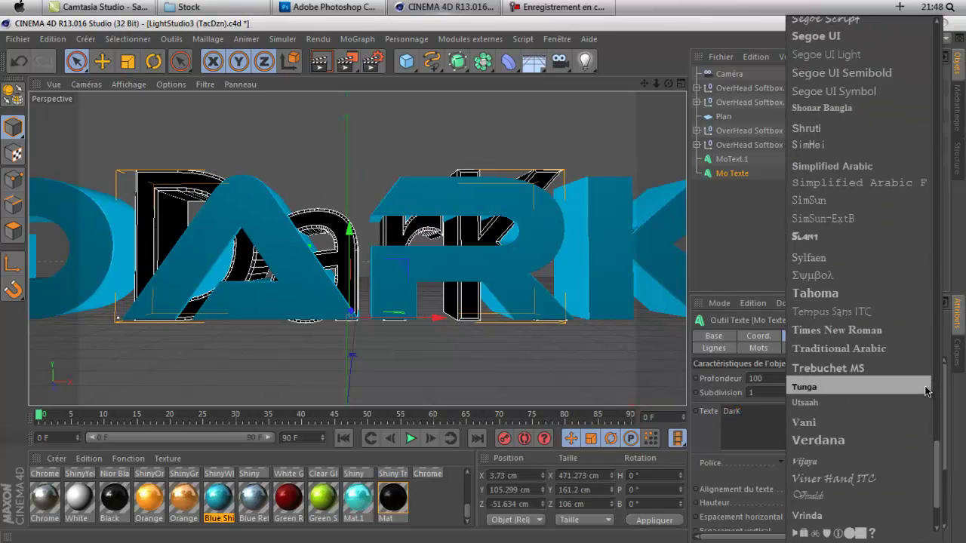
scroll(927, 390, "up", 15)
scroll(927, 390, "up", 20)
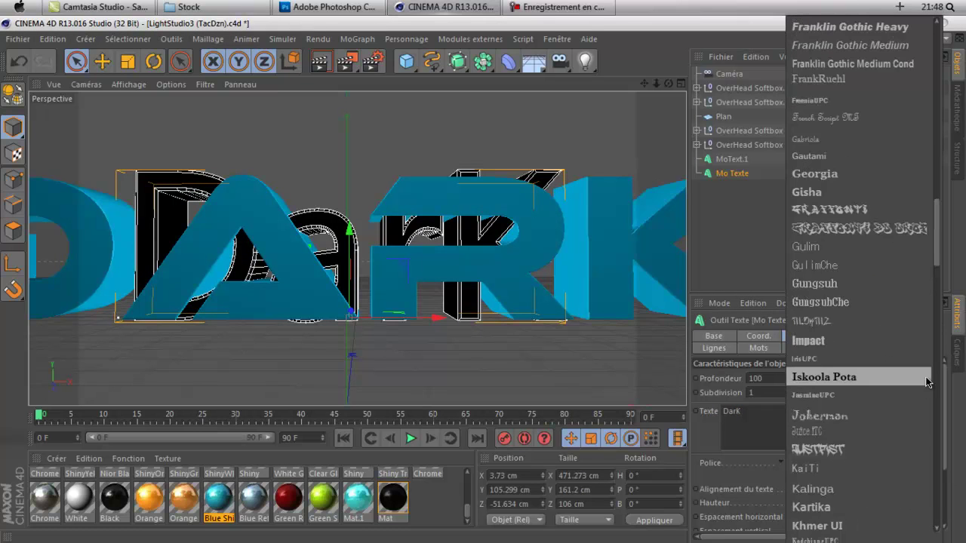
left_click(859, 118)
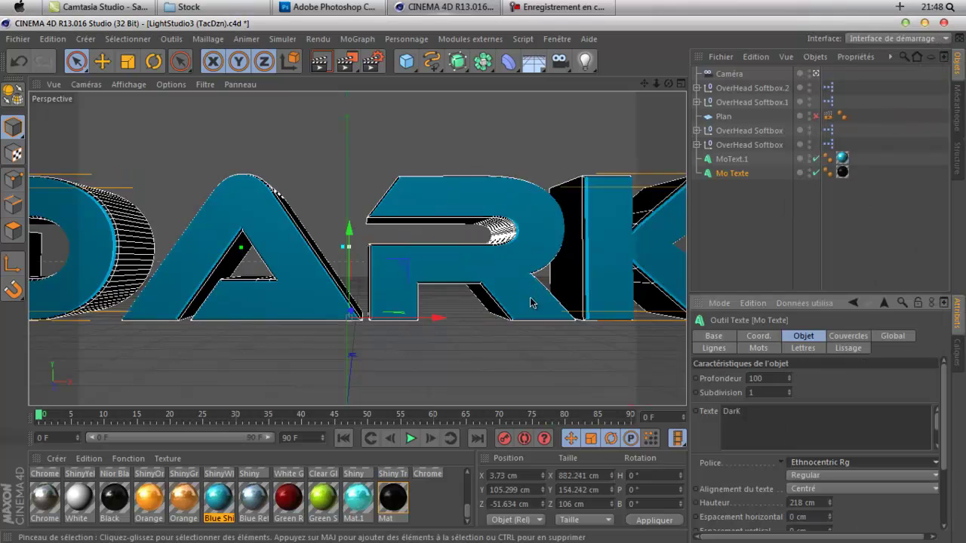
- Reframe the perspective view so the whole DarK text fits and sits centred in it
left_click_drag(519, 305, 571, 271)
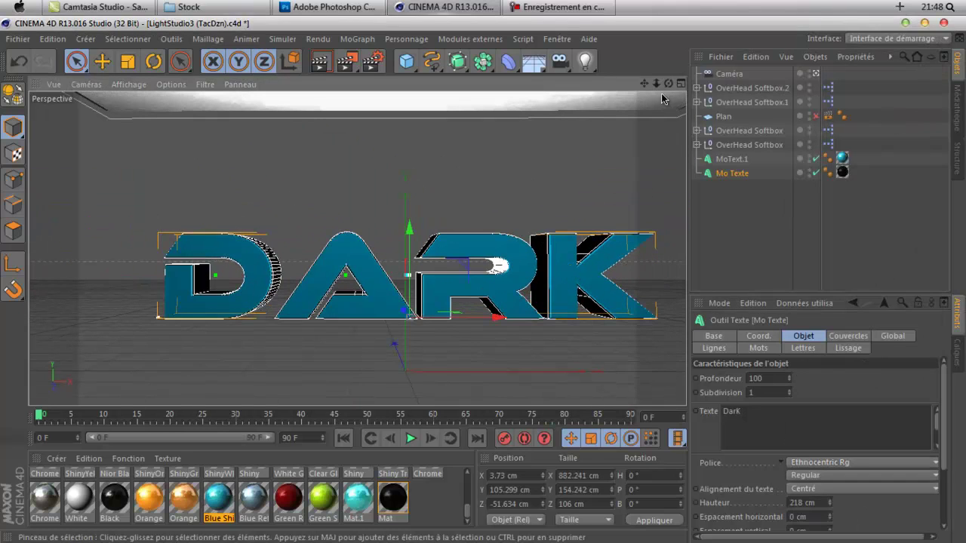
left_click_drag(661, 98, 482, 279)
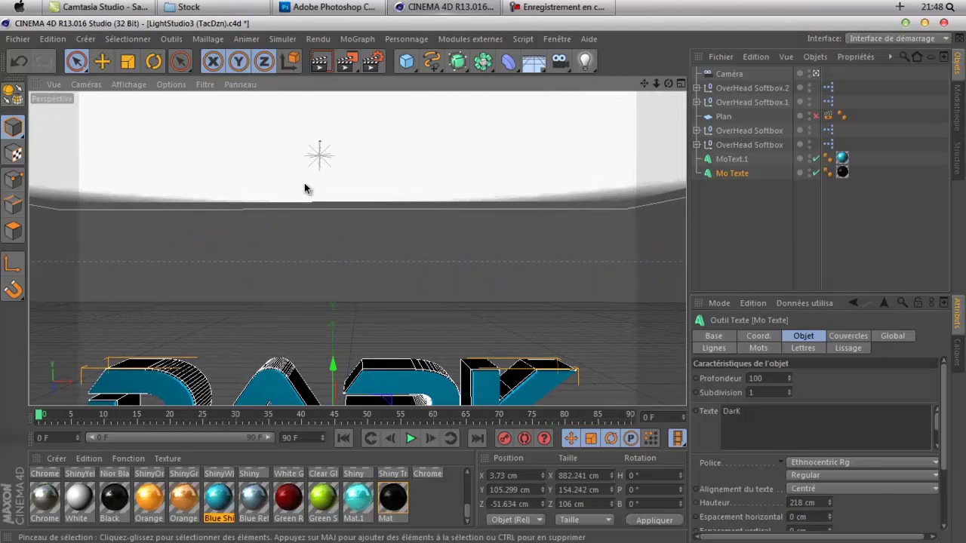
left_click_drag(643, 84, 487, 280)
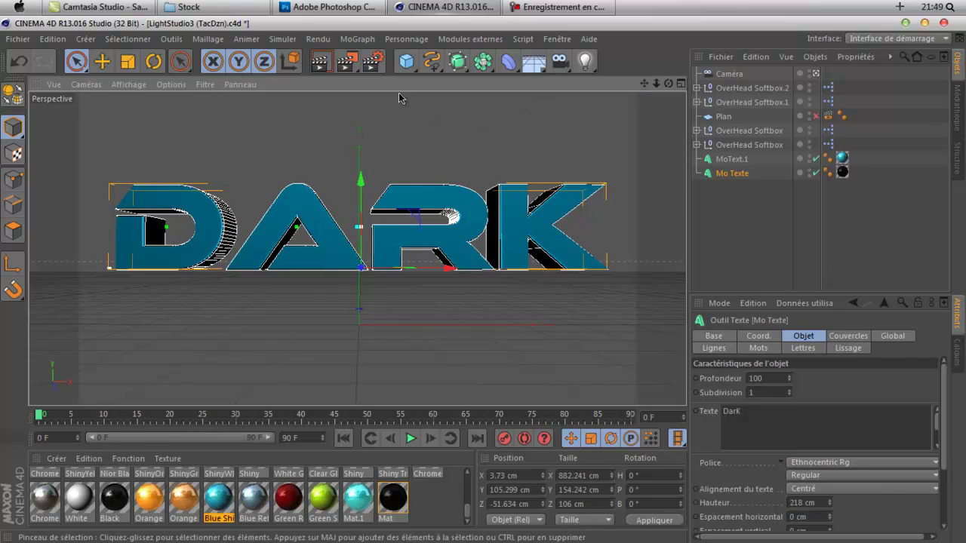
- Render the DarK text to the picture viewer and save it as an 8-bit PNG with alpha channel, named DarK Texte, on the desktop
left_click(346, 69)
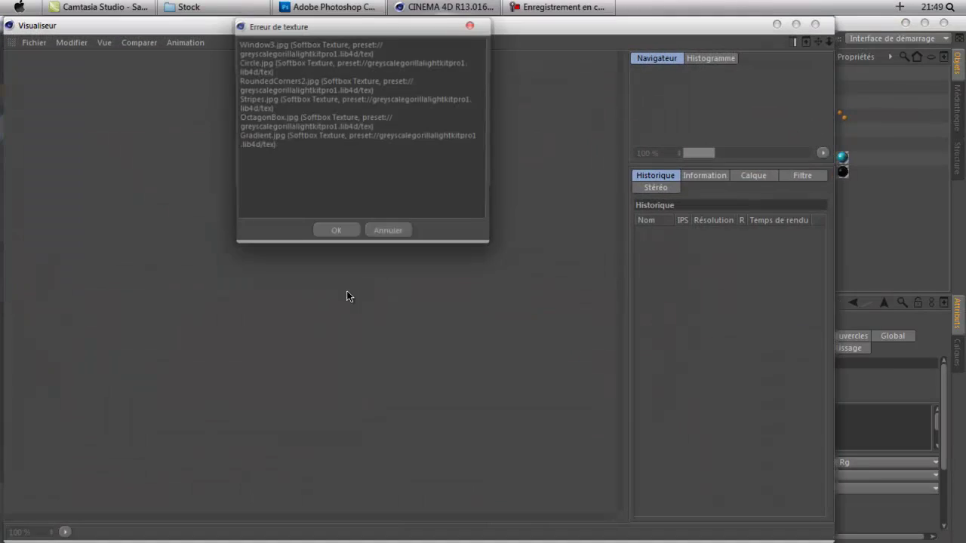
left_click(338, 235)
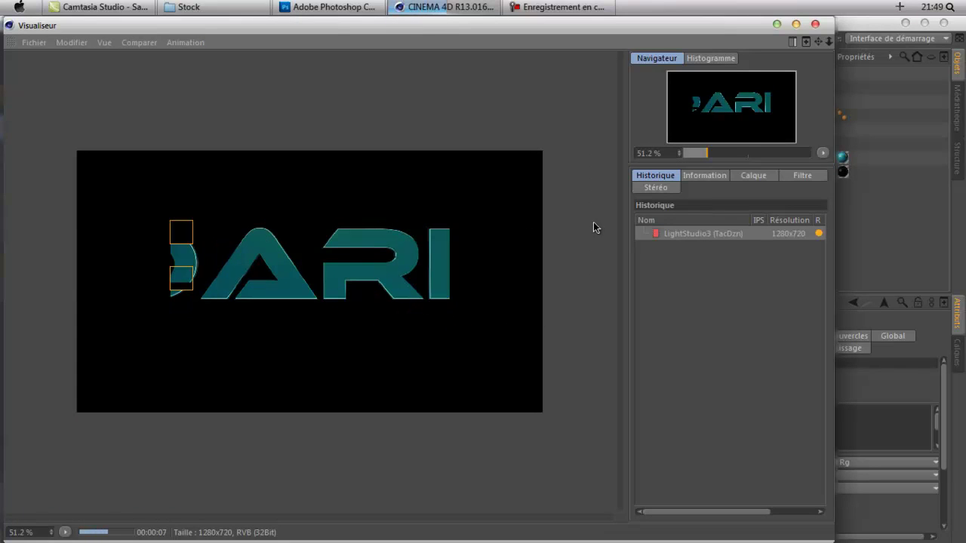
right_click(744, 236)
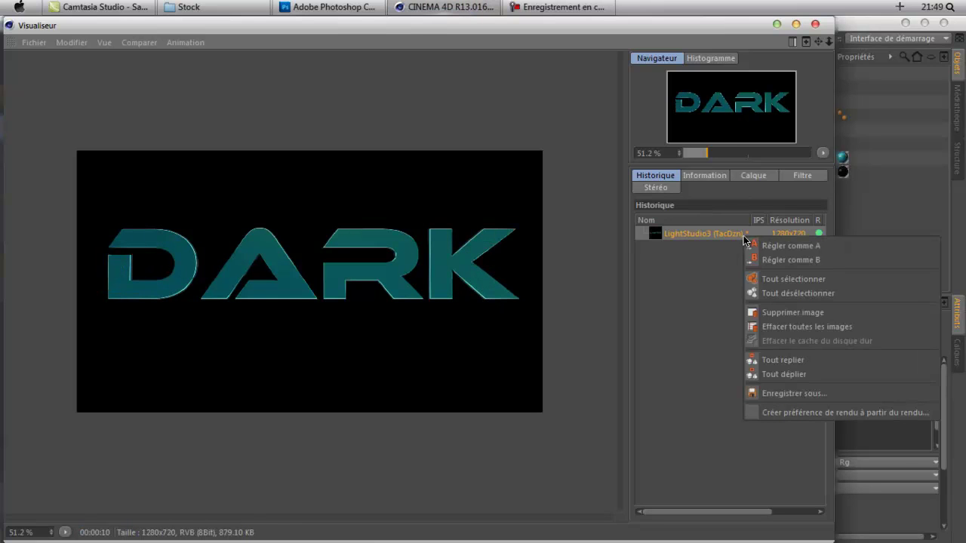
left_click(784, 394)
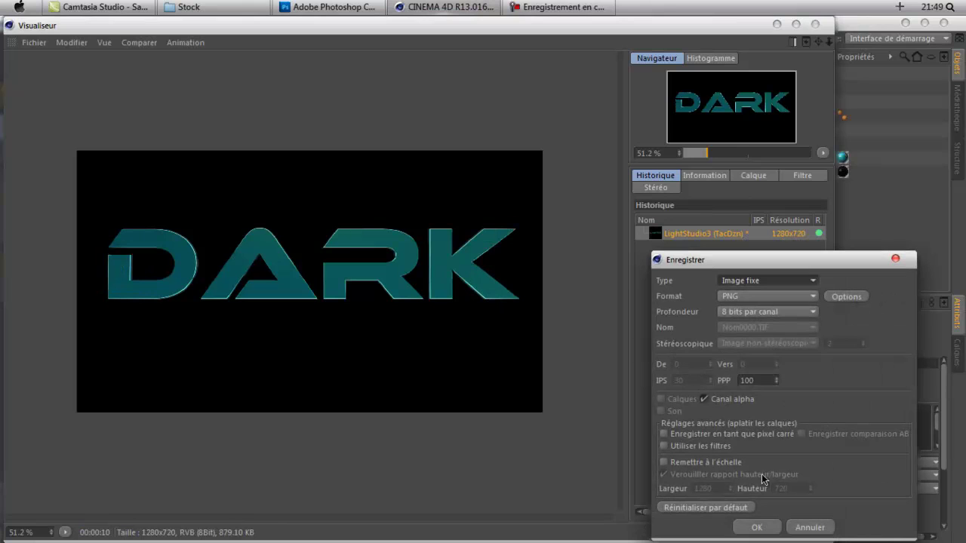
left_click(752, 530)
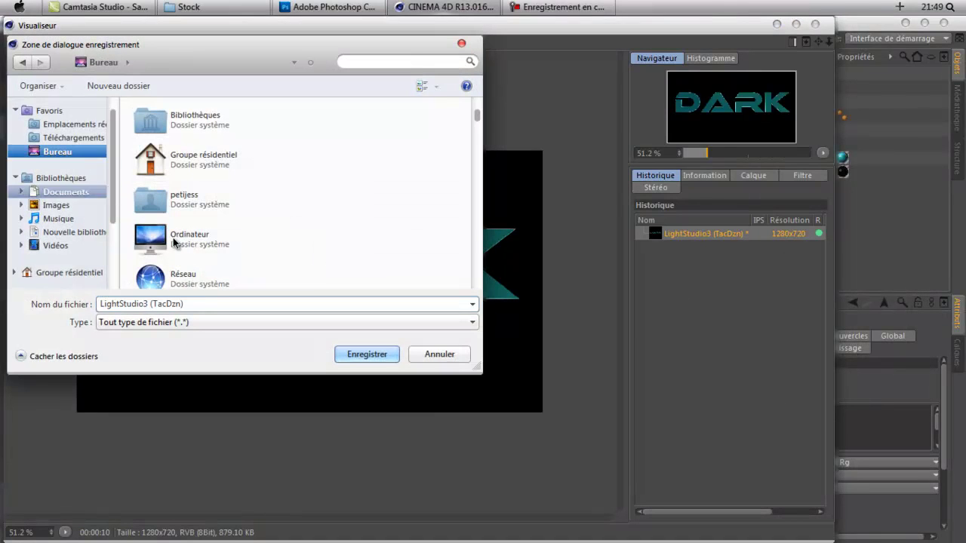
key("BackSpace")
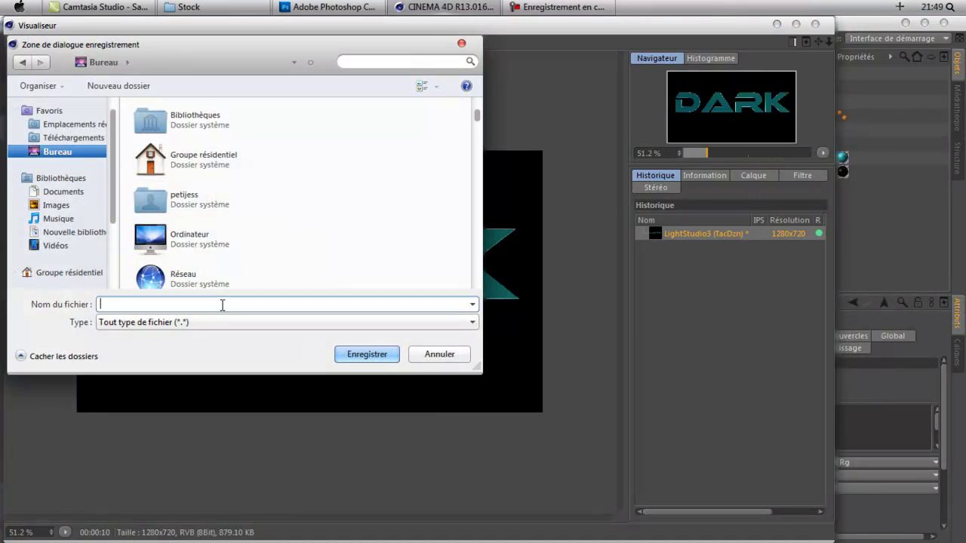
type("DarK ")
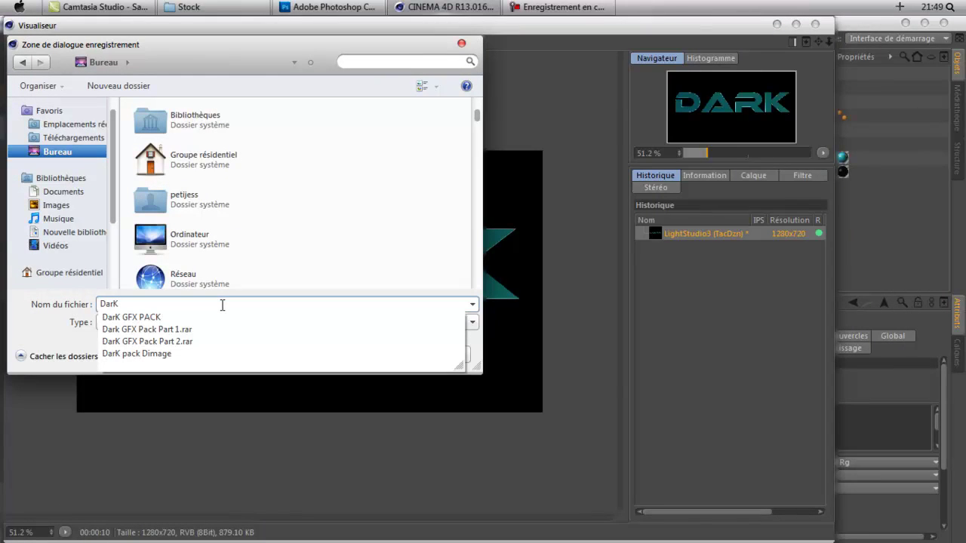
type("Texte")
key("Return")
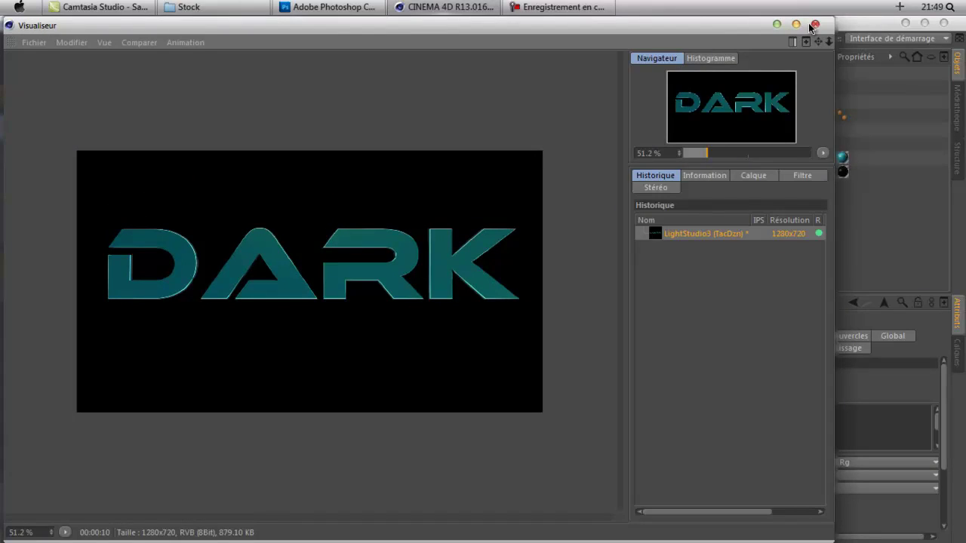
- Close the render window and quit Cinema 4D
left_click(814, 24)
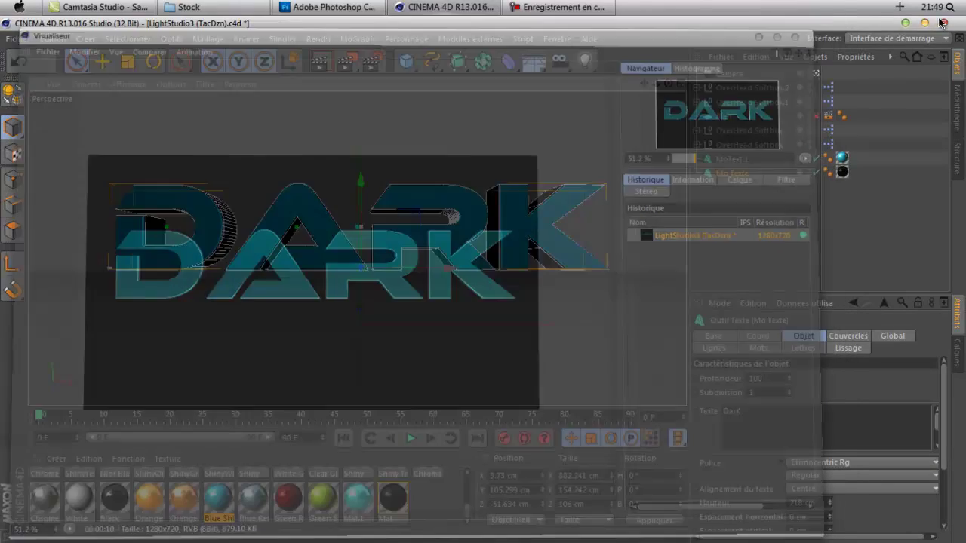
key("super+q")
left_click(531, 334)
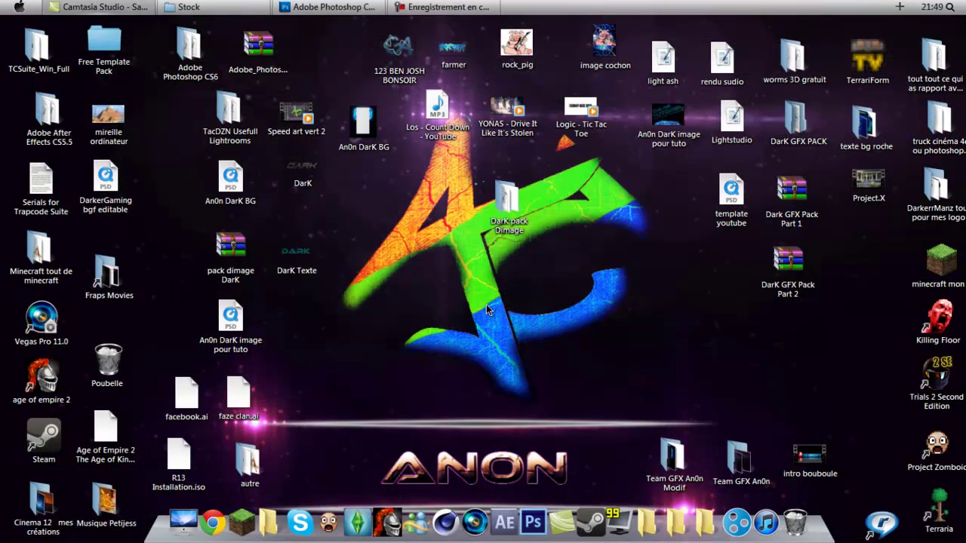
- Open the DarK Texte image from the desktop to check its transparent background, and close it
double_click(296, 252)
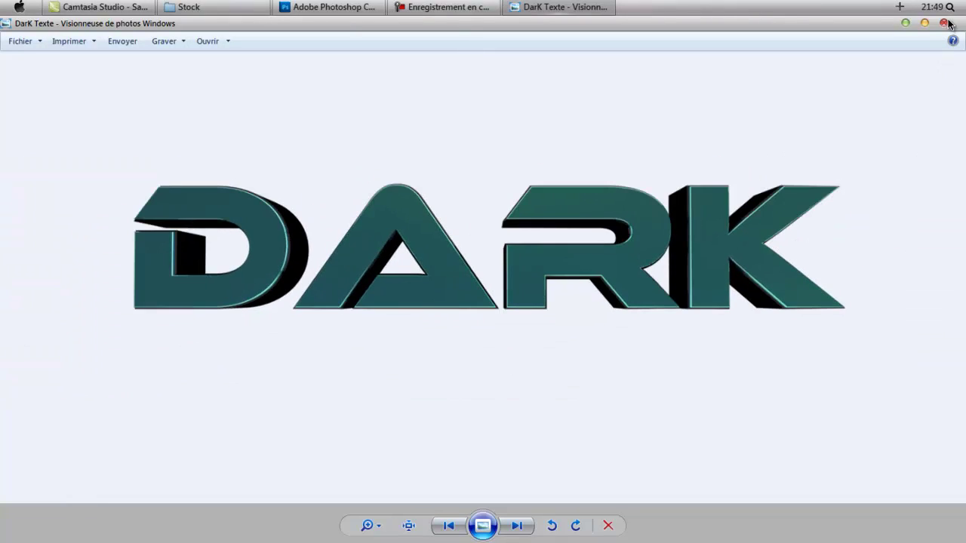
left_click(945, 23)
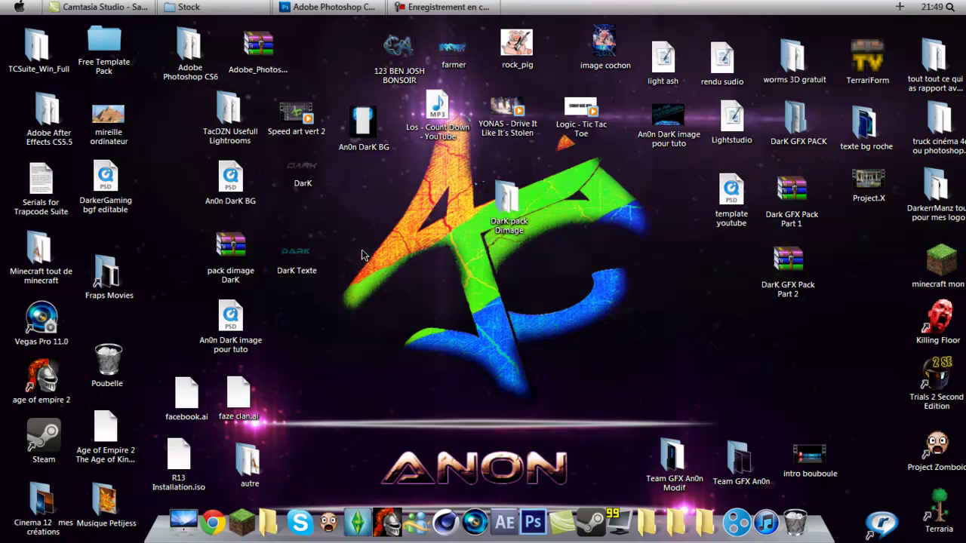
left_click_drag(304, 256, 326, 244)
- Open the template youtube file from the DarK pack Dimage folder in Photoshop
left_click(327, 6)
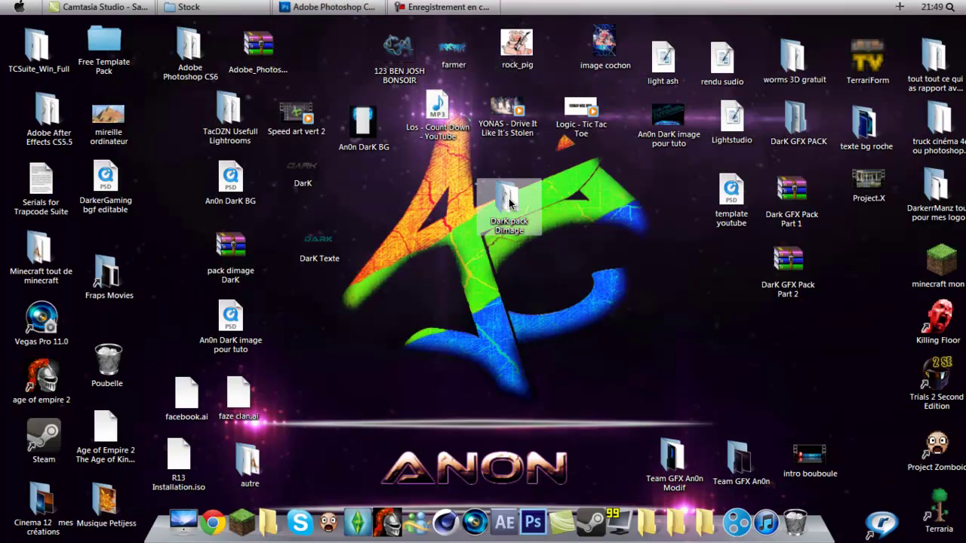
double_click(507, 199)
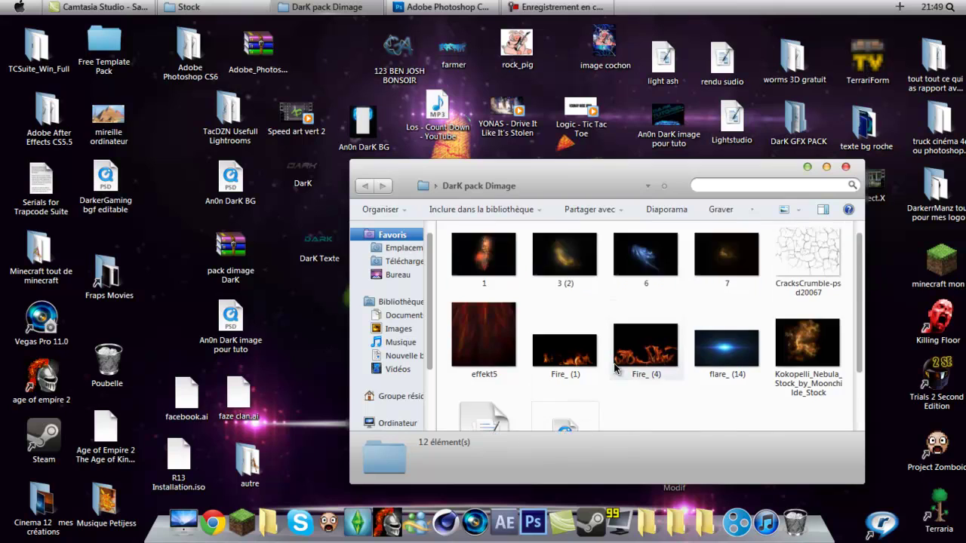
left_click(598, 373)
left_click(411, 9)
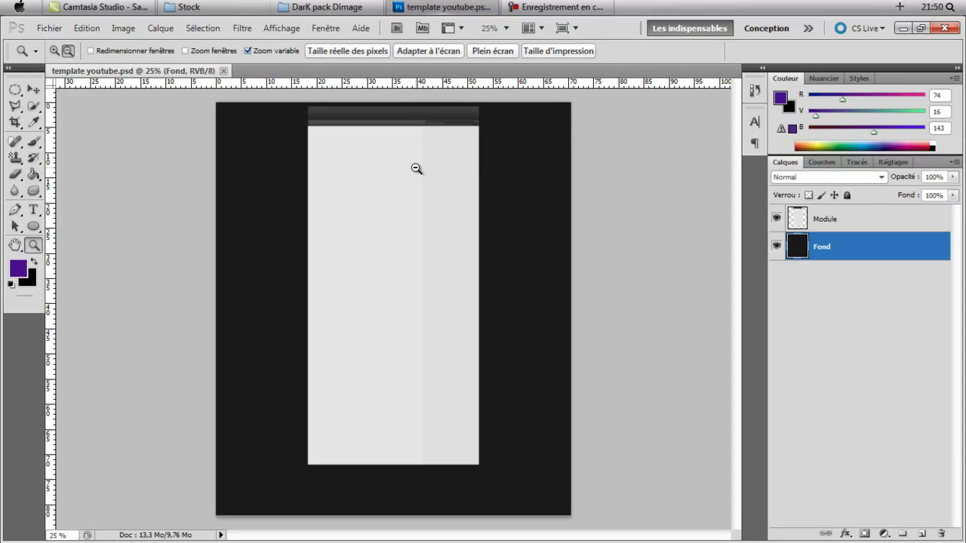
- Place the DarK Texte image from the desktop into the template youtube.psd document, above the Fond layer
left_click(436, 6)
left_click(437, 7)
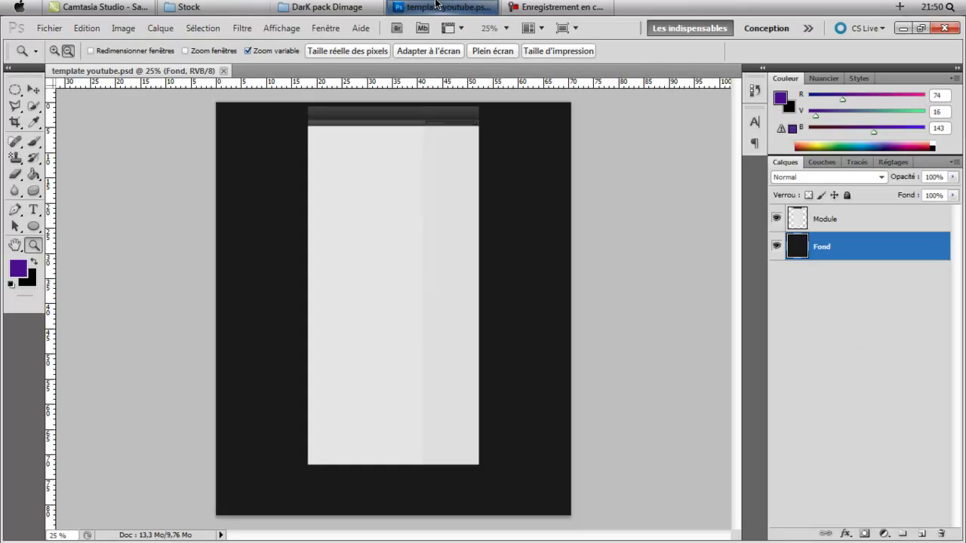
left_click(437, 7)
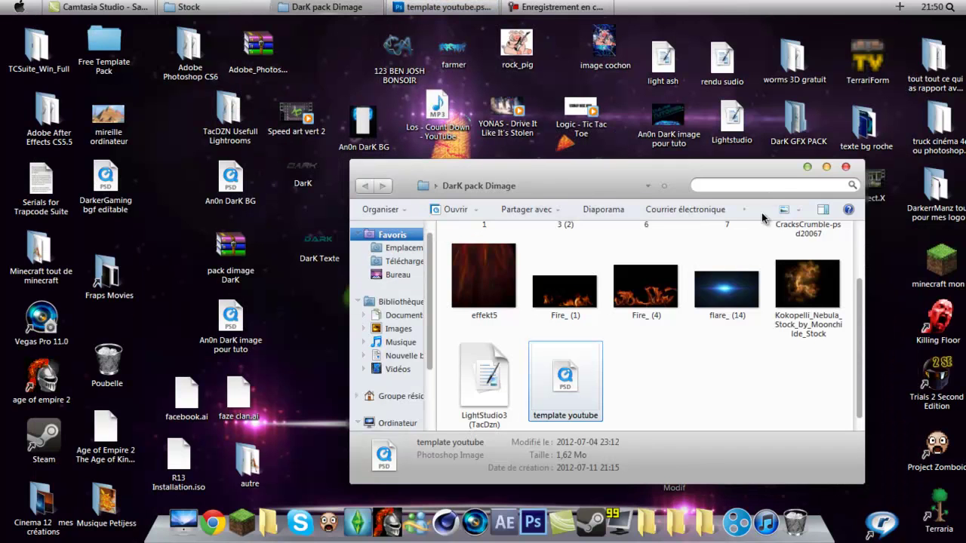
left_click(807, 168)
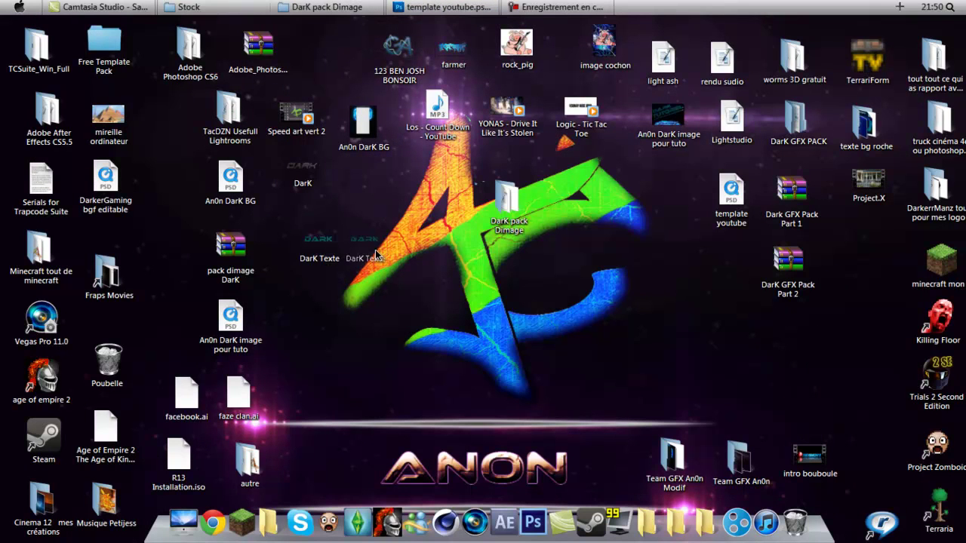
left_click_drag(470, 4, 407, 287)
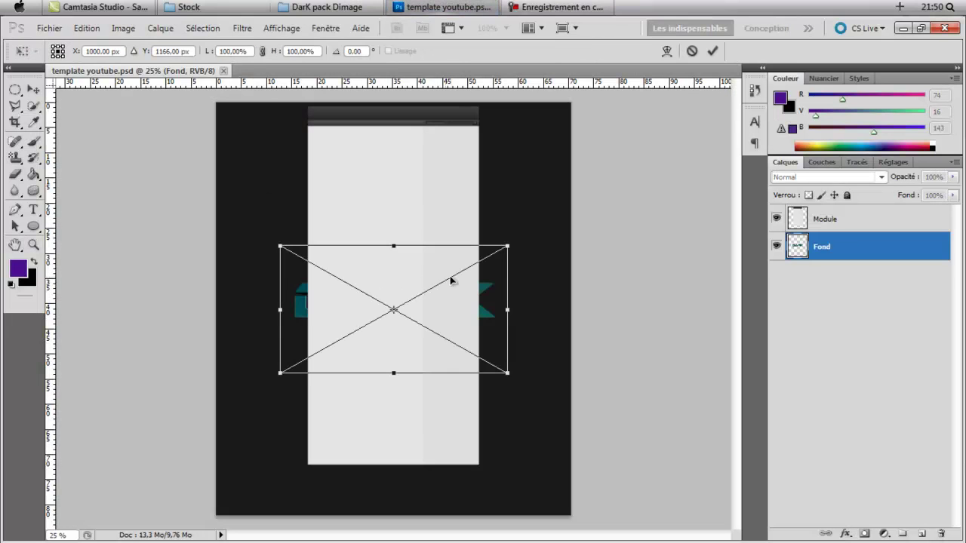
- Rotate the placed text 90° counterclockwise, scale it to about 57% by 64%, set it beside the module's upper left edge and commit the import
right_click(465, 309)
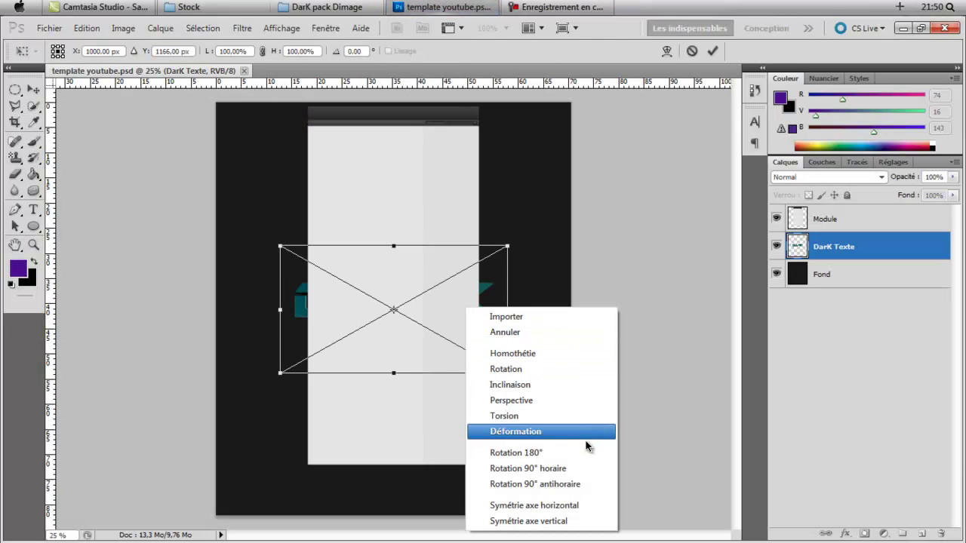
left_click(594, 485)
left_click_drag(430, 316, 316, 292)
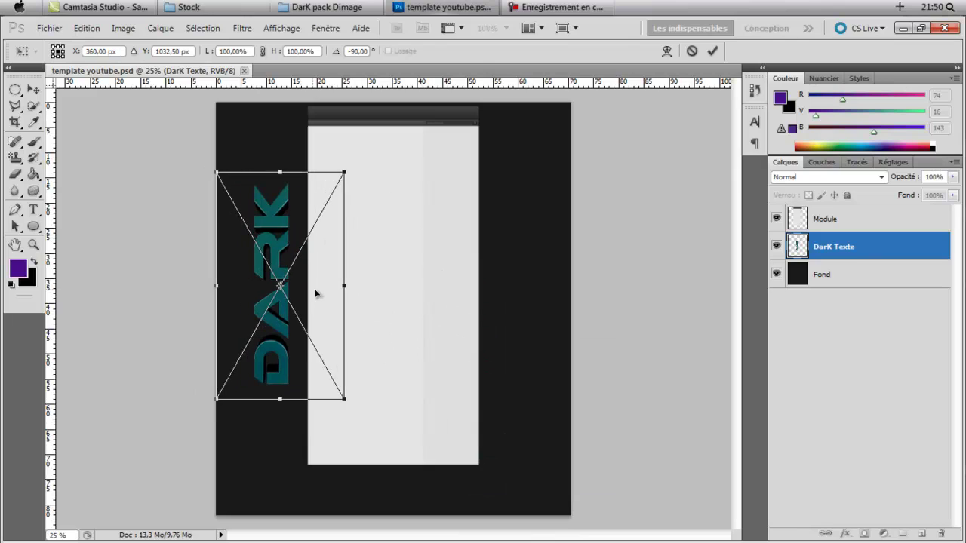
left_click_drag(280, 399, 280, 301)
mouse_move(341, 237)
left_mouse_down()
mouse_move(298, 238)
mouse_move(290, 255)
mouse_move(324, 223)
mouse_move(330, 232)
left_mouse_up()
left_click(16, 243)
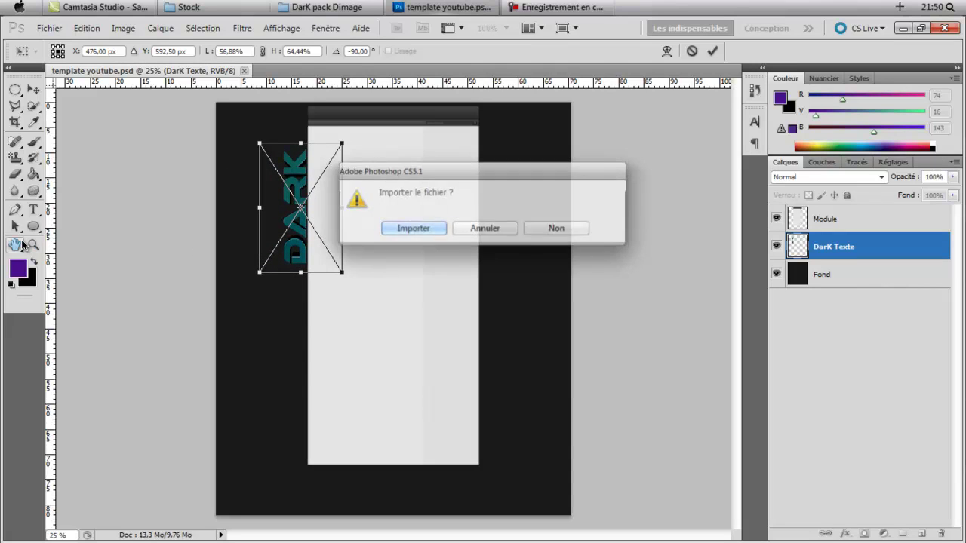
left_click(387, 229)
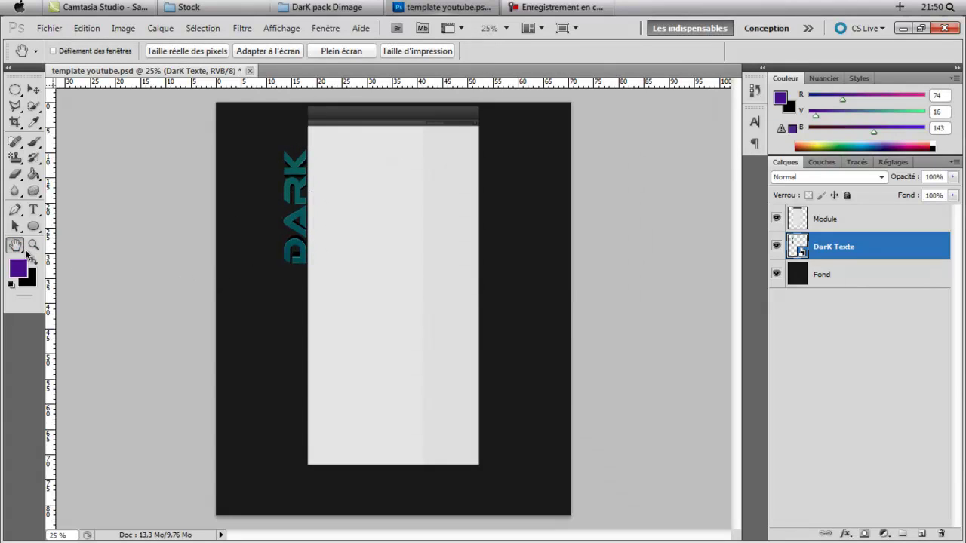
- Look at the finished An0n DarK BG image on the desktop as a reference and return to the template in Photoshop
left_click(33, 244)
left_click(224, 204)
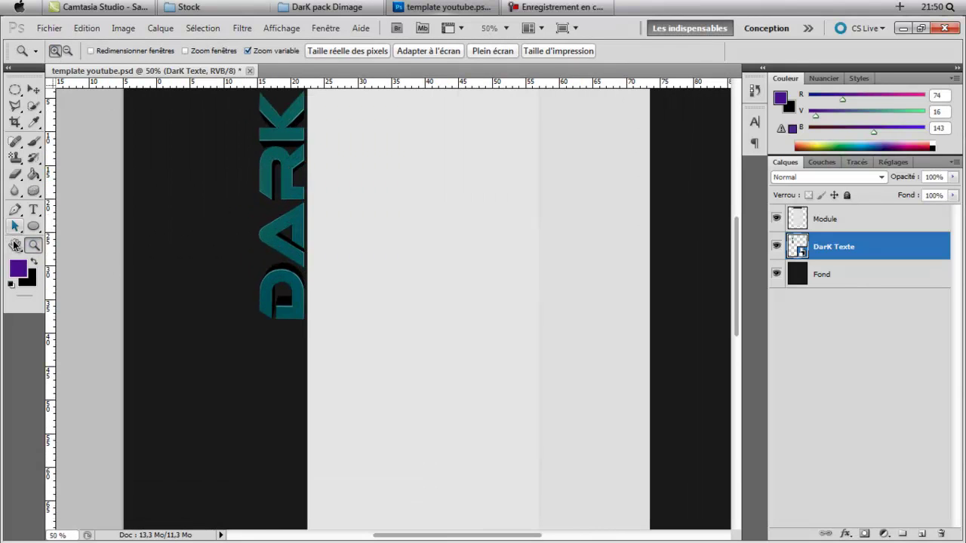
left_click(15, 244)
left_click_drag(192, 219, 192, 308)
key("super+d")
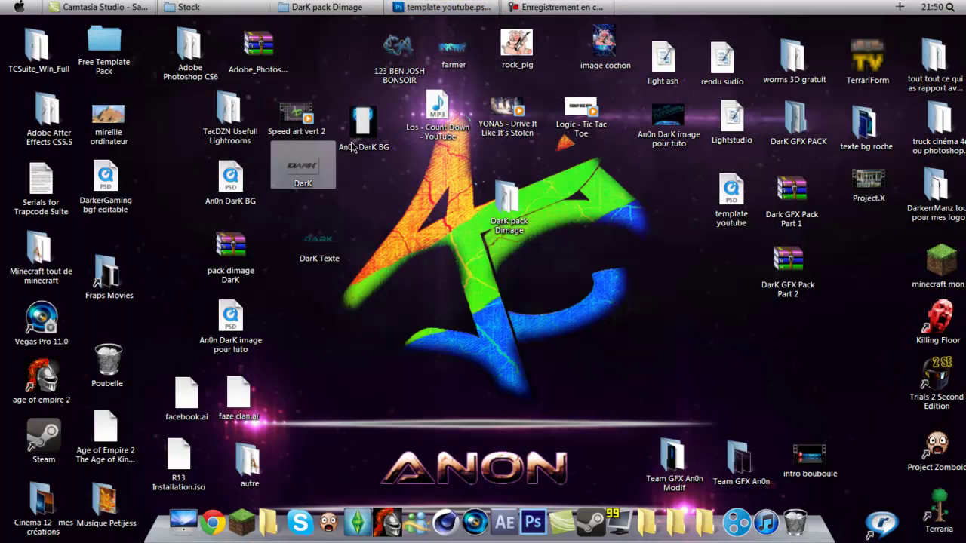
double_click(352, 146)
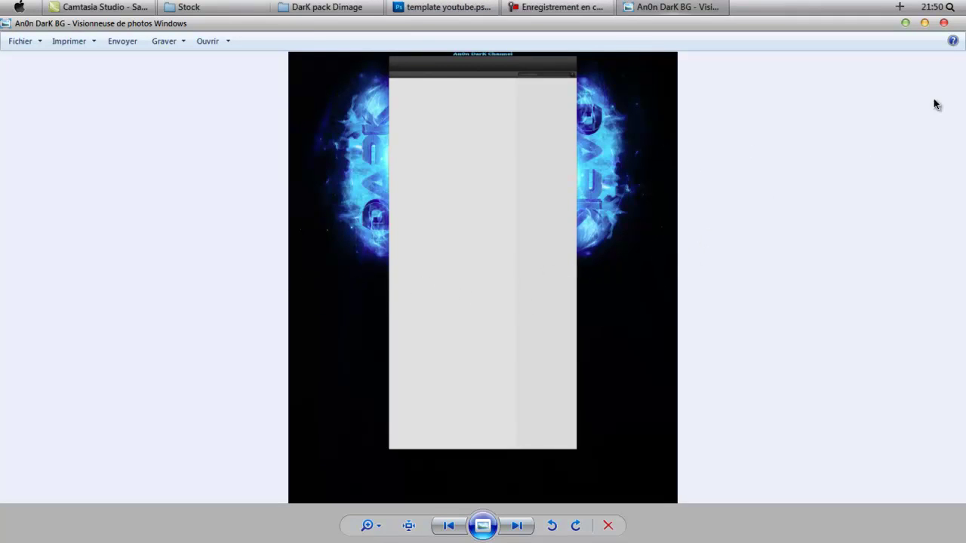
left_click(945, 24)
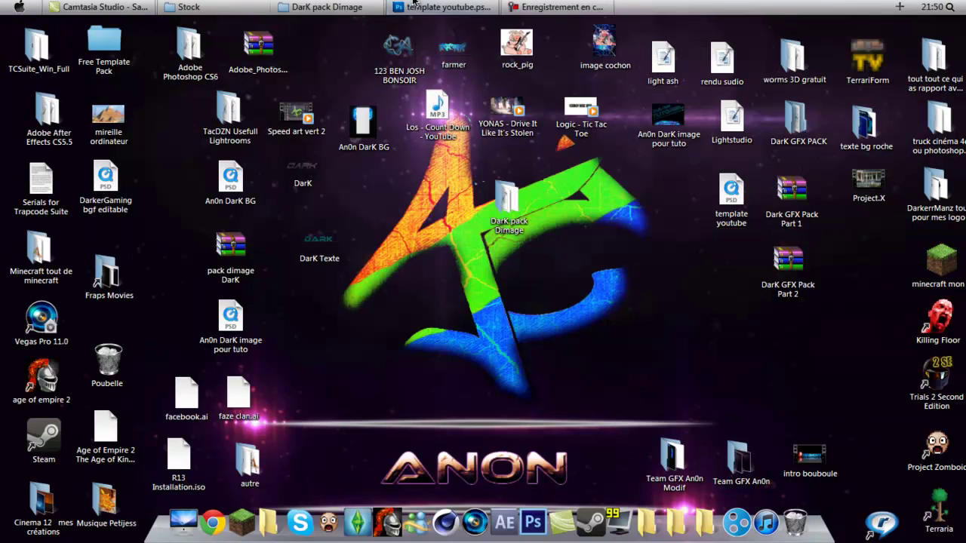
left_click(480, 5)
left_click_drag(325, 326, 329, 319)
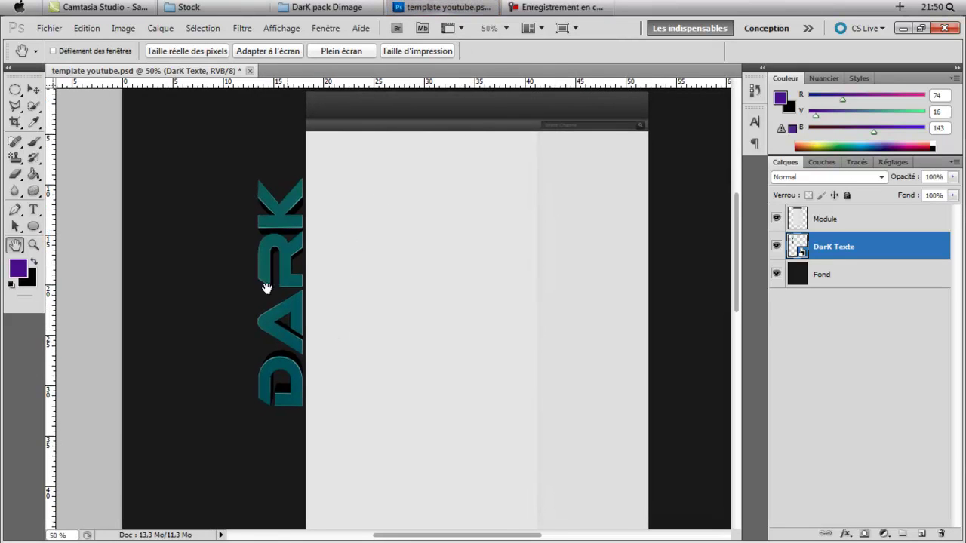
- Rasterize the DarK Texte layer and move it to X 459.50 px, Y 584.50 px so its right edge tucks under the module
right_click(843, 243)
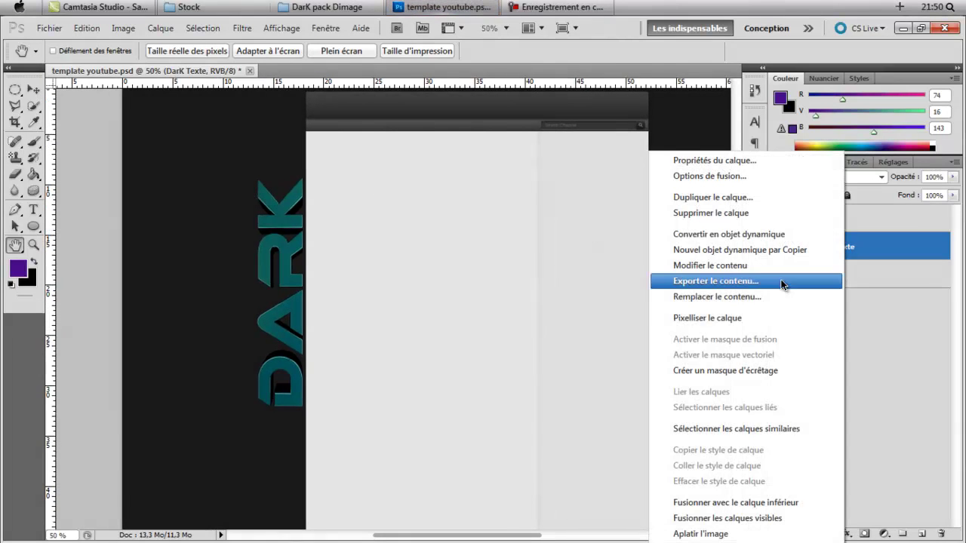
left_click(732, 318)
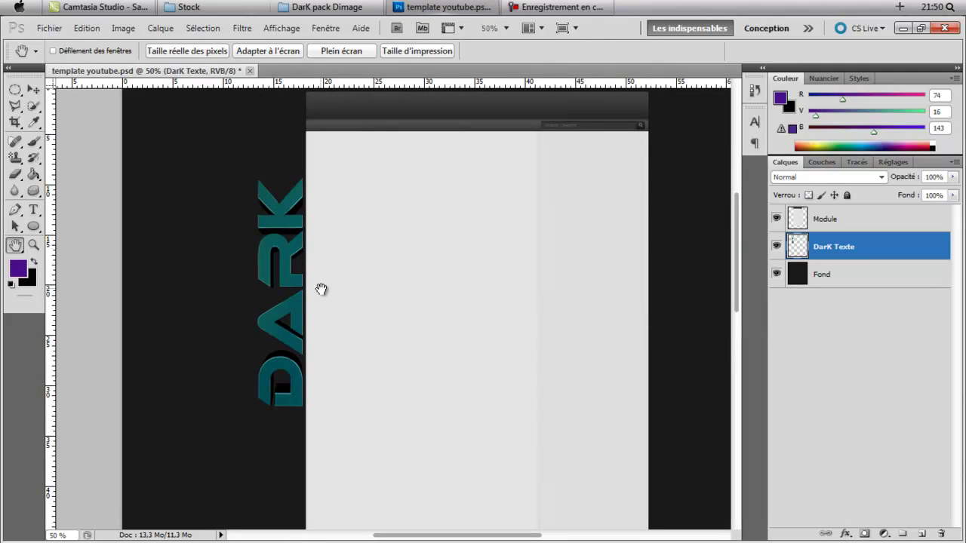
key("ctrl+t")
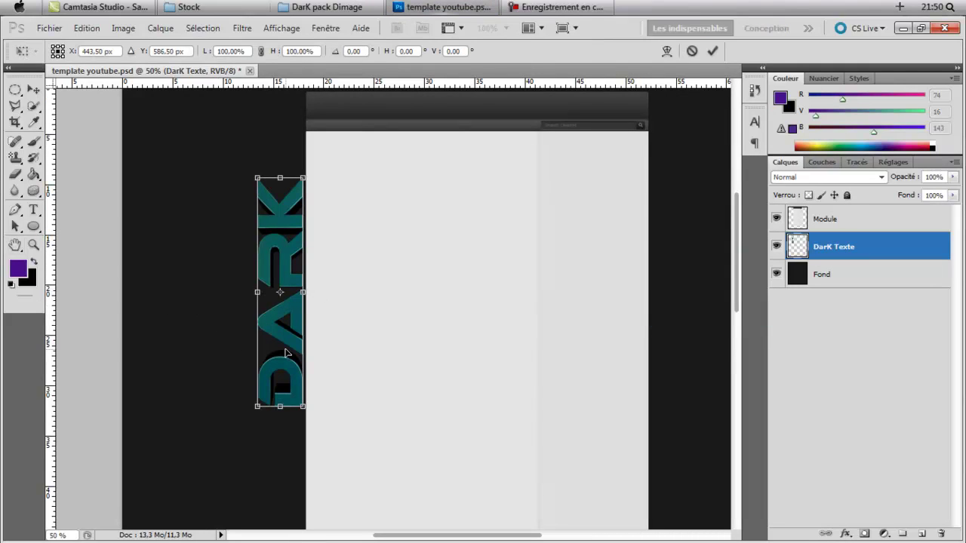
left_click_drag(288, 349, 292, 350)
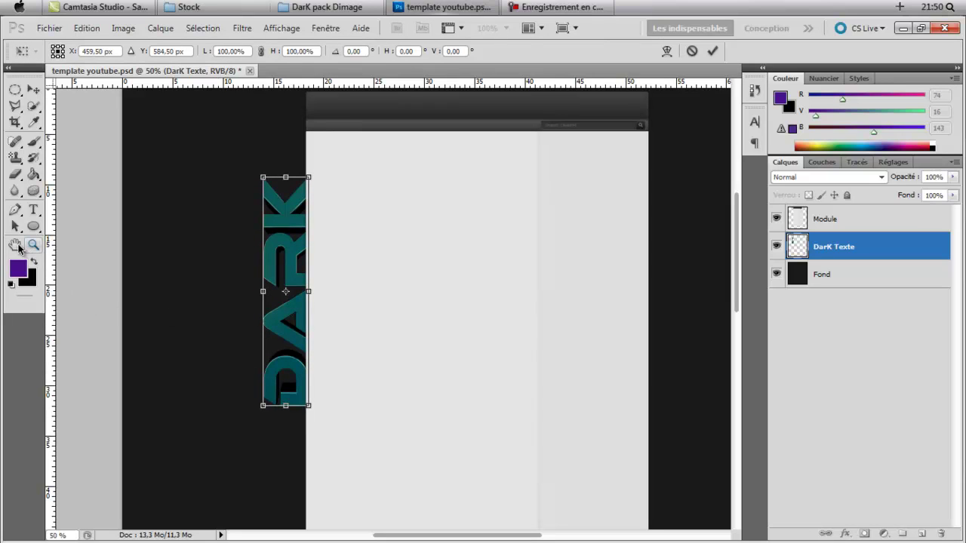
left_click(18, 246)
left_click(423, 228)
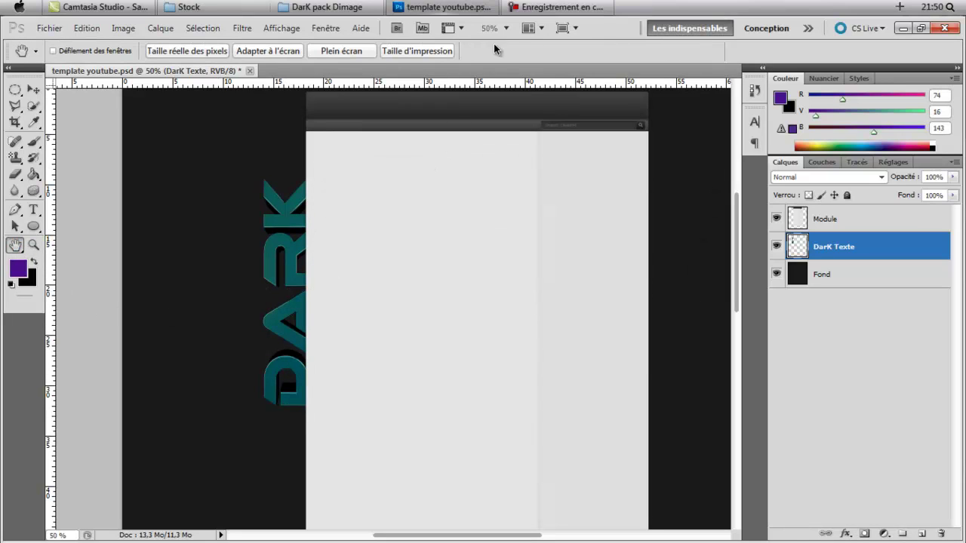
- Place the flare_ (14) image from the DarK pack Dimage folder above the DarK Texte layer, with the Superposition blend mode
mouse_move(353, 6)
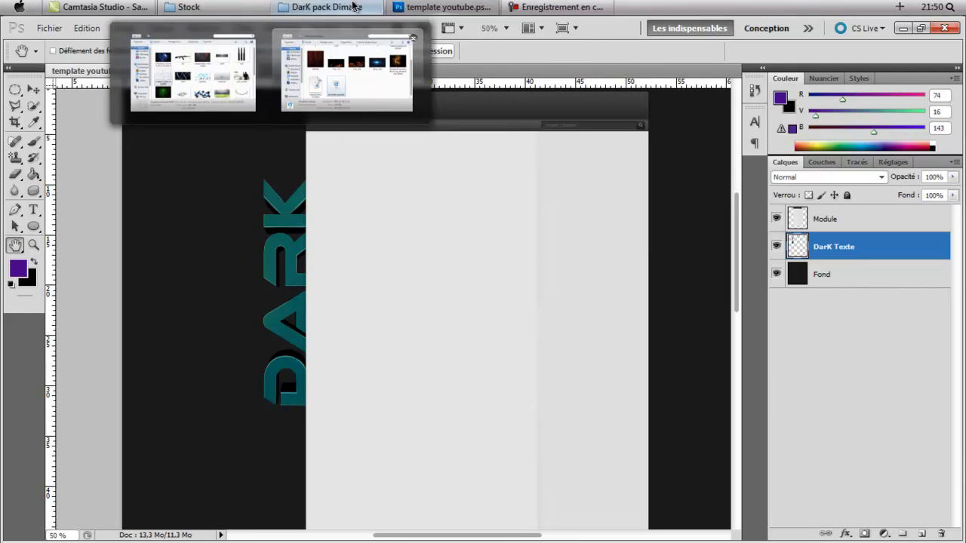
left_click(355, 60)
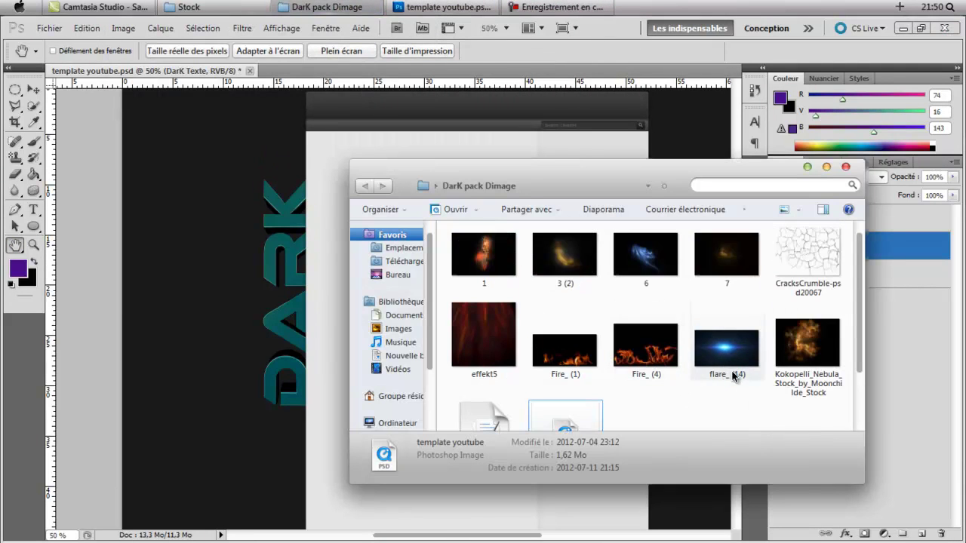
left_click_drag(733, 378, 286, 324)
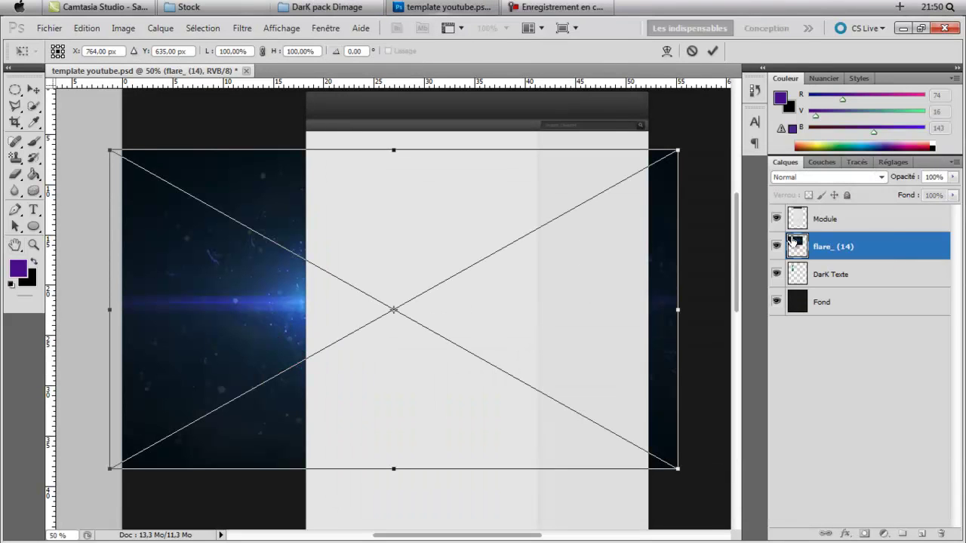
left_click(815, 178)
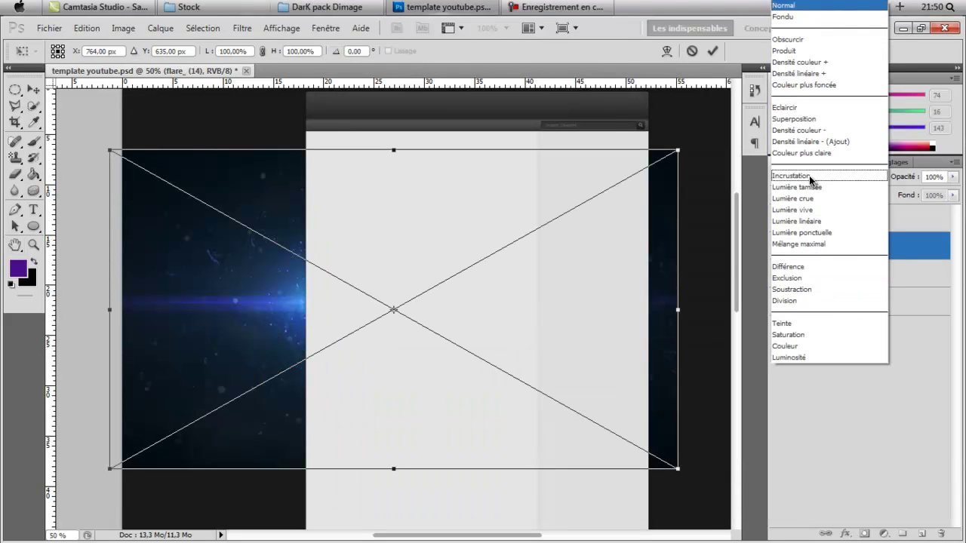
left_click(802, 128)
- Rotate the placed flare 90° clockwise, move it to X 524.00 px, Y 584.50 px over the DarK text and commit the import
right_click(481, 306)
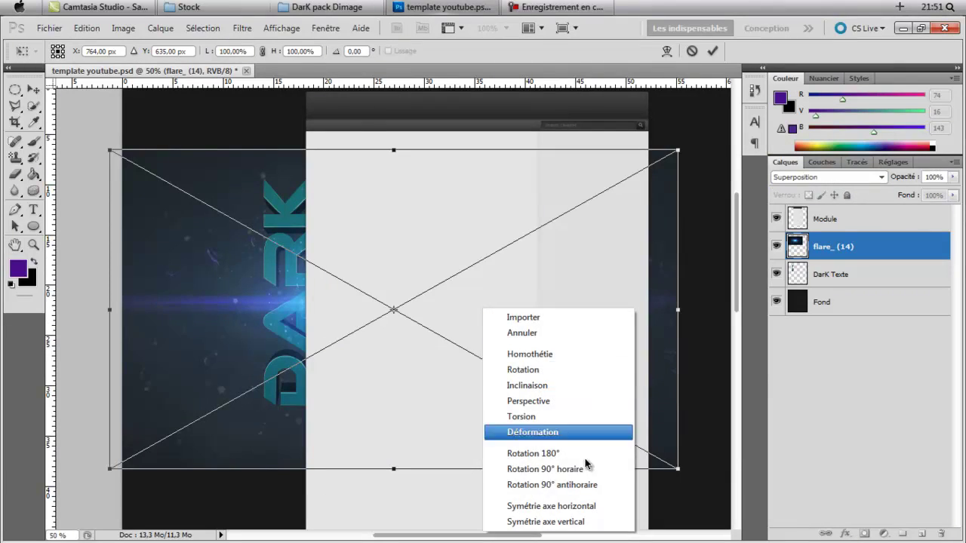
left_click(528, 469)
left_click_drag(443, 390, 363, 369)
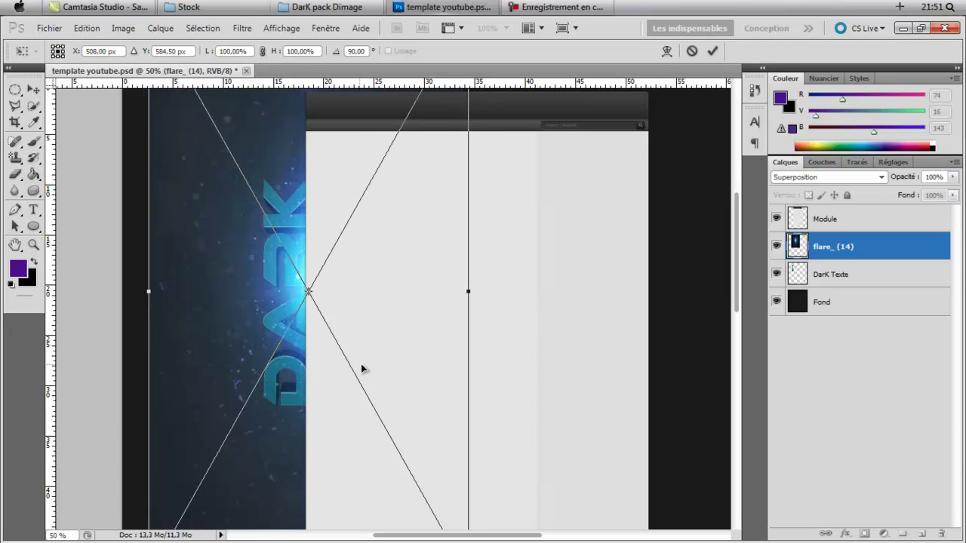
left_click(15, 246)
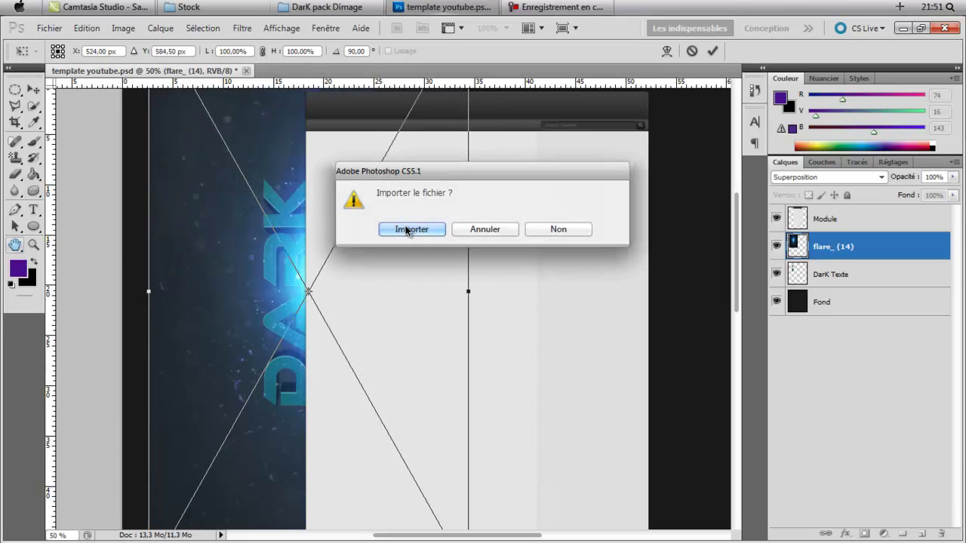
key("Return")
- Rasterize the flare_ (14) layer
left_click_drag(299, 273, 313, 340)
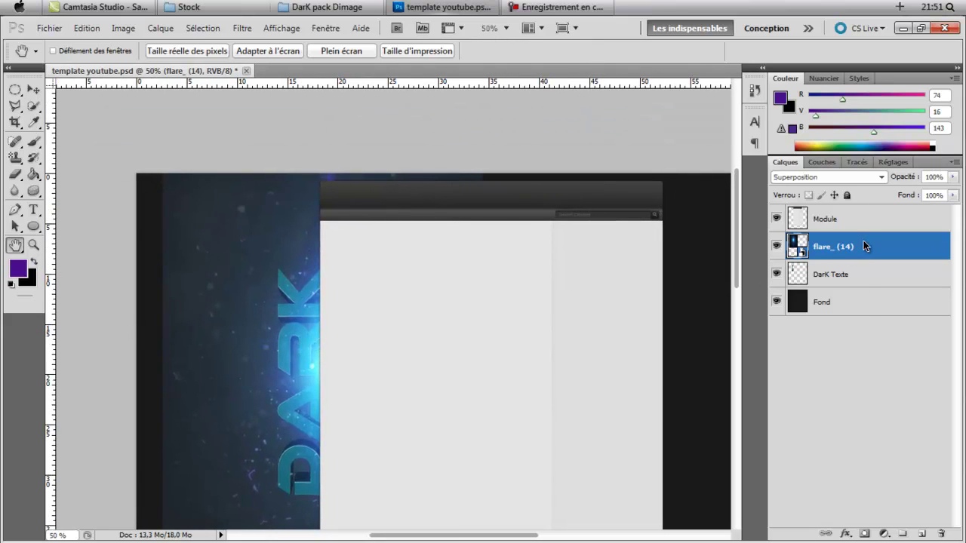
right_click(865, 246)
left_click(760, 319)
- Enlarge the soft Eraser to 484 px and fade out the lower end of the flare beside the module
left_click(33, 244)
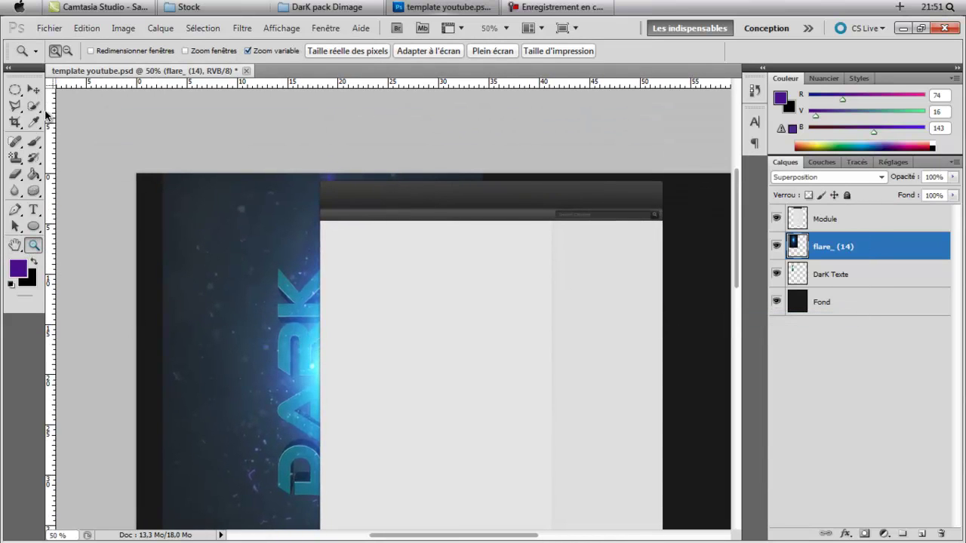
left_click(113, 179)
key("h")
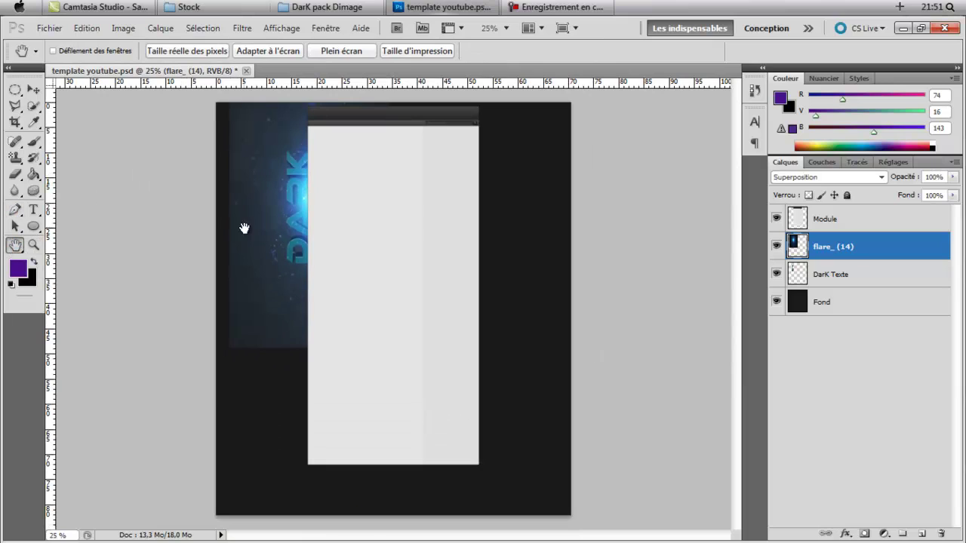
left_click(11, 174)
left_click(73, 51)
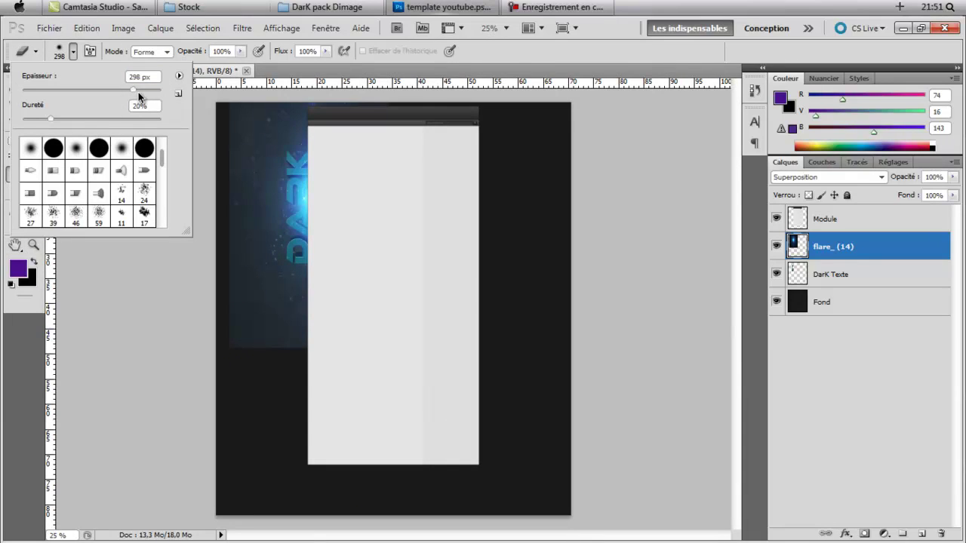
left_click_drag(139, 97, 147, 95)
mouse_move(367, 381)
left_mouse_down()
mouse_move(200, 298)
mouse_move(301, 369)
left_mouse_up()
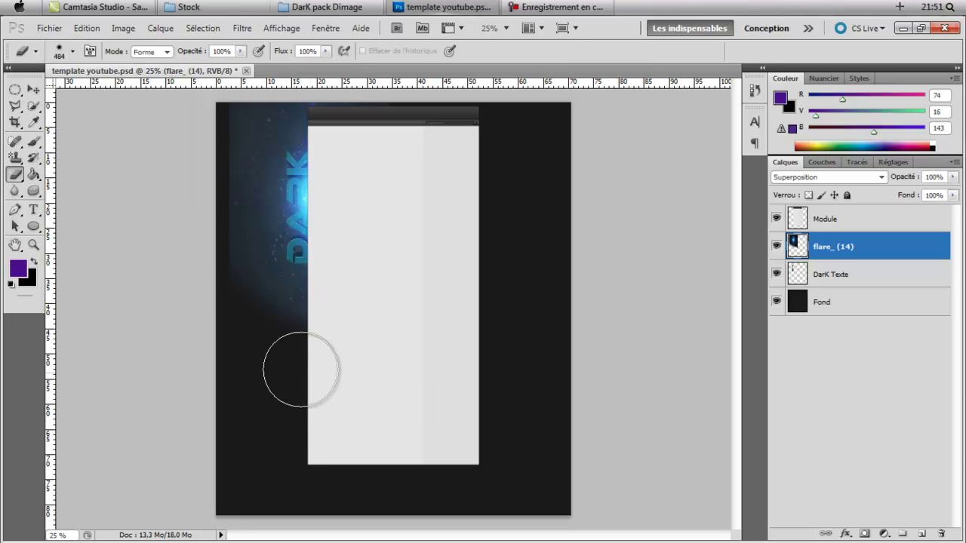
- Erase the flare's hard upper edge above the DarK text and over the top of the module with the soft Eraser
left_click(34, 245)
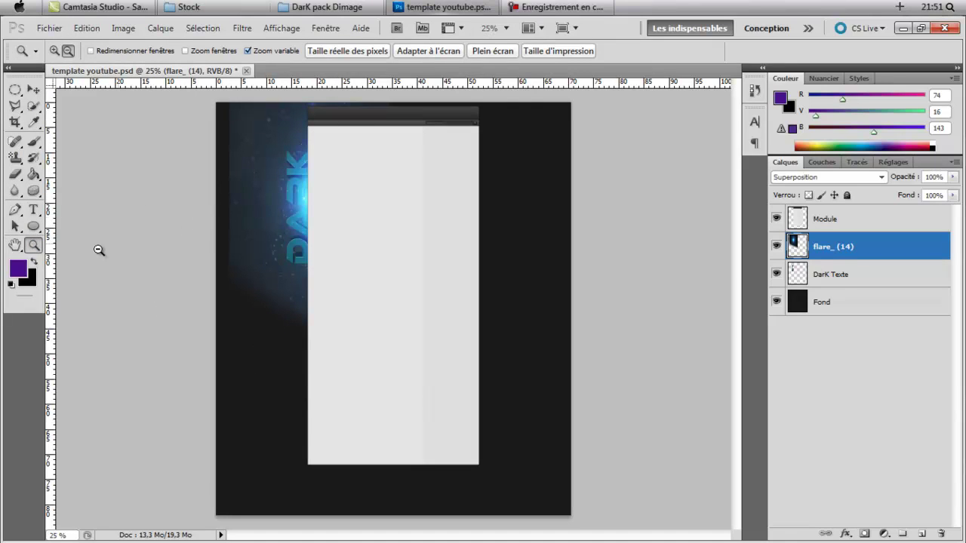
key("h")
left_click(238, 213, "ctrl")
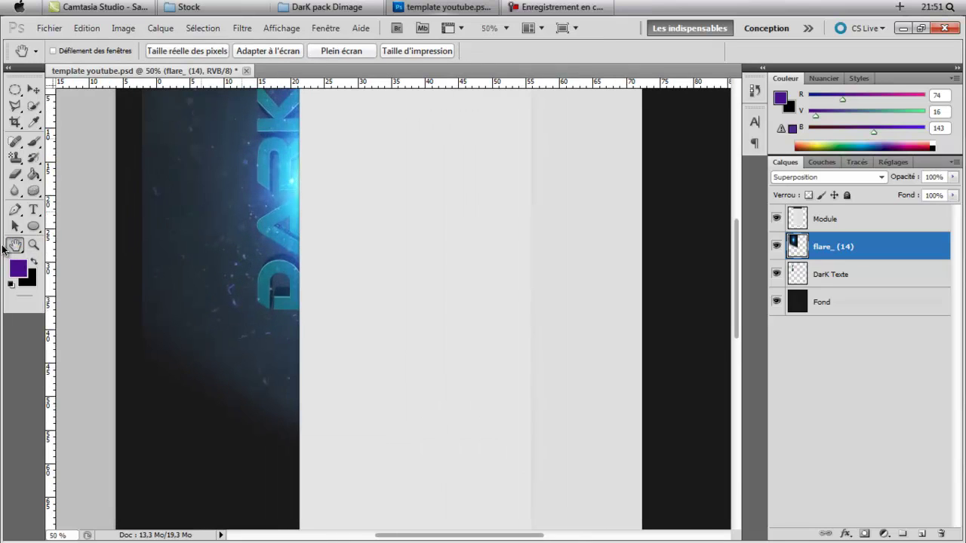
left_click_drag(179, 227, 248, 317)
mouse_move(217, 230)
left_mouse_down()
mouse_move(218, 302)
mouse_move(197, 302)
left_mouse_up()
key("b")
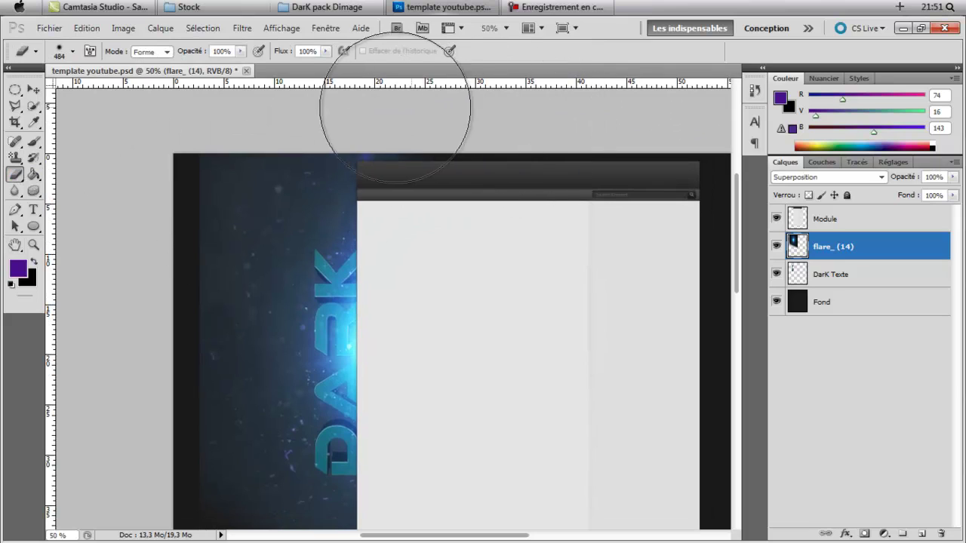
mouse_move(146, 276)
left_mouse_down()
mouse_move(227, 189)
mouse_move(418, 137)
left_mouse_up()
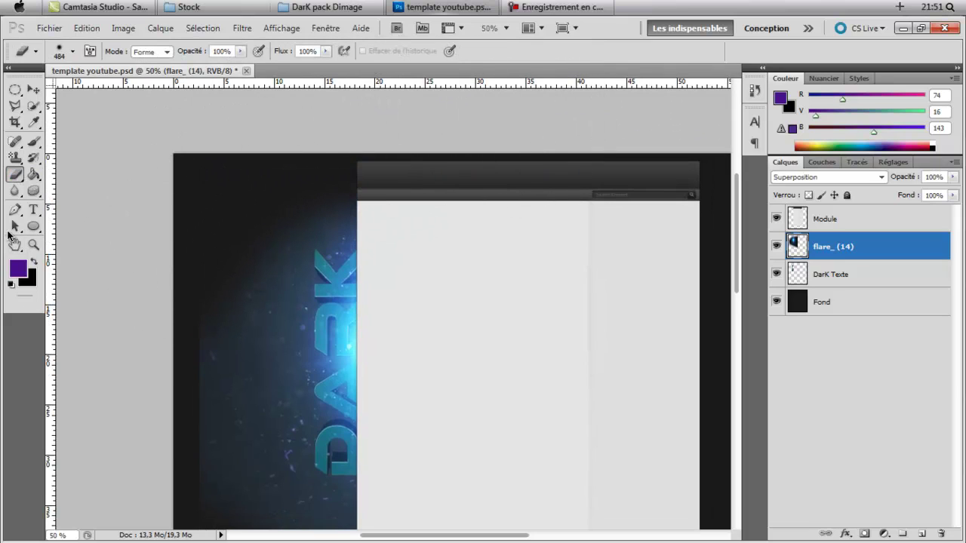
- Erase the flare's remaining left and lower edges to leave a soft blue glow around the DarK text
left_click(14, 243)
left_click_drag(280, 224, 276, 133)
left_click(14, 173)
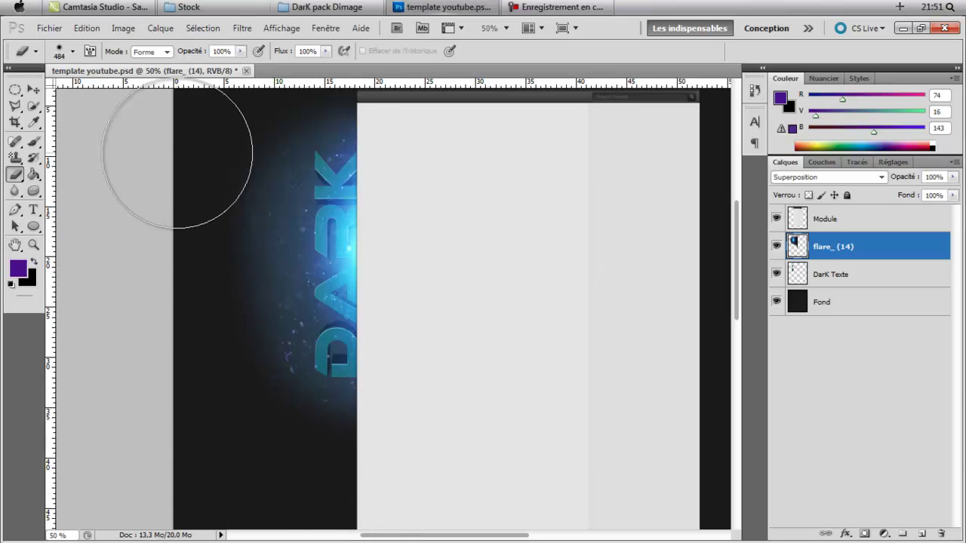
left_click(34, 245)
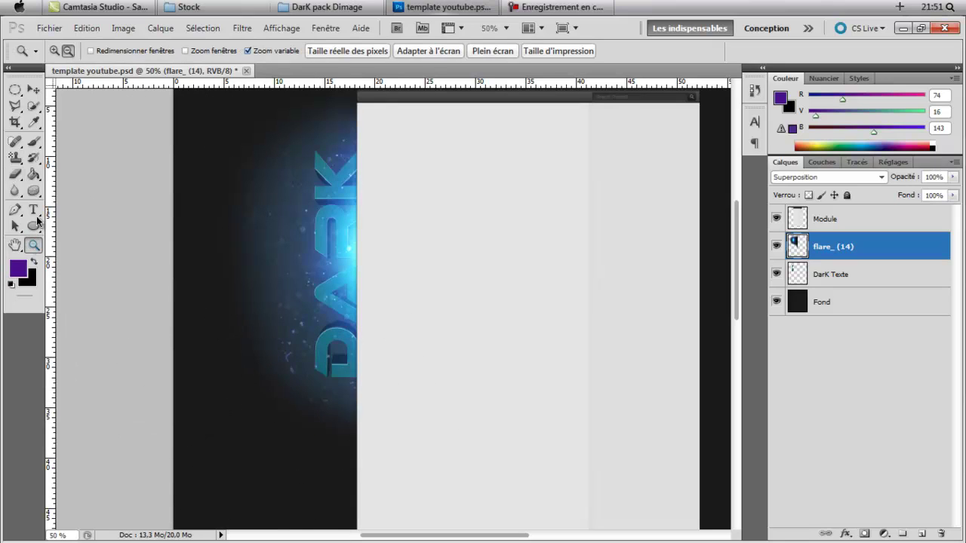
left_click(185, 169)
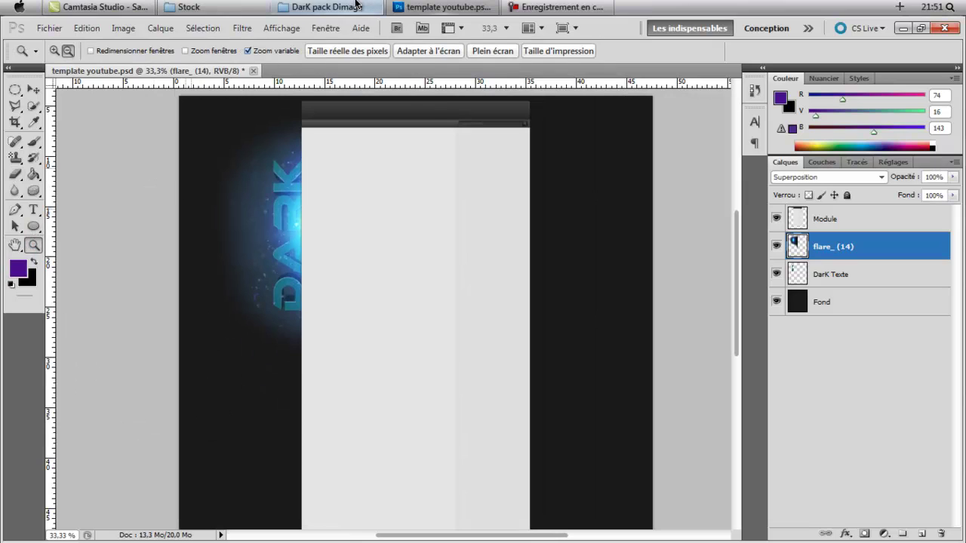
- Close the Stock folder window
mouse_move(356, 4)
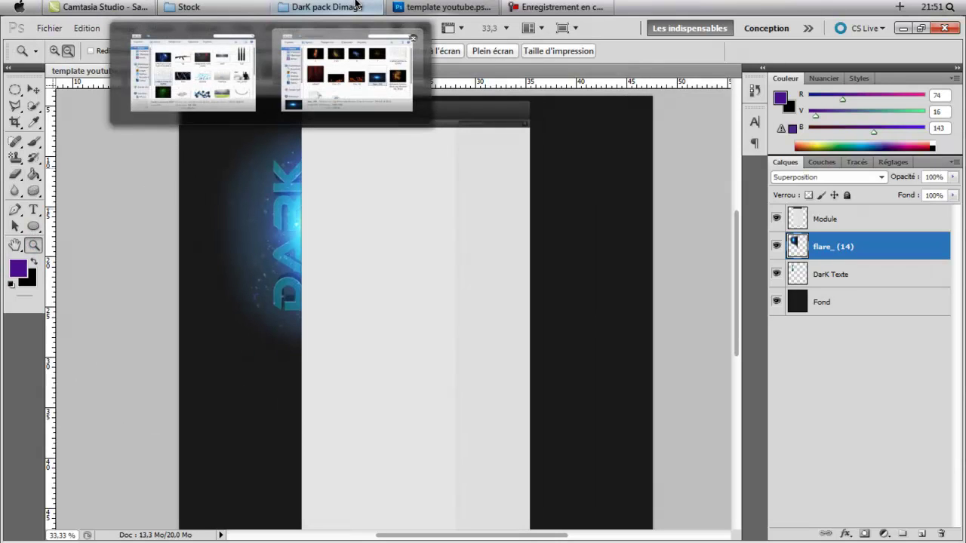
left_click(209, 7)
left_click(812, 171)
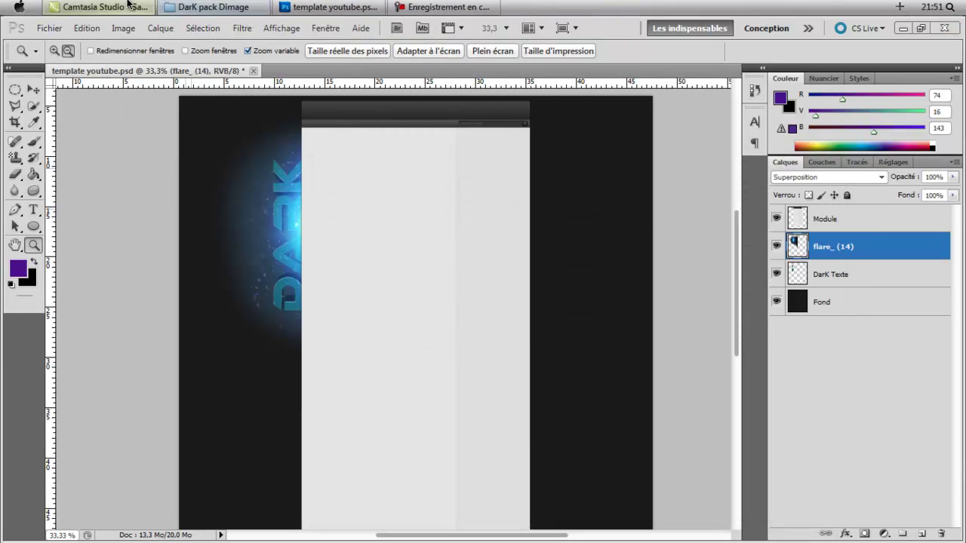
- Place the Fire_ (4) image from the DarK pack Dimage folder above the flare layer, with the Superposition blend mode
left_click(214, 7)
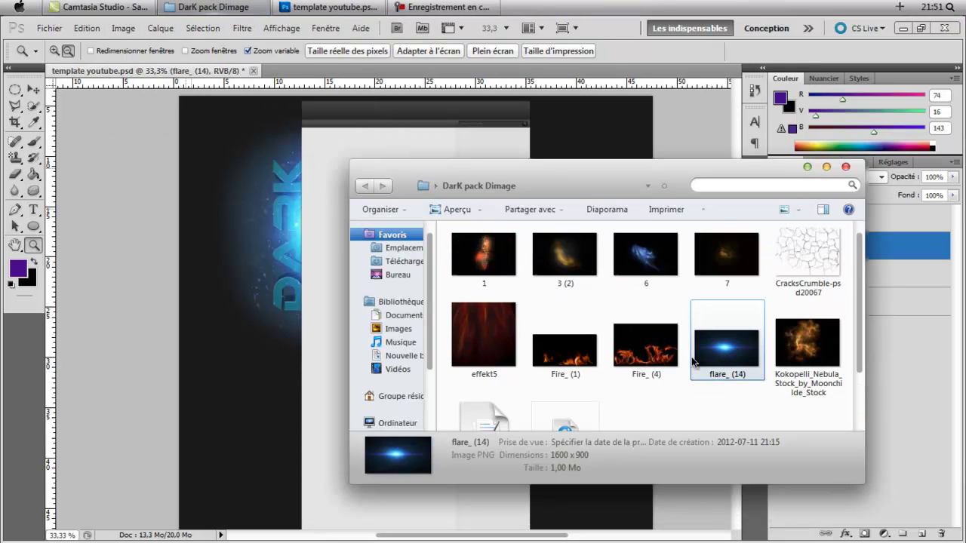
left_click_drag(664, 365, 424, 305)
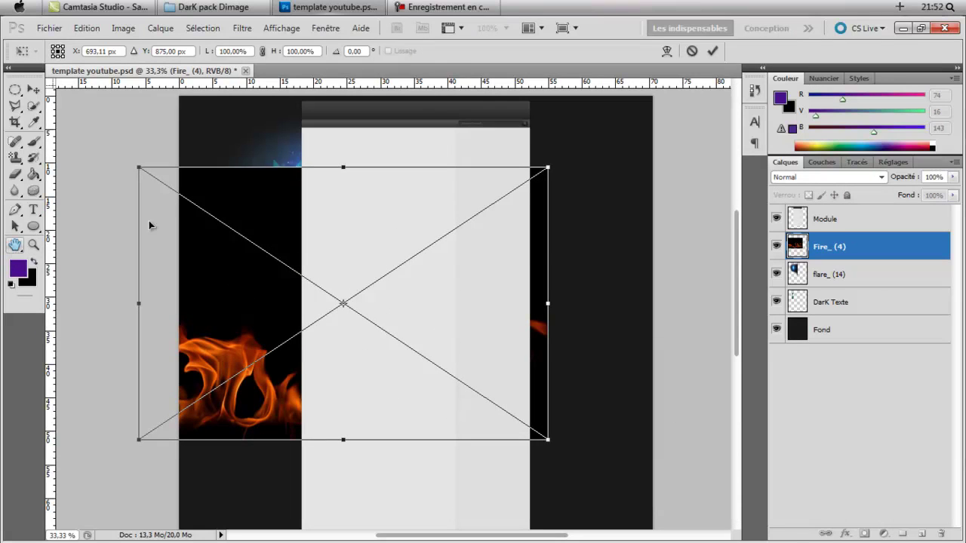
left_click(802, 180)
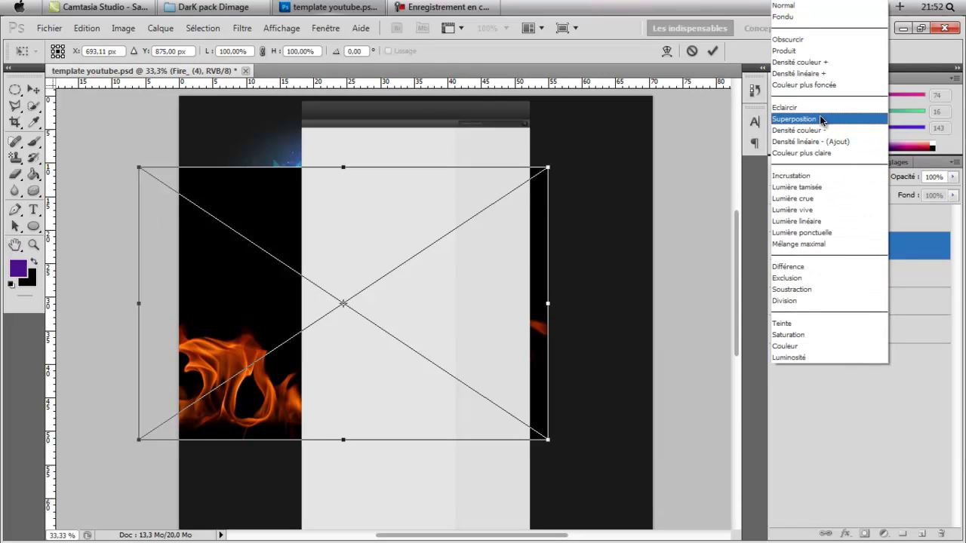
left_click(821, 121)
- Rotate the fire 90° counterclockwise, scale it to 43.58% by 47.22%, position it at X 304.01 px, Y 585.00 px and commit the import
right_click(464, 311)
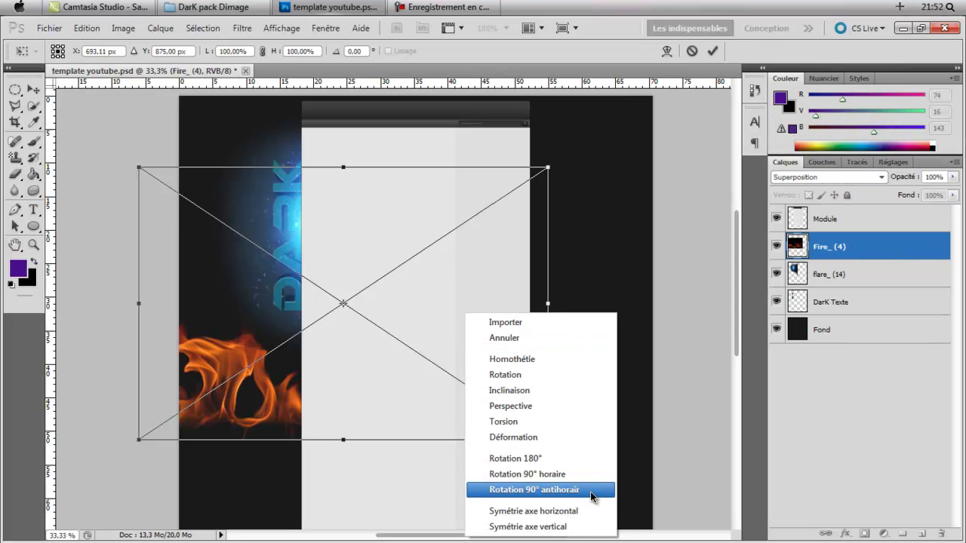
left_click(590, 492)
left_click_drag(442, 360, 313, 335)
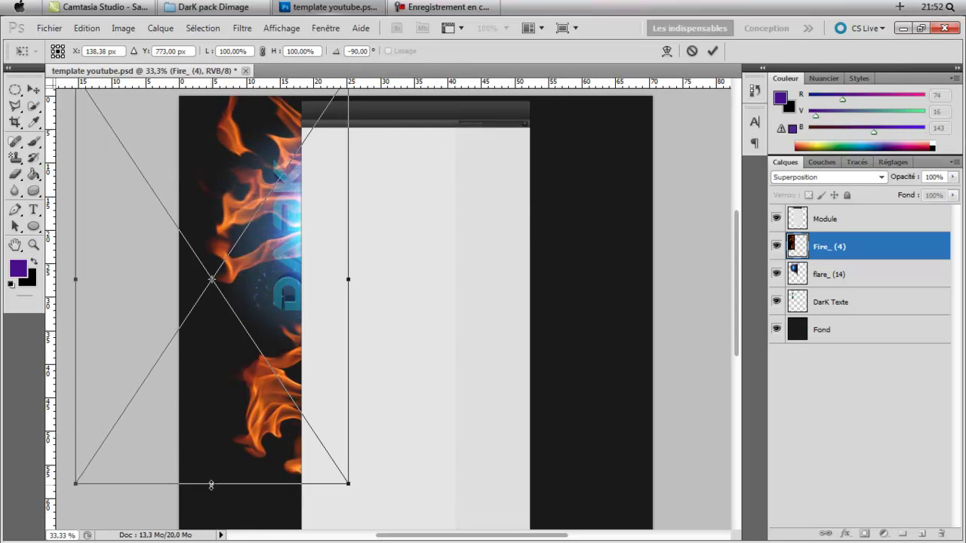
left_click_drag(212, 485, 211, 263)
left_click_drag(302, 183, 291, 249)
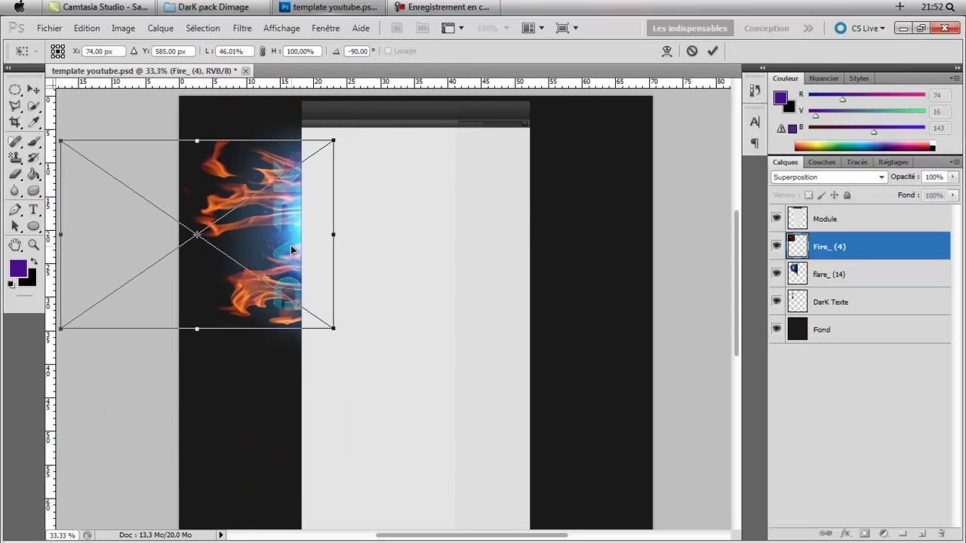
left_click_drag(208, 319, 208, 309)
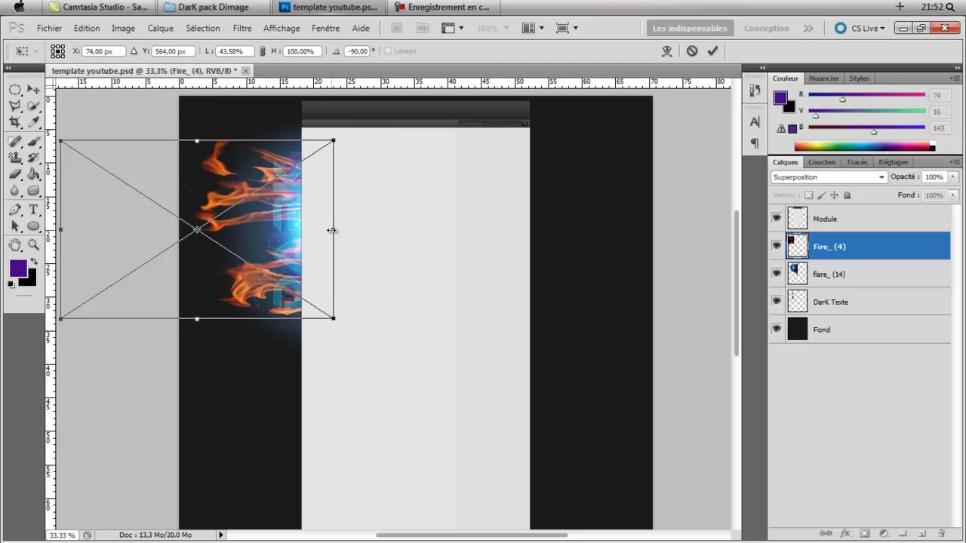
left_click_drag(332, 230, 272, 252)
left_click_drag(194, 234, 184, 234)
left_click(15, 244)
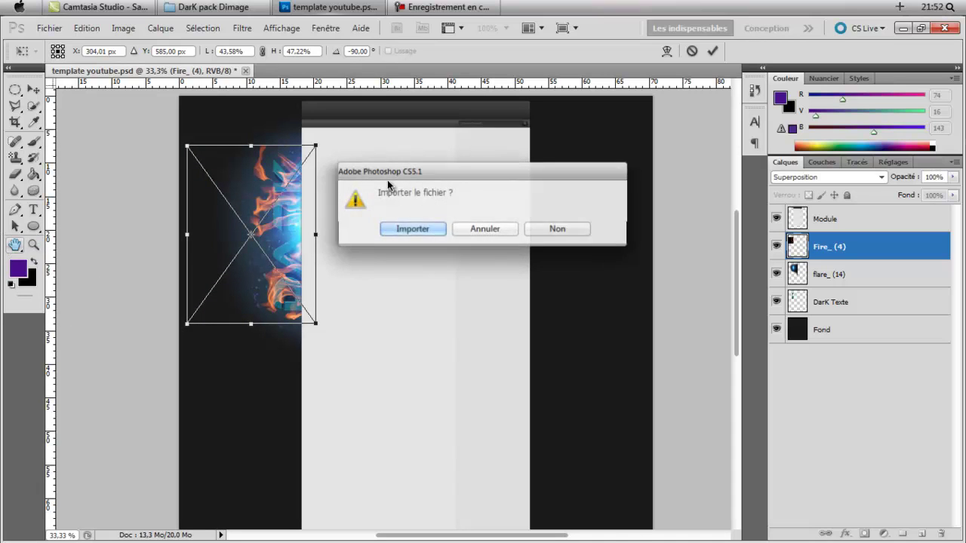
left_click(407, 227)
- Rasterize the Fire_ (4) layer and reorder it between the DarK Texte and Fond layers
right_click(894, 246)
left_click(746, 319)
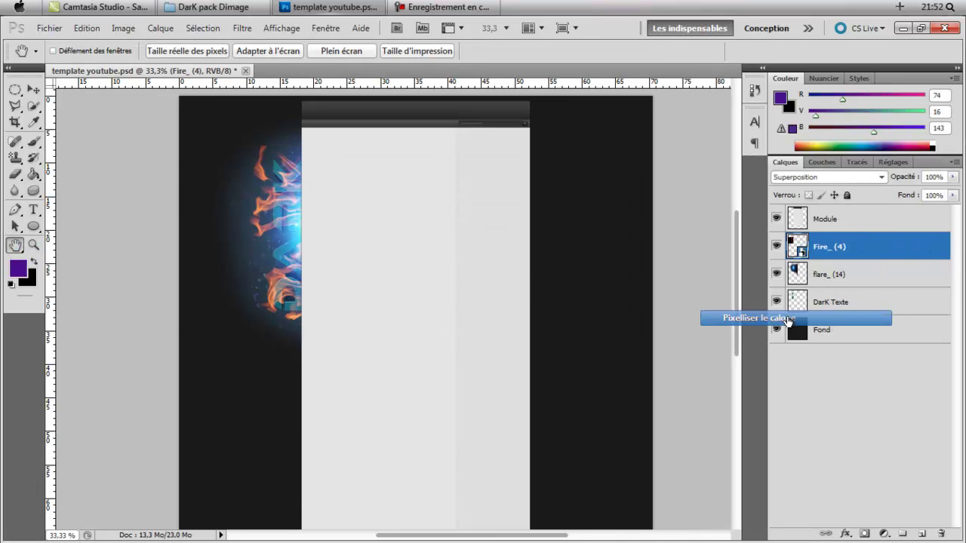
left_click_drag(868, 251, 888, 302)
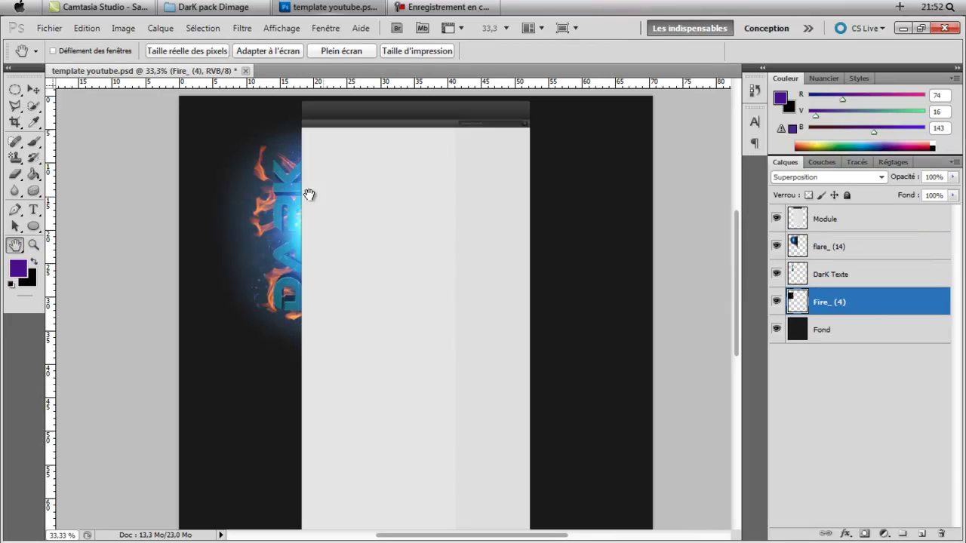
- Shift the Fire_ (4) layer's hue with Hue/Saturation to turn the orange flames blue
left_click(116, 31)
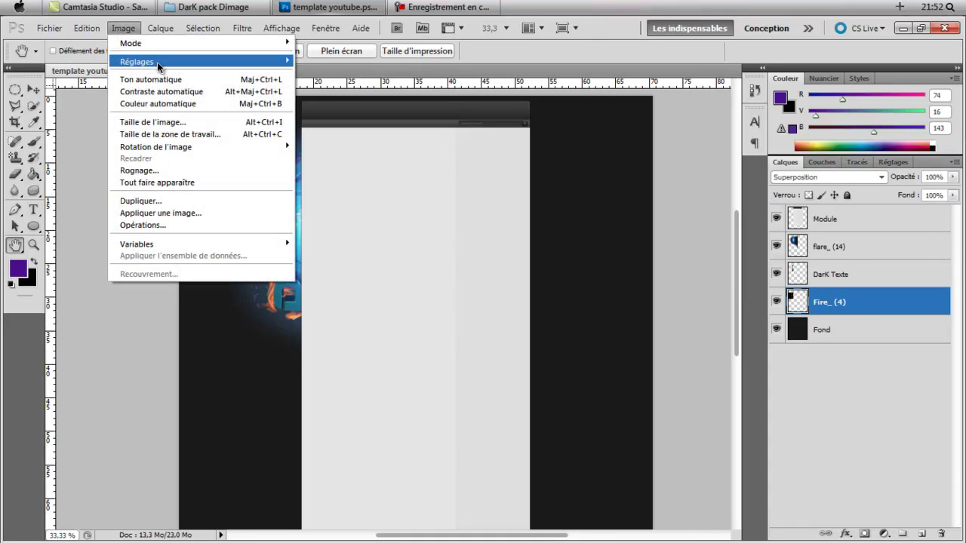
mouse_move(157, 61)
left_click(361, 127)
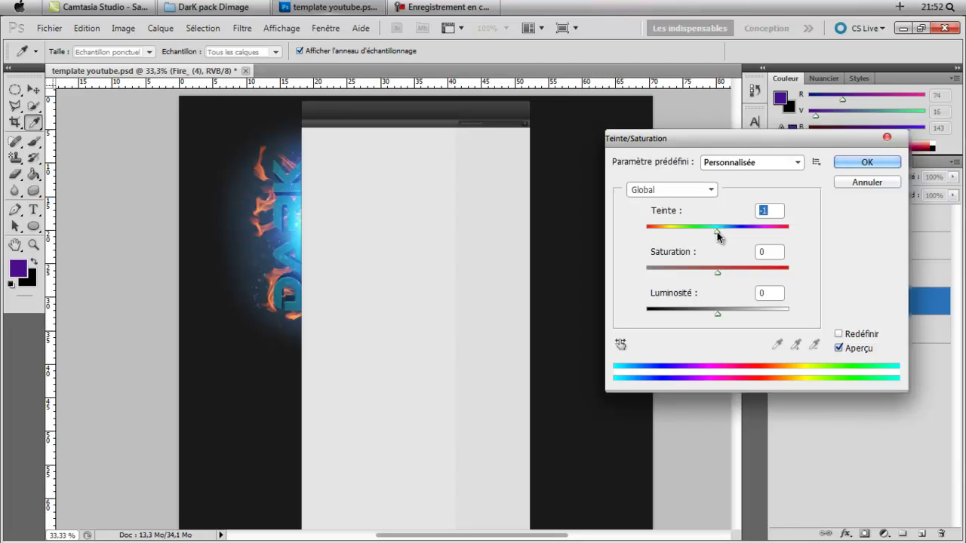
left_click_drag(717, 236, 449, 242)
left_click(860, 162)
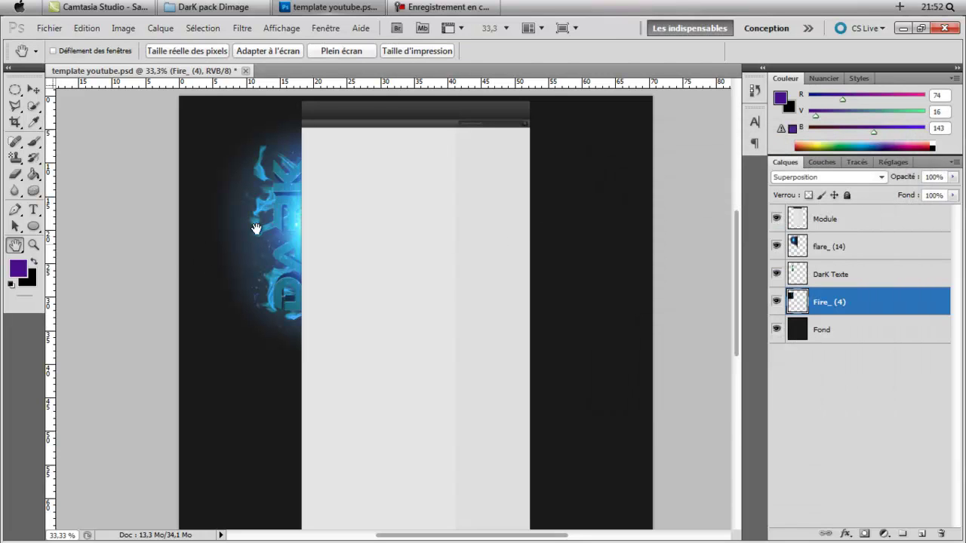
- Place the Fire_ (1) image from the DarK pack Dimage folder above the Fire_ (4) layer, with the Superposition blend mode
left_click(211, 7)
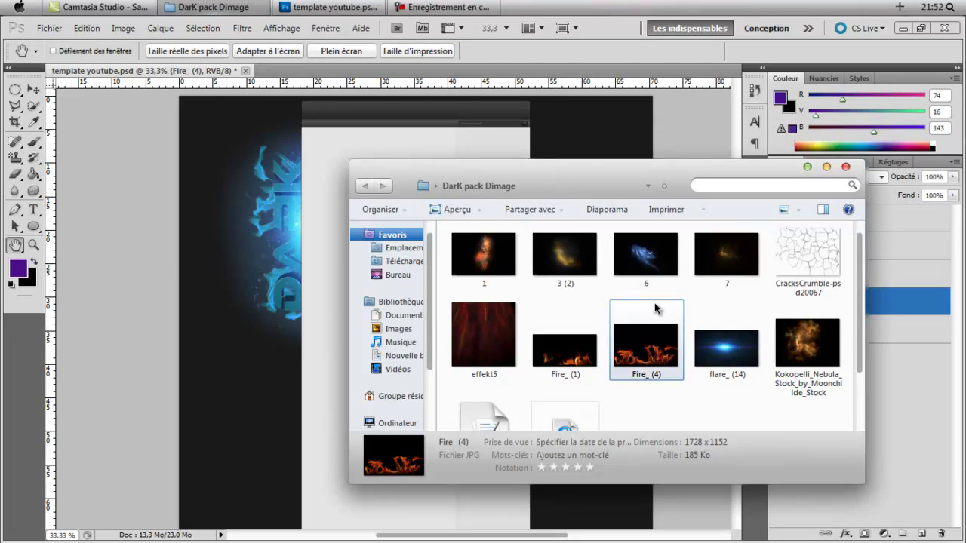
left_click_drag(564, 362, 252, 316)
left_click(828, 177)
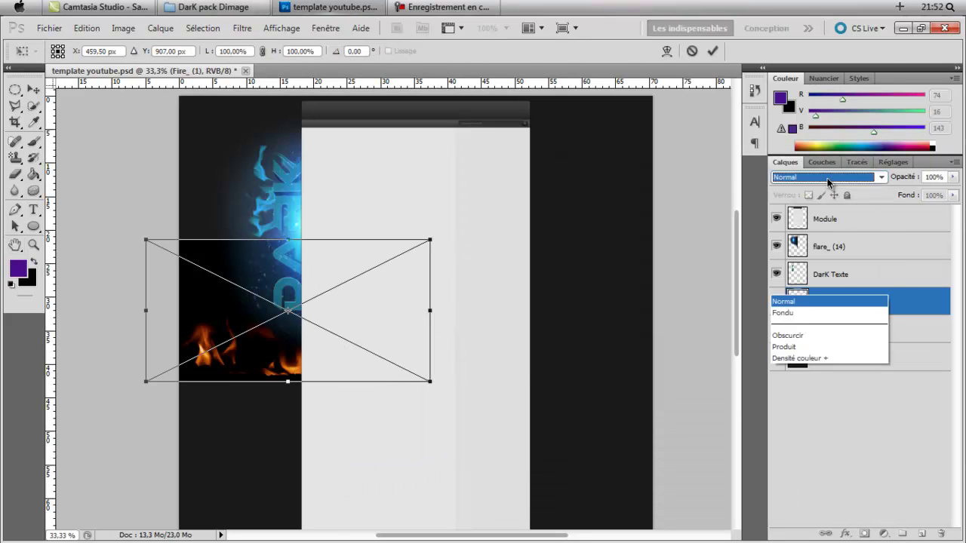
left_click(807, 115)
- Rotate the Fire_ (1) image 90° counterclockwise, scale its width to 69.25%, position it at X 208.00 px, Y 624.50 px and commit the import
right_click(306, 353)
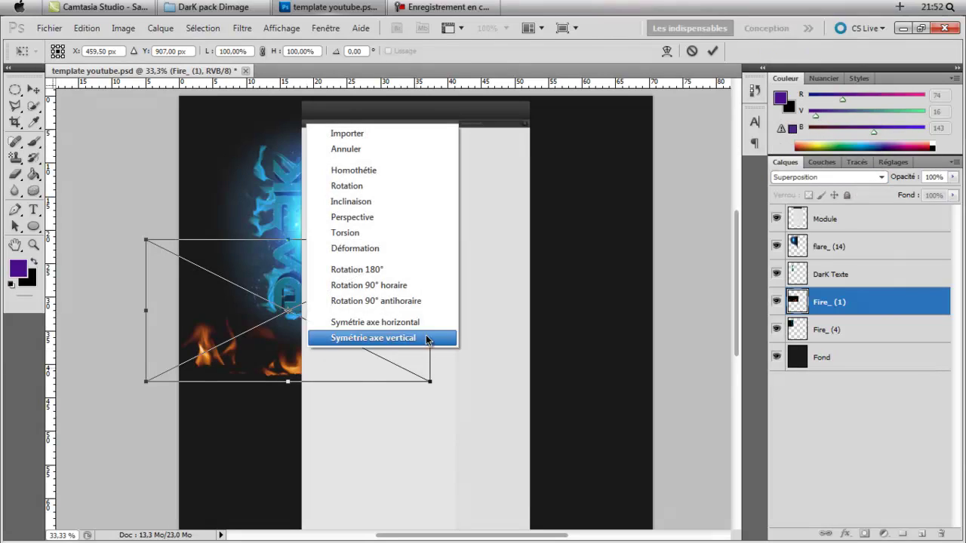
left_click(418, 308)
left_click_drag(259, 378, 260, 368)
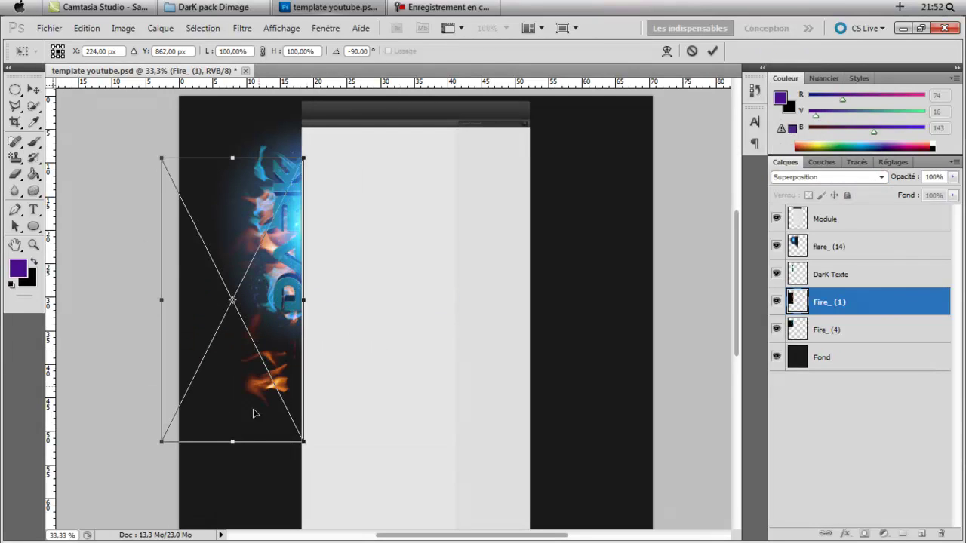
left_click_drag(233, 442, 241, 371)
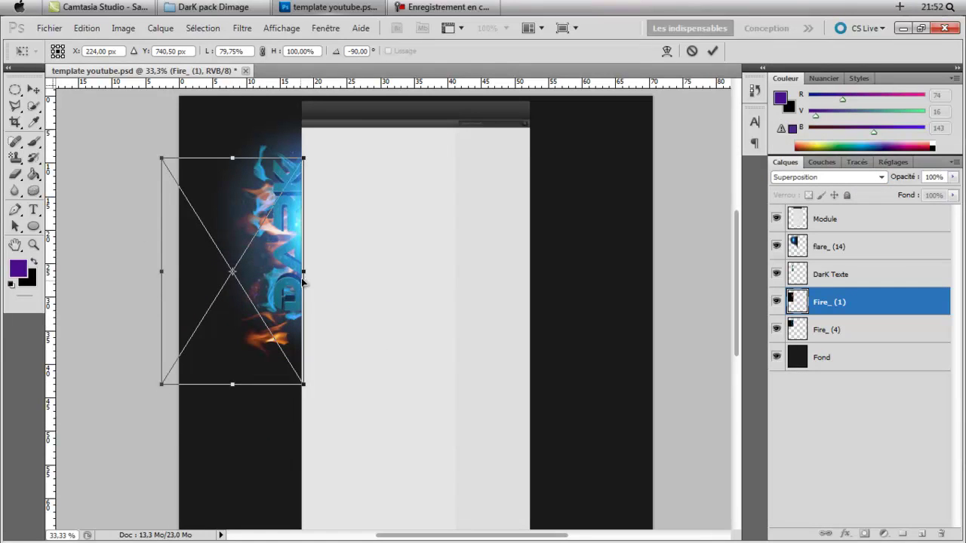
left_click_drag(277, 323, 271, 300)
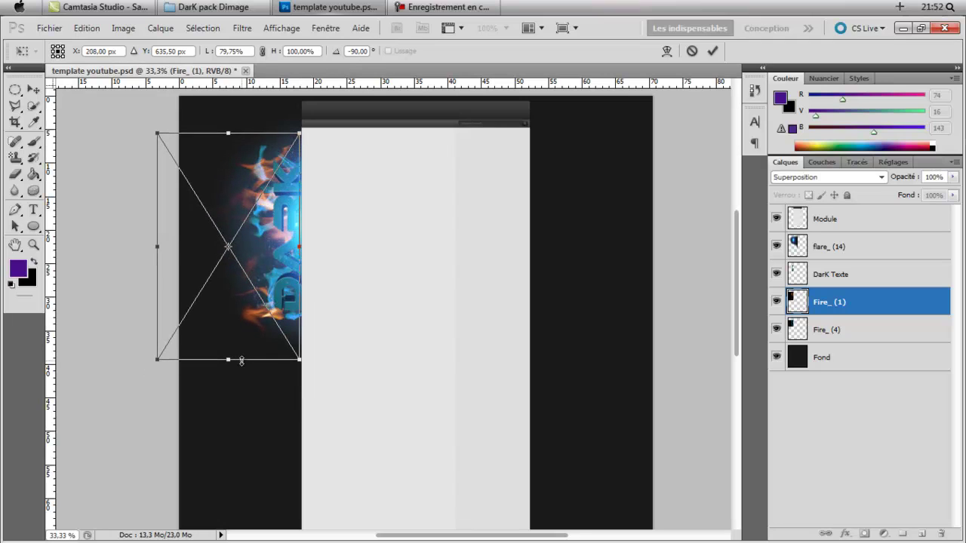
left_click_drag(242, 361, 242, 330)
left_click_drag(284, 270, 275, 283)
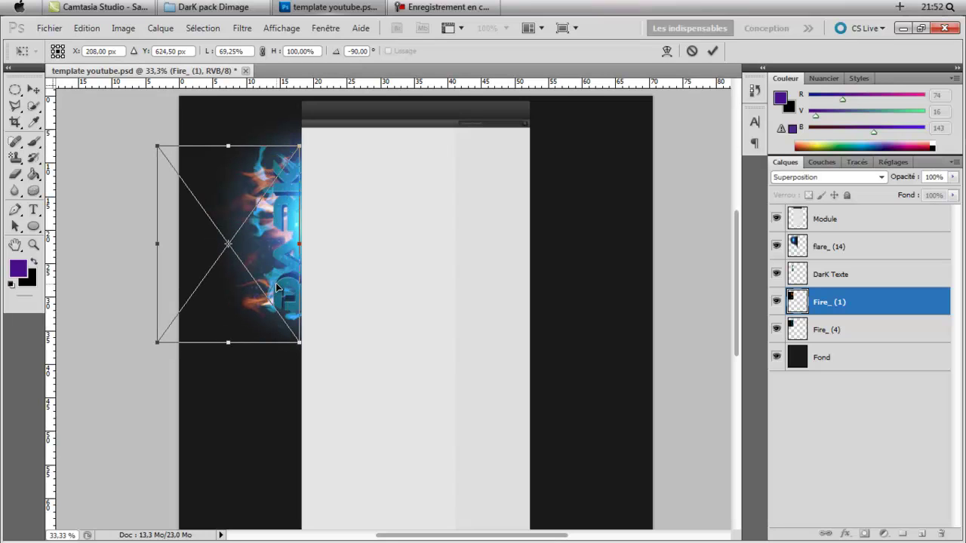
left_click(15, 245)
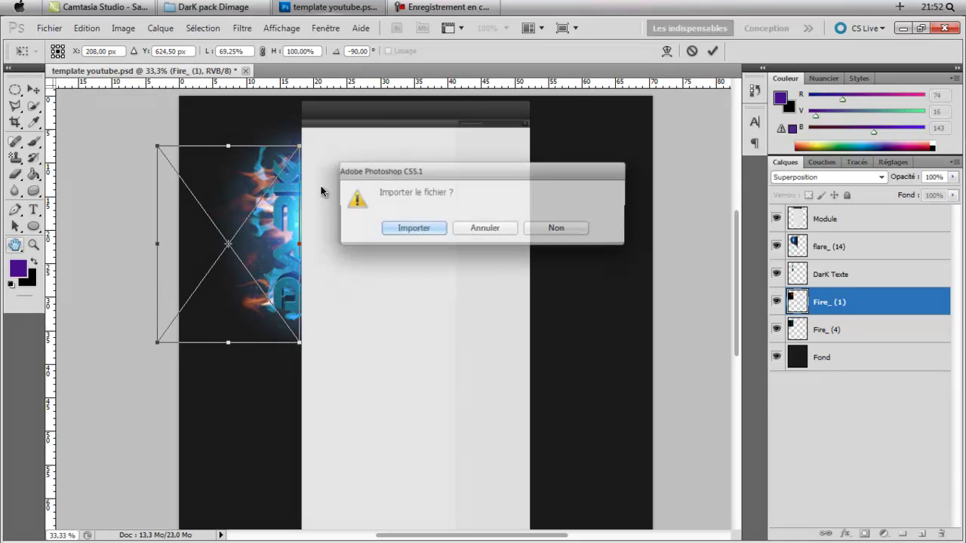
left_click(412, 230)
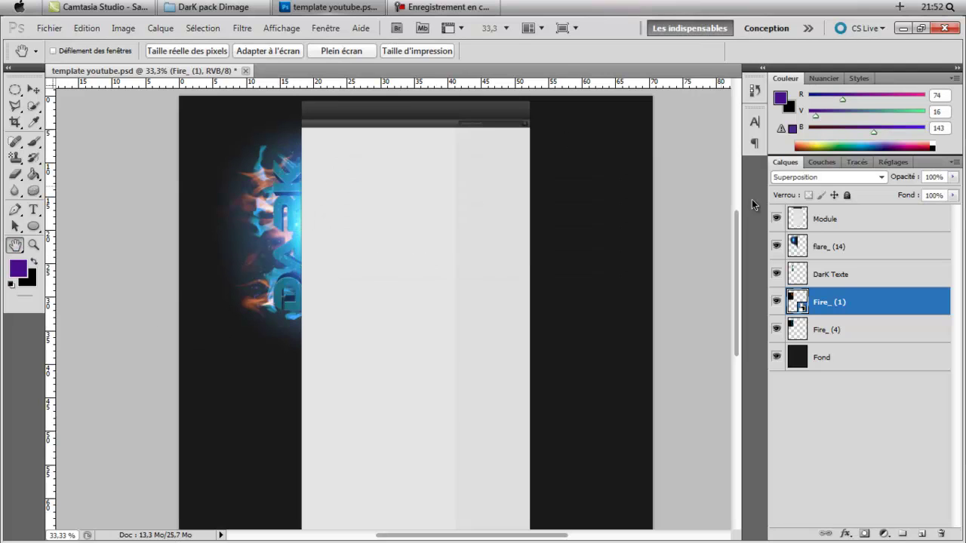
- Rasterize the Fire_ (1) layer and set its hue to -180 with Hue/Saturation to turn the flames blue
right_click(876, 294)
left_click(790, 315)
left_click(126, 31)
mouse_move(145, 63)
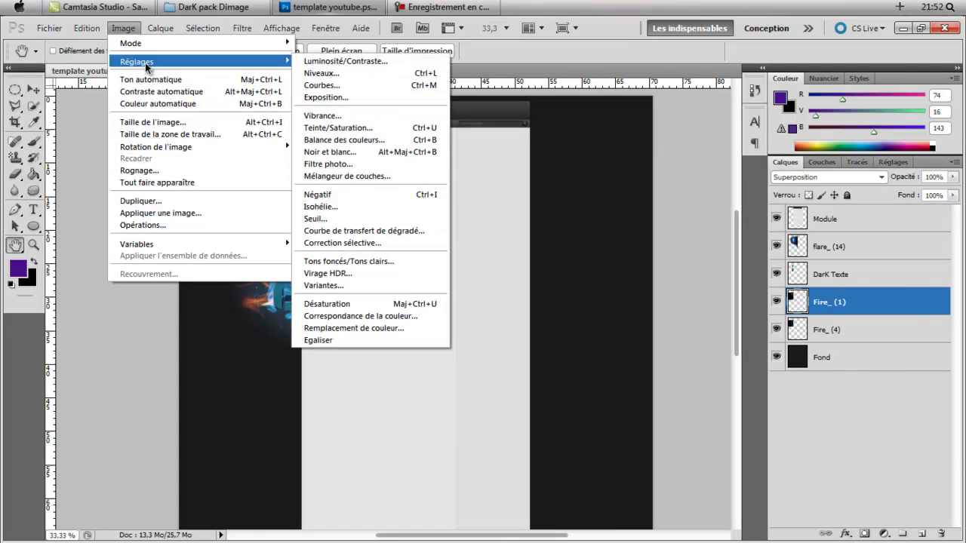
left_click(375, 132)
left_click_drag(718, 231, 647, 231)
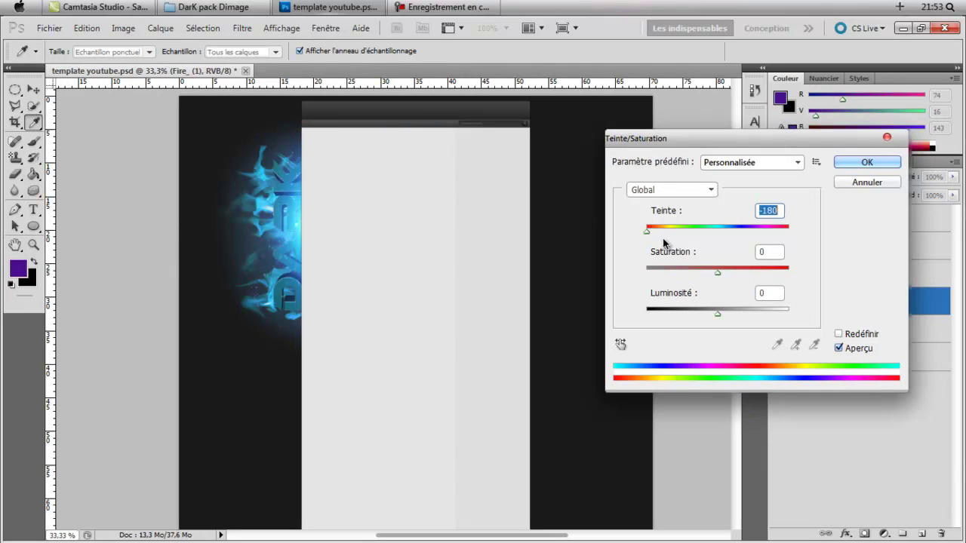
left_click(845, 166)
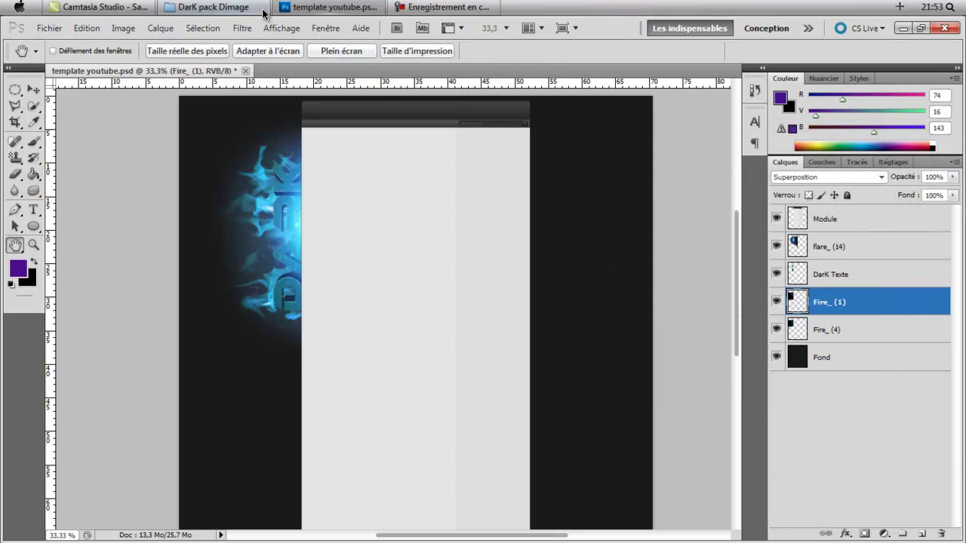
- Import the 3 (2) image from the DarK pack Dimage folder at X 608.00 px, Y 891.00 px and rasterize its layer
left_click(226, 6)
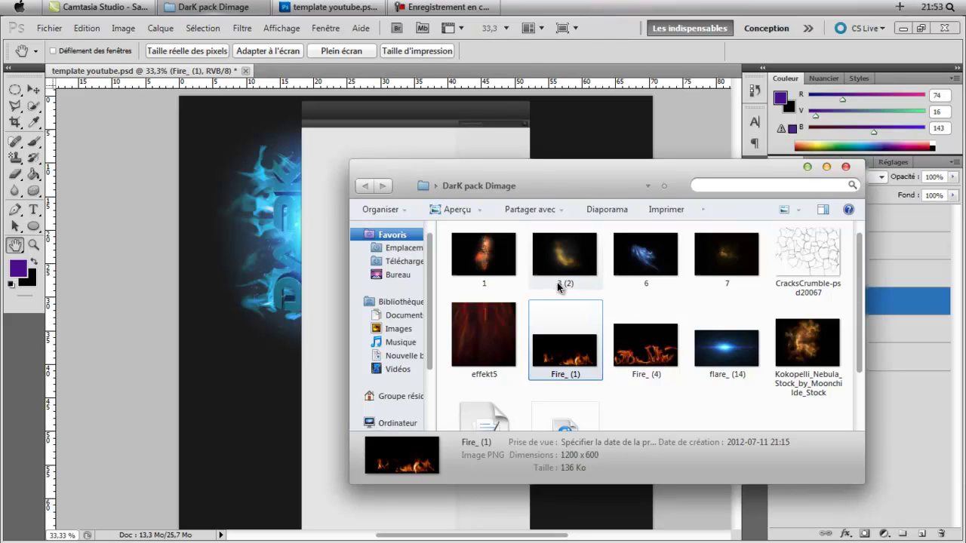
left_click_drag(575, 277, 253, 307)
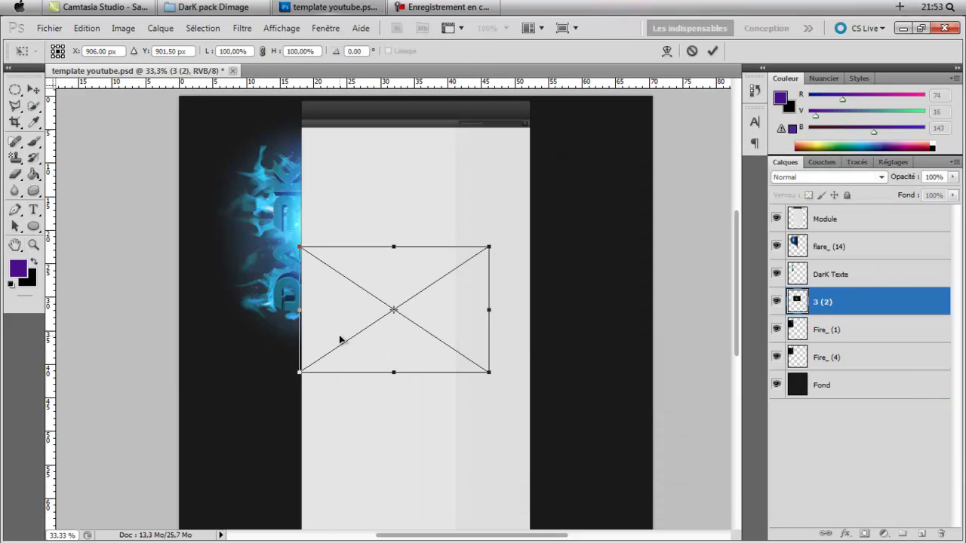
left_click(13, 247)
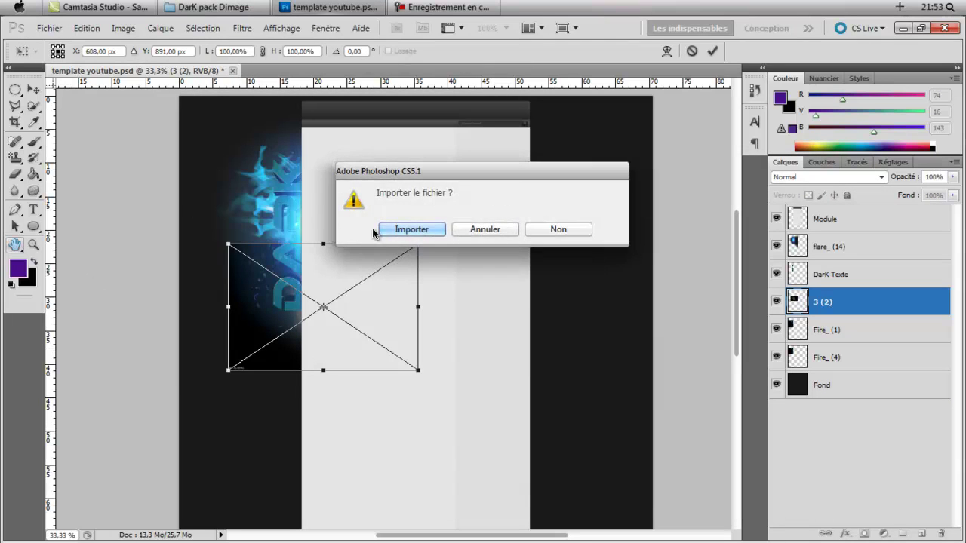
left_click(392, 290)
right_click(840, 312)
left_click(745, 316)
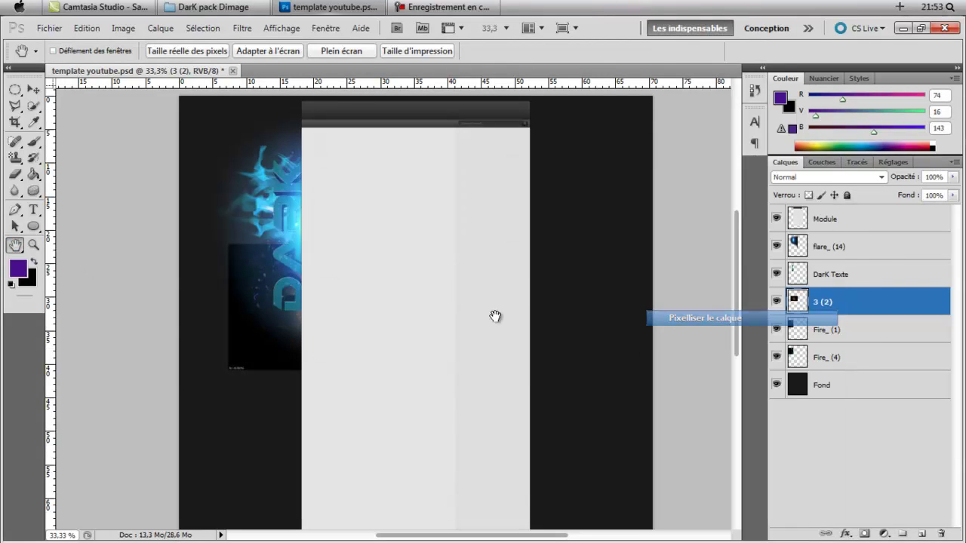
- Set the 3 (2) layer's blend mode to Superposition and erase the small watermark text below the DarK text
left_click(827, 176)
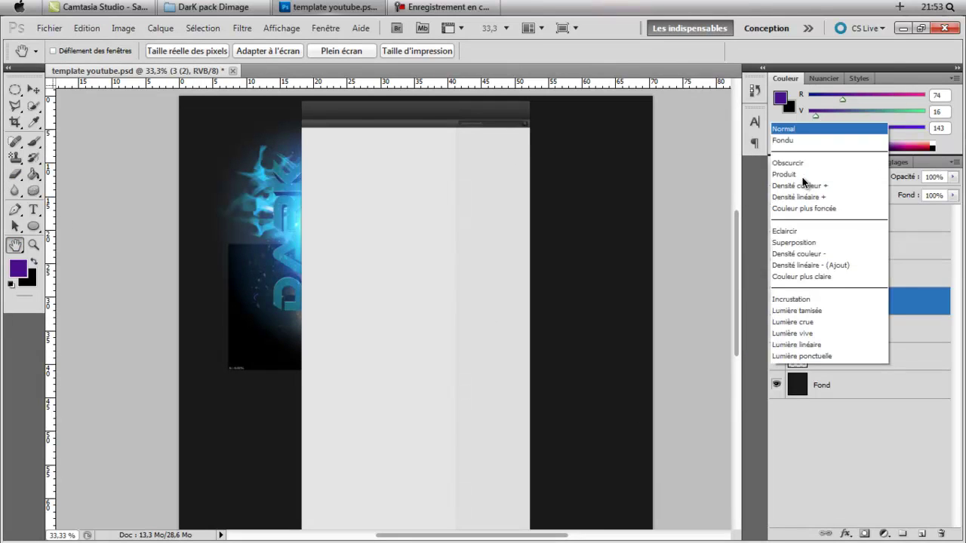
left_click(826, 120)
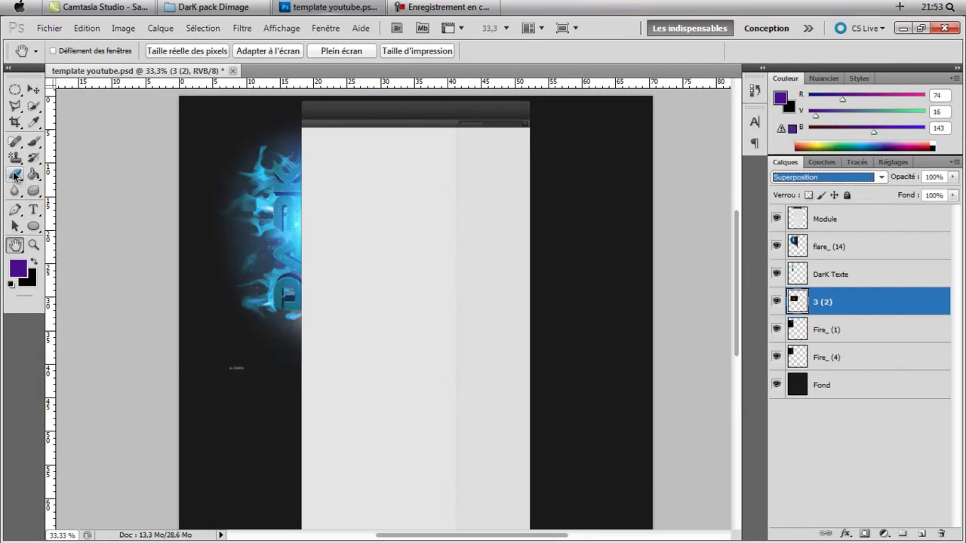
left_click(15, 176)
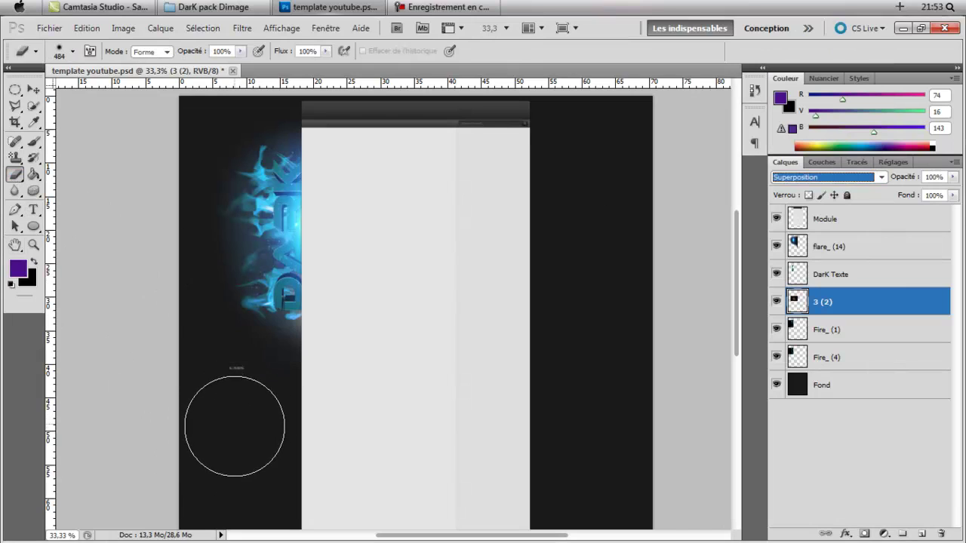
left_click_drag(227, 425, 235, 421)
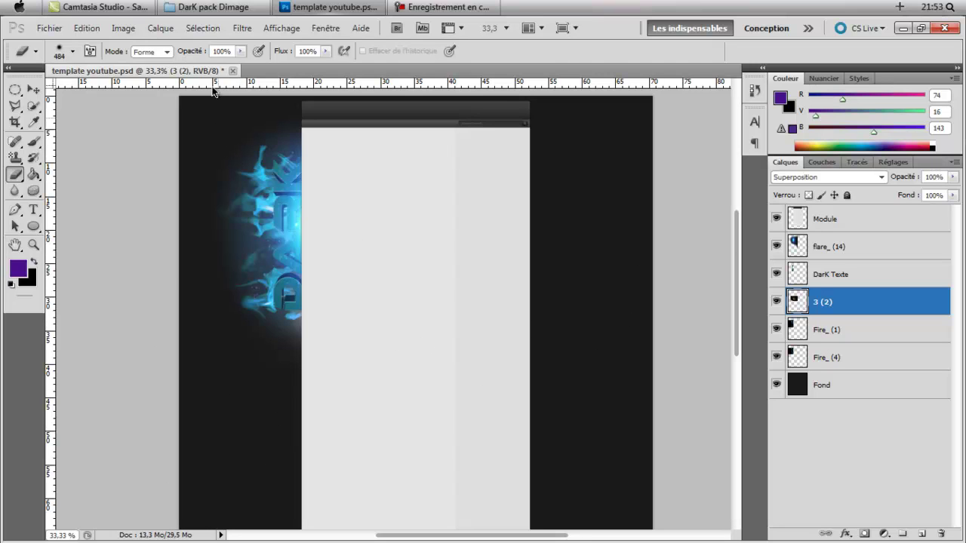
- Shift the 3 (2) layer's hue with Hue/Saturation to turn its yellow glow blue
left_click(114, 31)
mouse_move(150, 61)
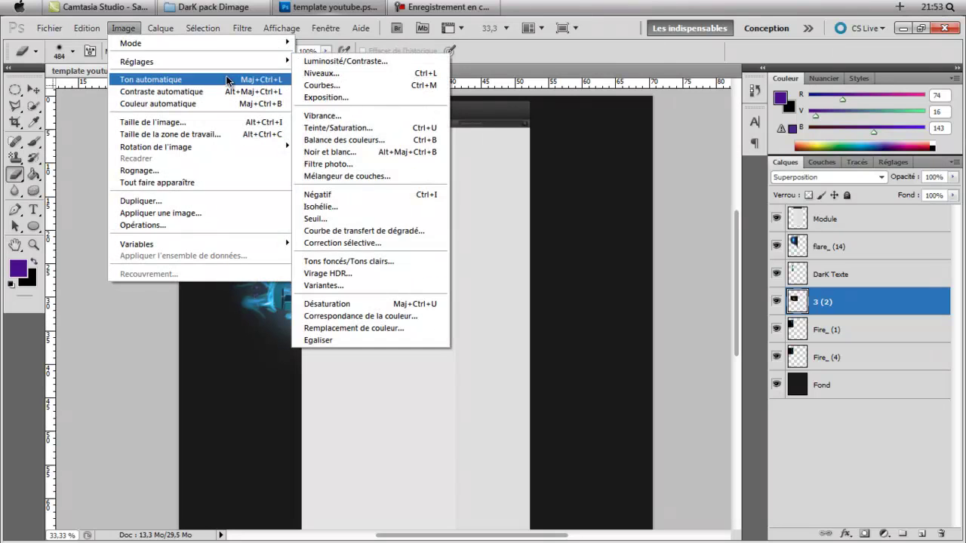
left_click(354, 129)
left_click_drag(717, 231, 647, 227)
left_click(867, 162)
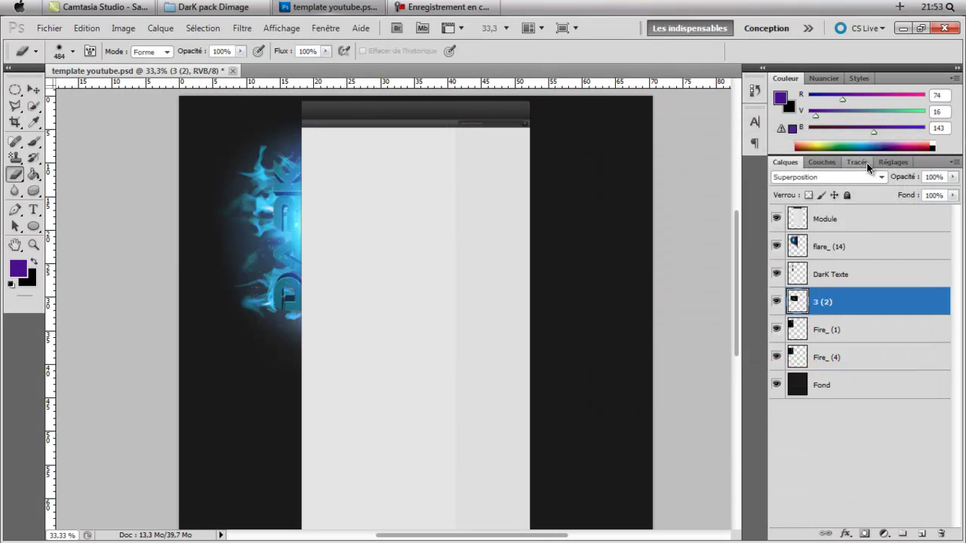
- Move the 3 (2) layer with Free Transform to X 508.00 px, Y 907.00 px and apply the transformation
key("ctrl+t")
left_click_drag(360, 282, 329, 303)
left_click(33, 245)
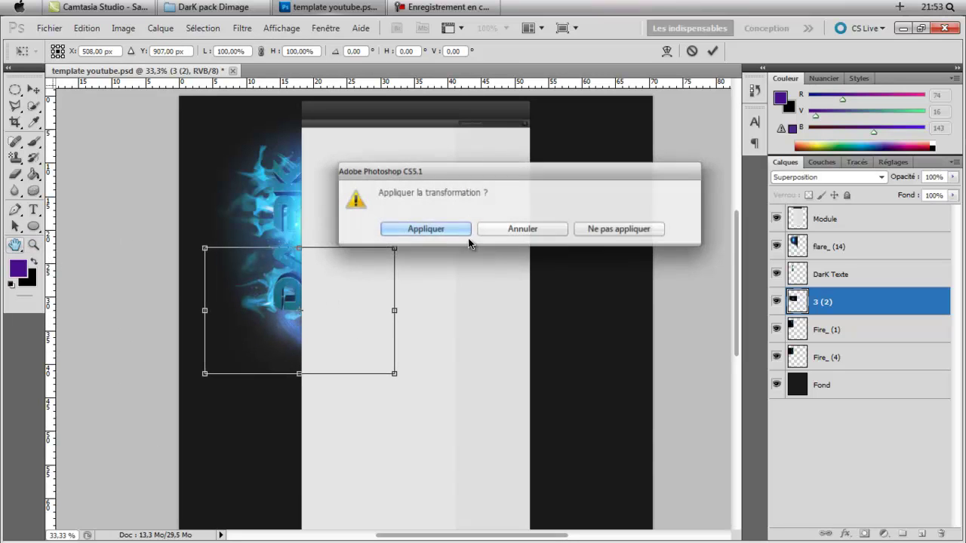
key("Return")
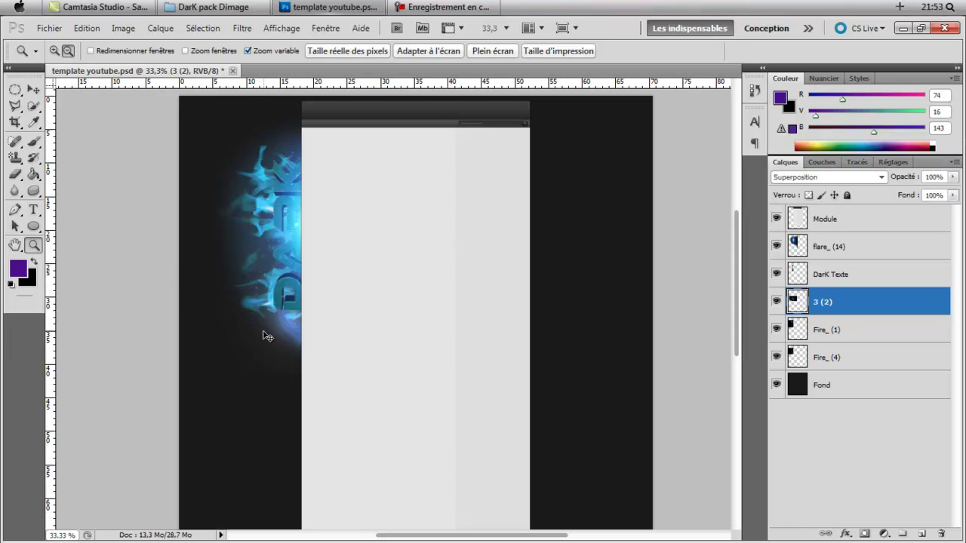
- Examine up close how the blue glow blends with the flames around the D of the DarK text
left_click(266, 336)
left_click(266, 336)
left_click(265, 334)
left_click(15, 245)
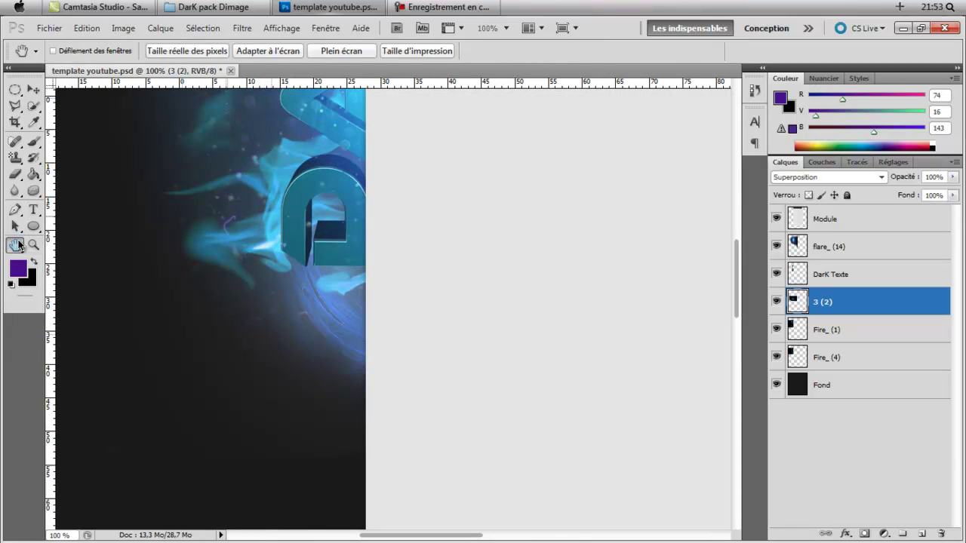
left_click_drag(137, 213, 54, 251)
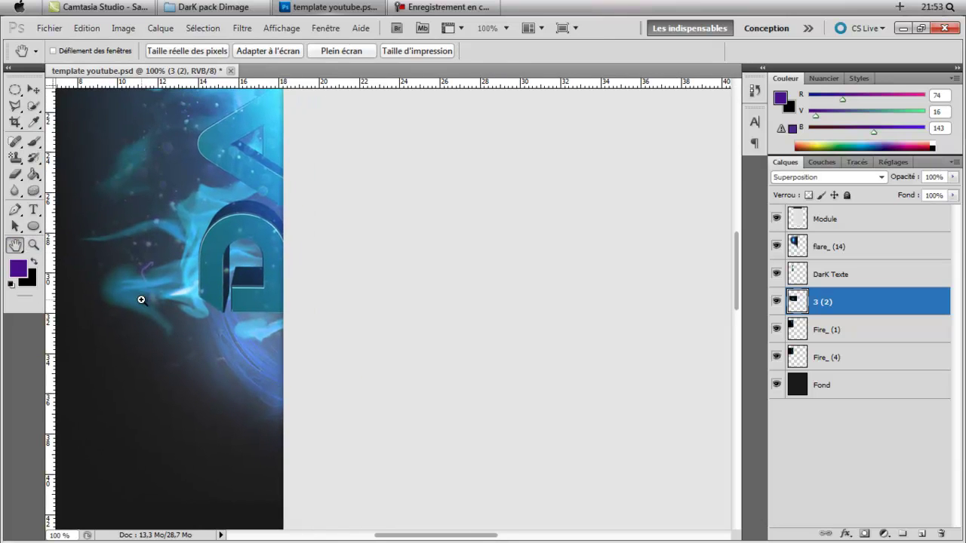
left_click(179, 313, "alt")
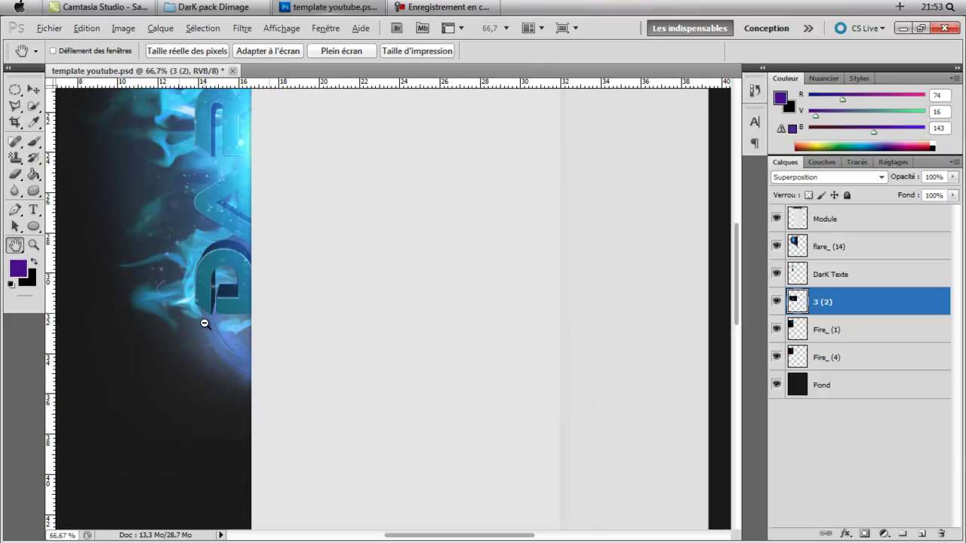
left_click(204, 323, "alt")
- Duplicate the 3 (2) layer and flip the copy vertically to a height of -100.38%, centred at X 508.00 px, Y 553.50 px
right_click(825, 305)
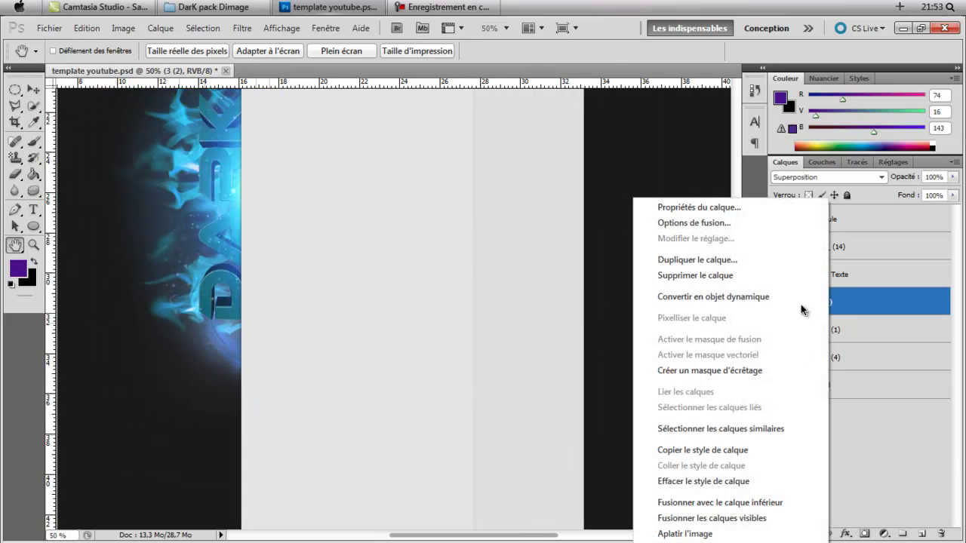
left_click(724, 259)
left_click(602, 164)
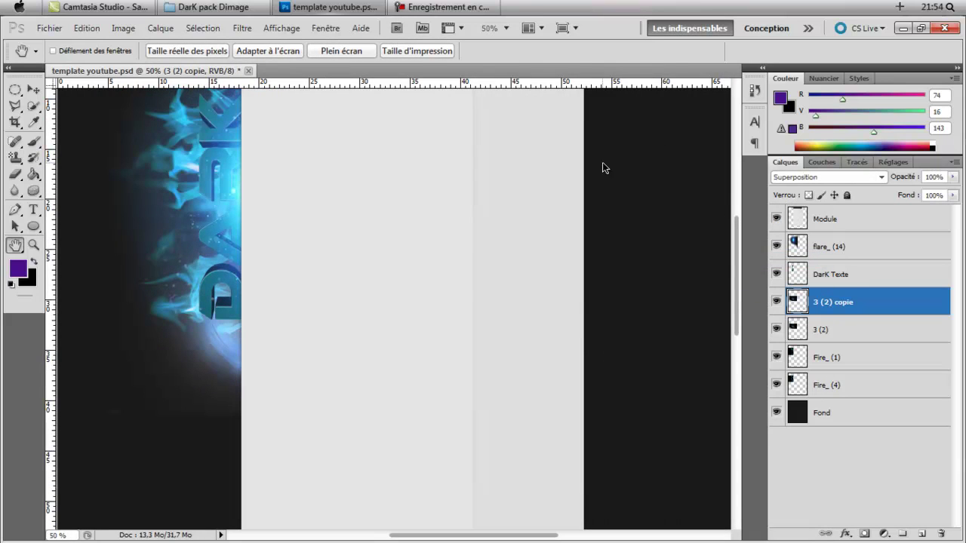
key("ctrl+t")
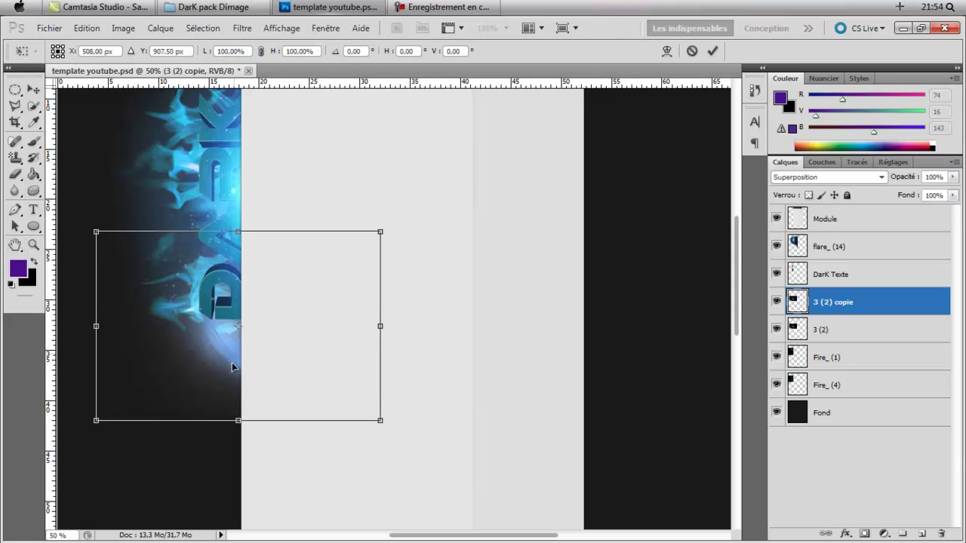
left_click_drag(232, 362, 232, 425)
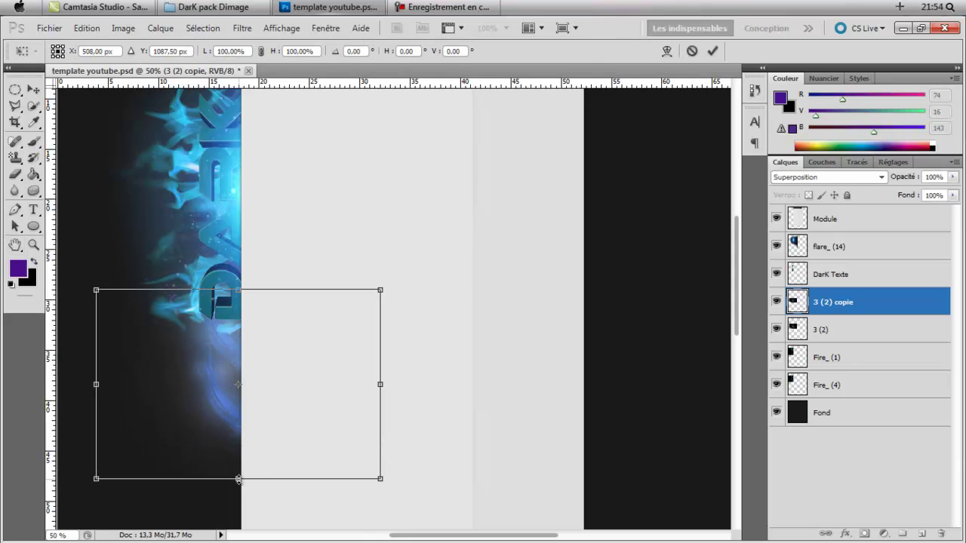
left_click_drag(239, 479, 265, 100)
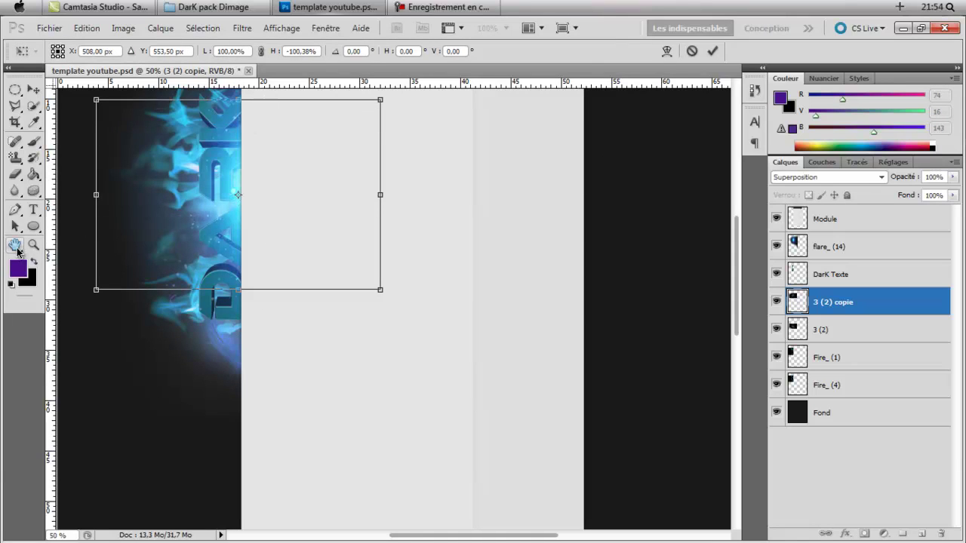
left_click(16, 245)
left_click(389, 230)
- Move the flipped 3 (2) copy to X 474.00 px, Y 357.00 px behind the DarK text's K and apply the transformation
left_click_drag(365, 327, 403, 354)
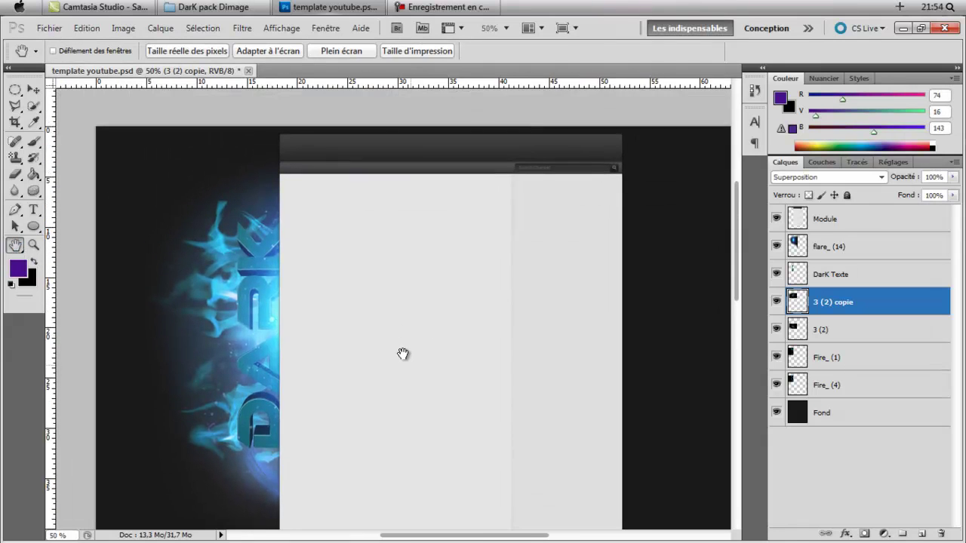
key("ctrl+t")
left_click_drag(262, 408, 301, 316)
left_click(15, 244)
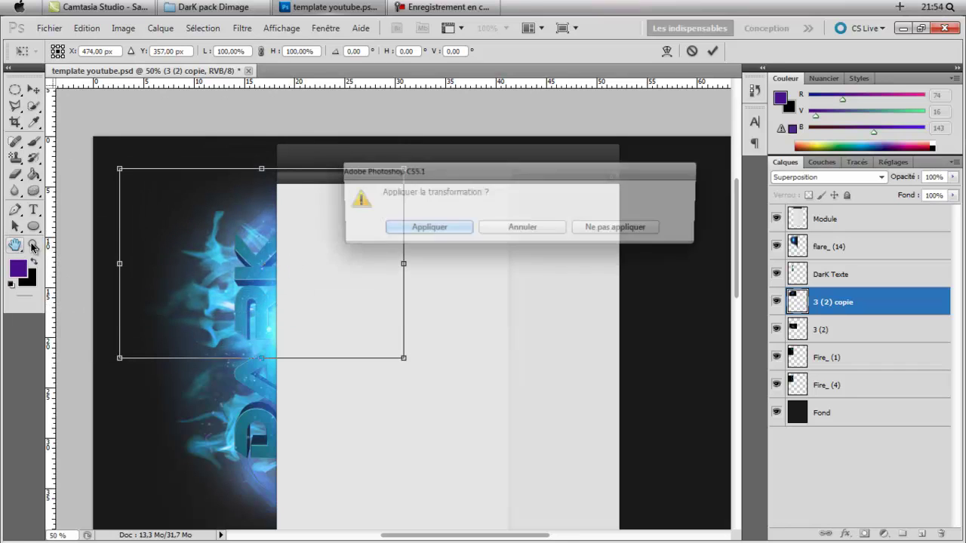
left_click(411, 229)
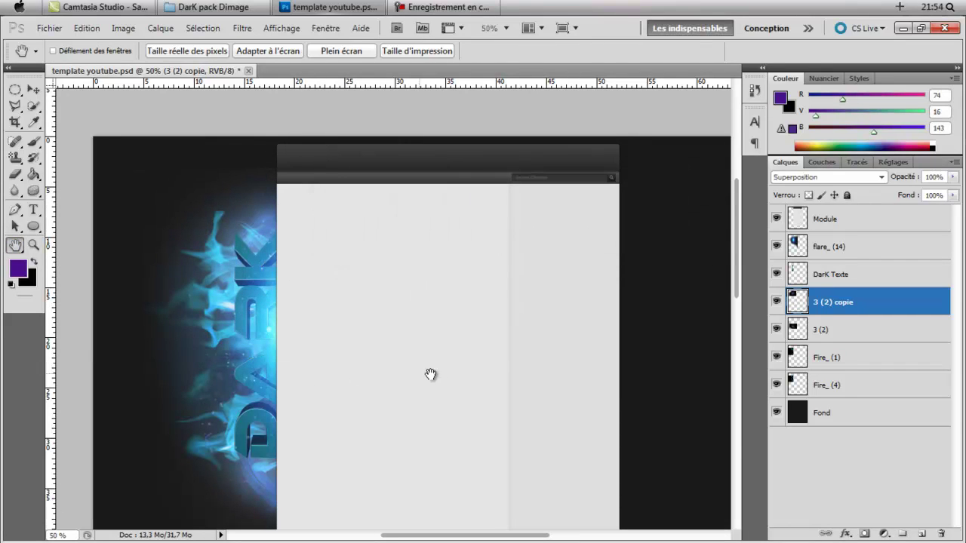
- Place image 1 from the DarK pack Dimage folder behind the DarK text at X 459.50 px, Y 605.50 px
left_click(244, 7)
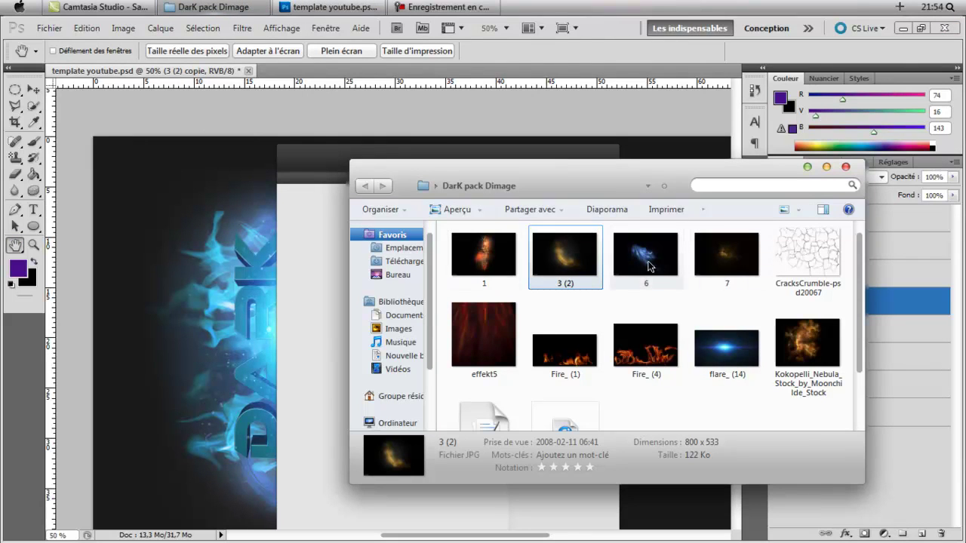
left_click_drag(483, 254, 182, 309)
left_click_drag(327, 352, 257, 378)
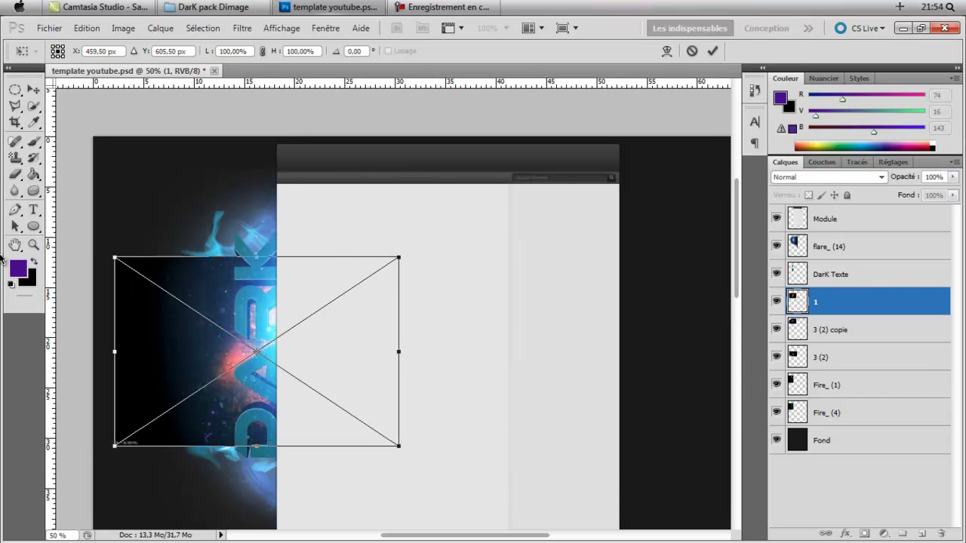
left_click(16, 245)
left_click(416, 227)
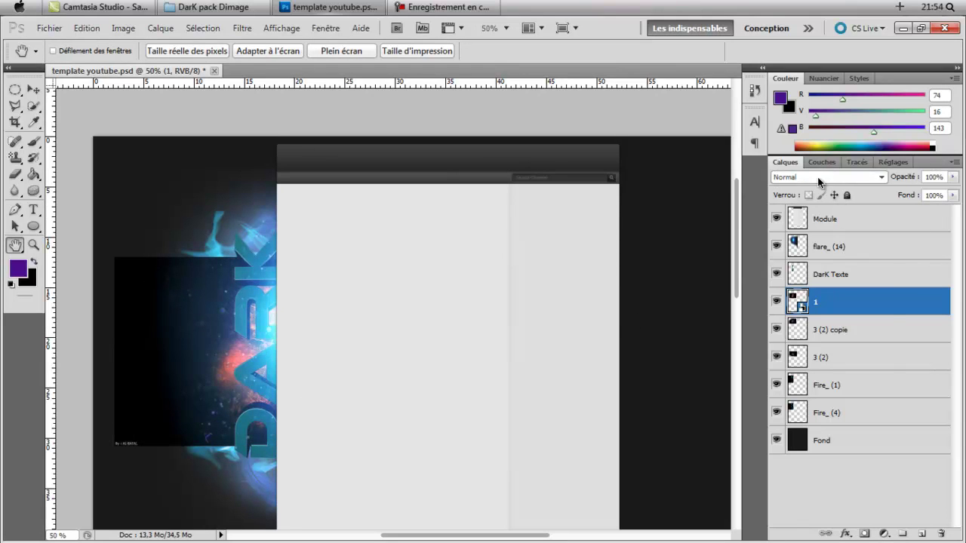
- Set layer 1's blend mode to Superposition, rasterize it and erase the small signature near its lower edge
left_click(820, 177)
left_click(823, 128)
right_click(827, 313)
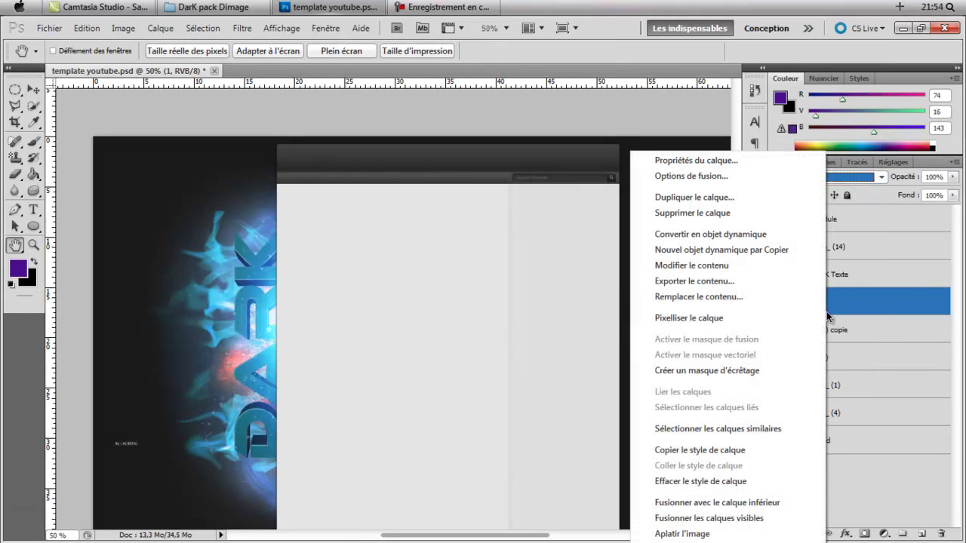
left_click(641, 318)
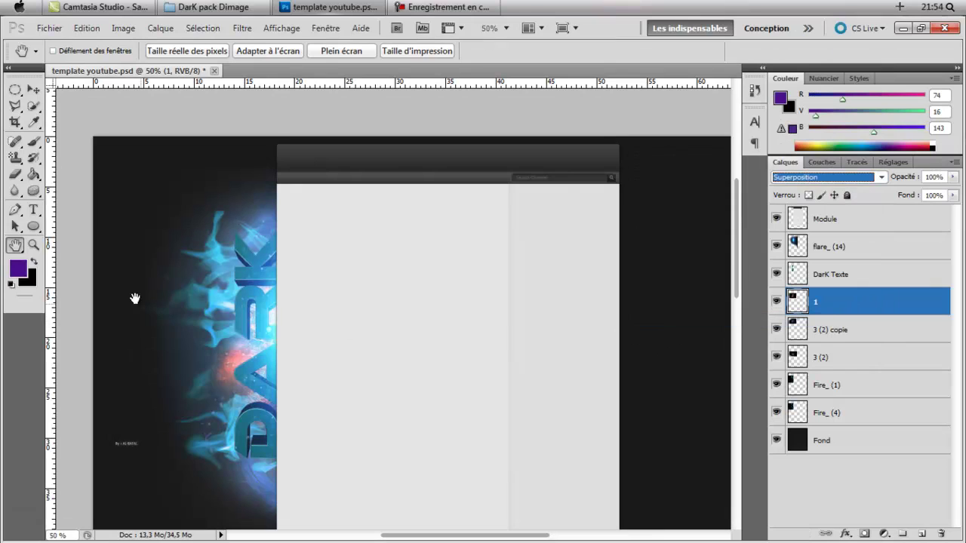
left_click(15, 176)
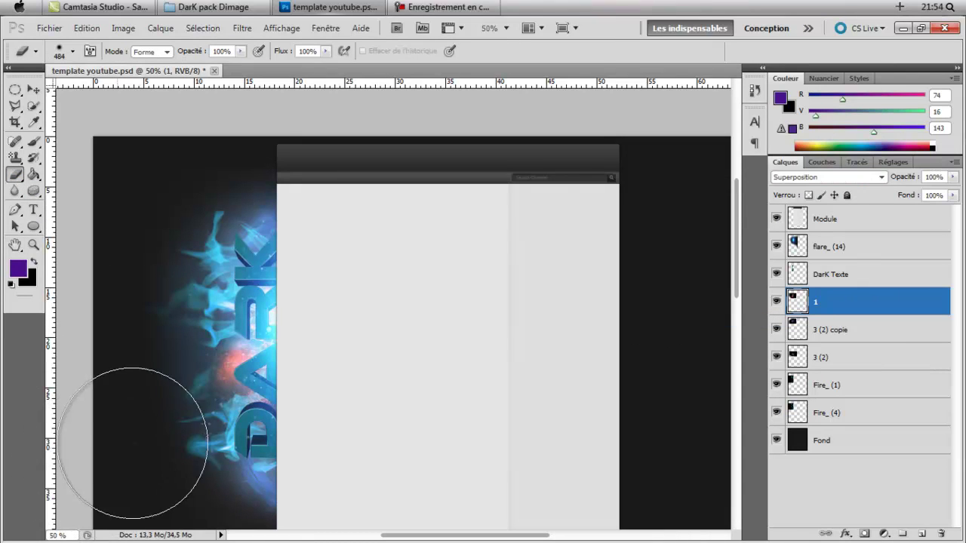
mouse_move(132, 443)
left_mouse_down()
mouse_move(165, 410)
mouse_move(166, 434)
left_mouse_up()
- Scale layer 1 to 146.75% by 207.32%, rotate it -3.81°, centre it at X 450.54 px, Y 624.50 px and apply
key("ctrl+t")
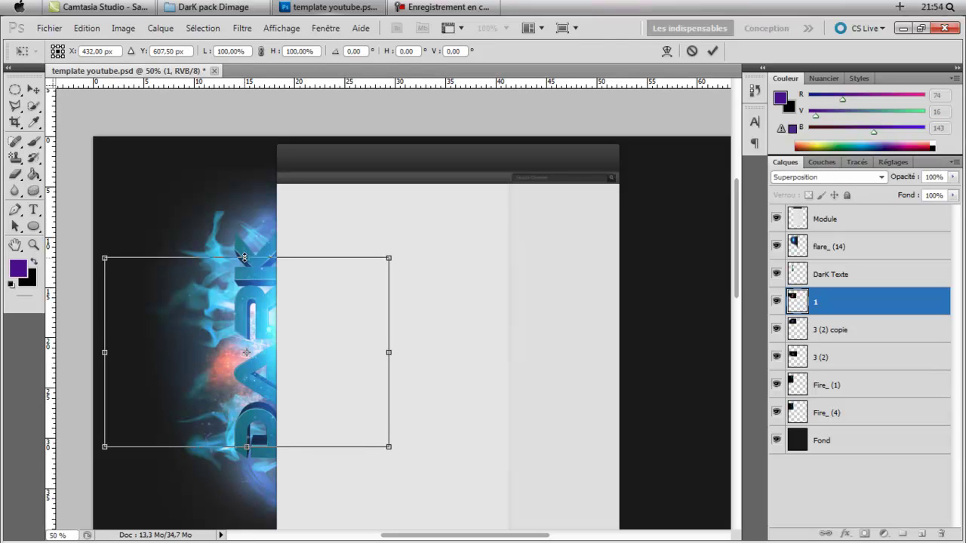
left_click_drag(245, 257, 247, 161)
left_click_drag(246, 446, 247, 534)
mouse_move(104, 341)
left_mouse_down()
mouse_move(10, 341)
mouse_move(110, 345)
mouse_move(101, 352)
left_mouse_up()
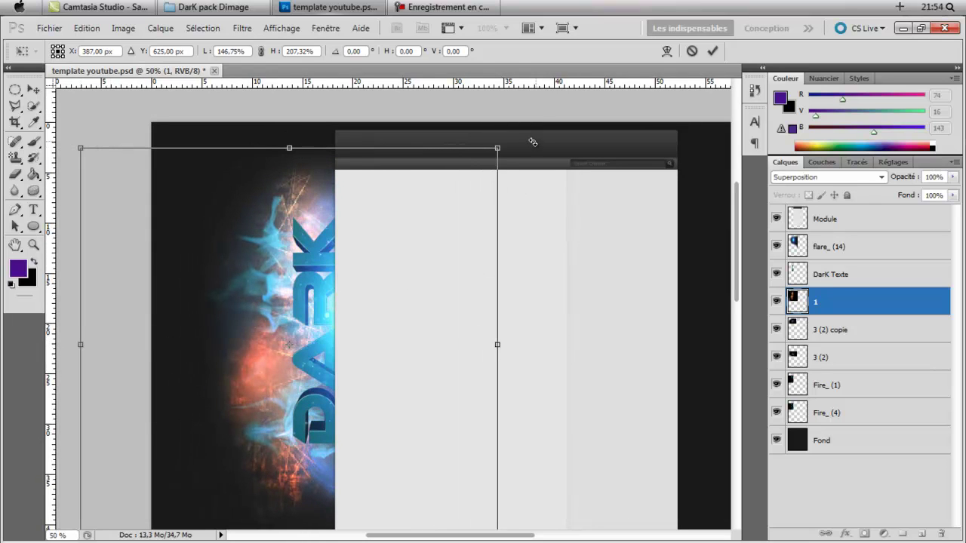
left_click_drag(533, 142, 521, 123)
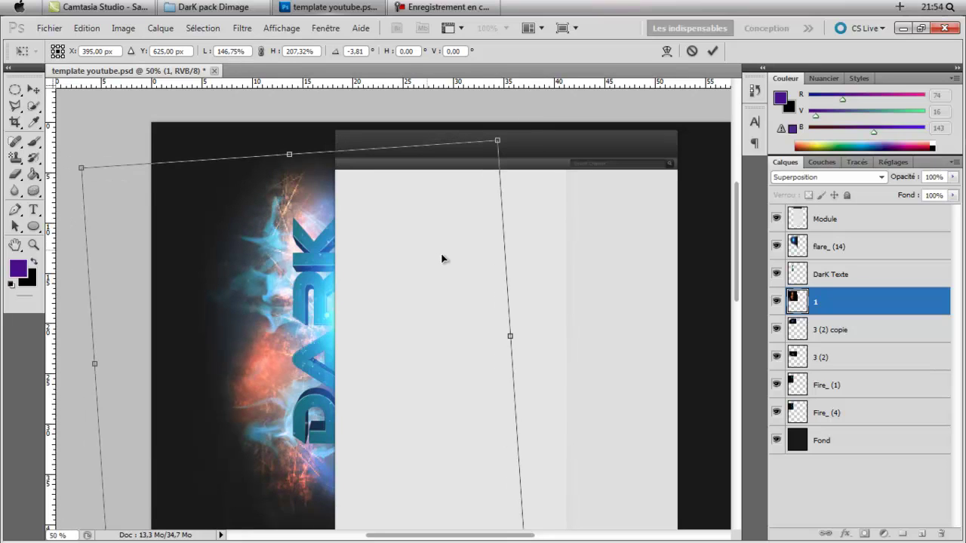
left_click_drag(442, 254, 448, 245)
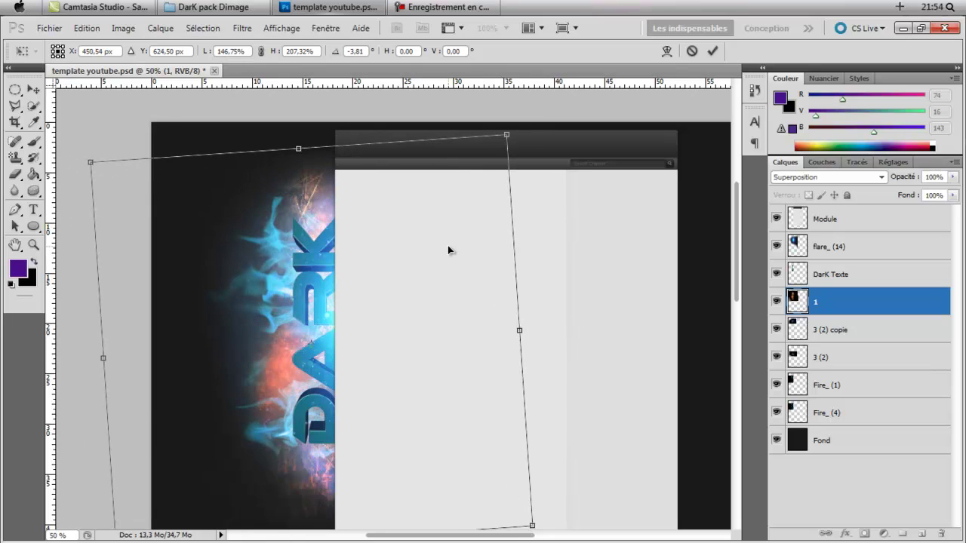
key("h")
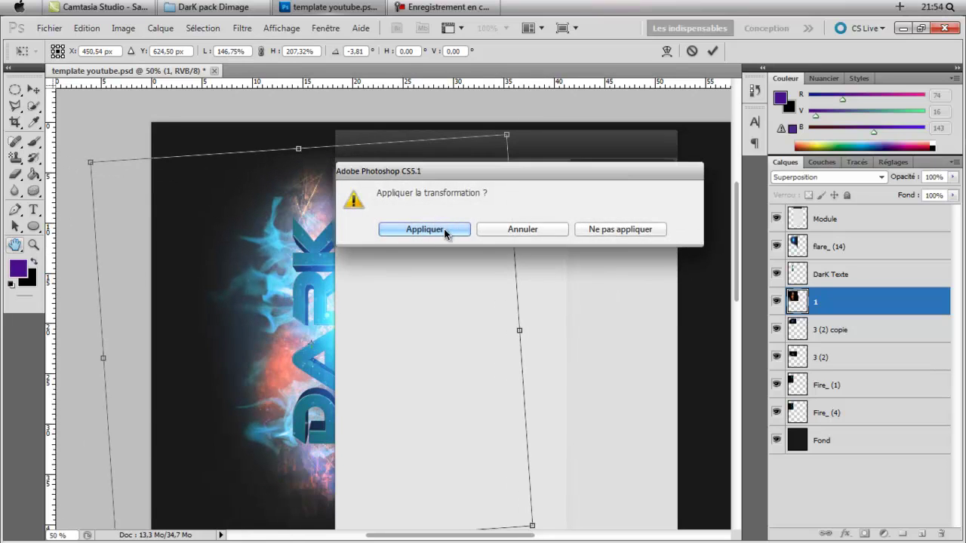
left_click(443, 229)
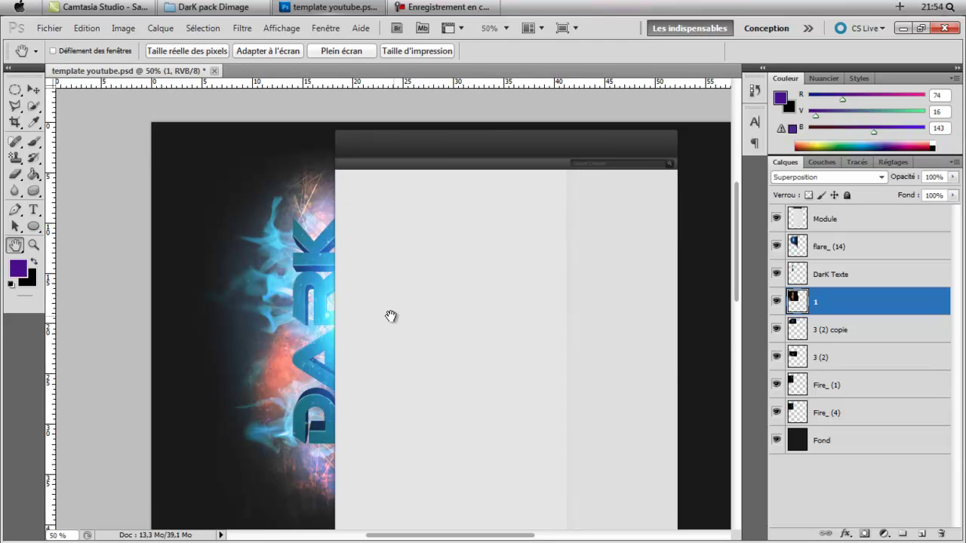
- Recolour layer 1 with Hue/Saturation using a hue of -180, keeping it directly beneath the DarK Texte layer
left_click(134, 33)
mouse_move(156, 64)
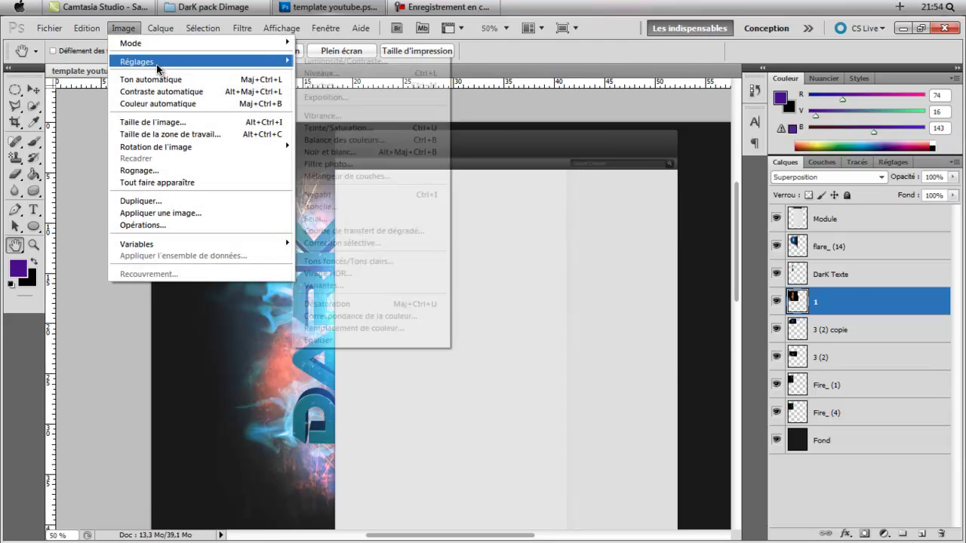
left_click(393, 128)
left_click_drag(677, 231, 601, 232)
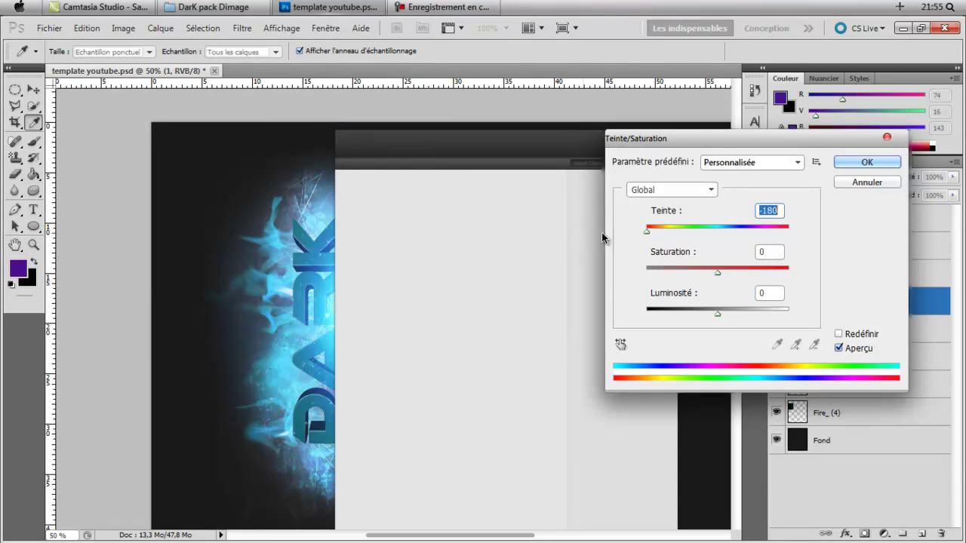
left_click(885, 161)
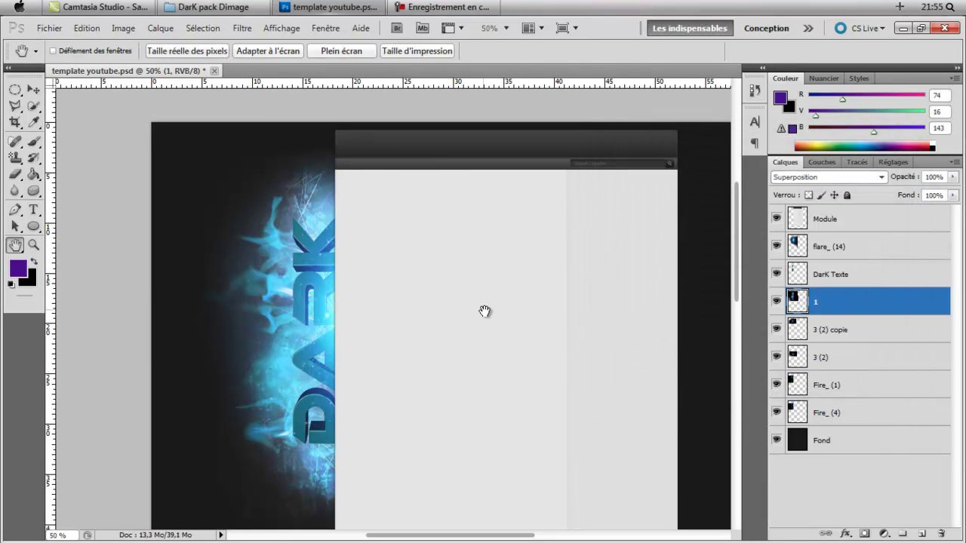
left_click_drag(817, 326, 837, 339)
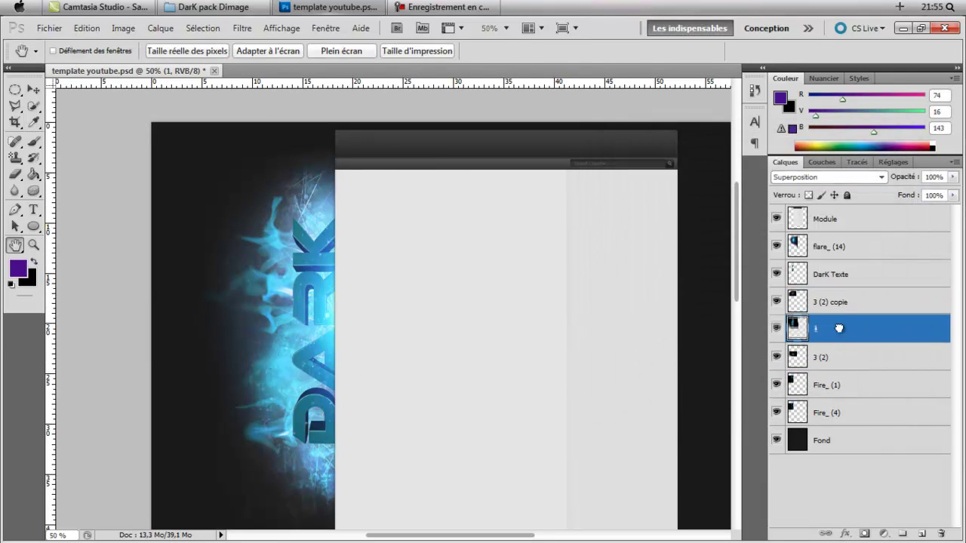
left_click(858, 296)
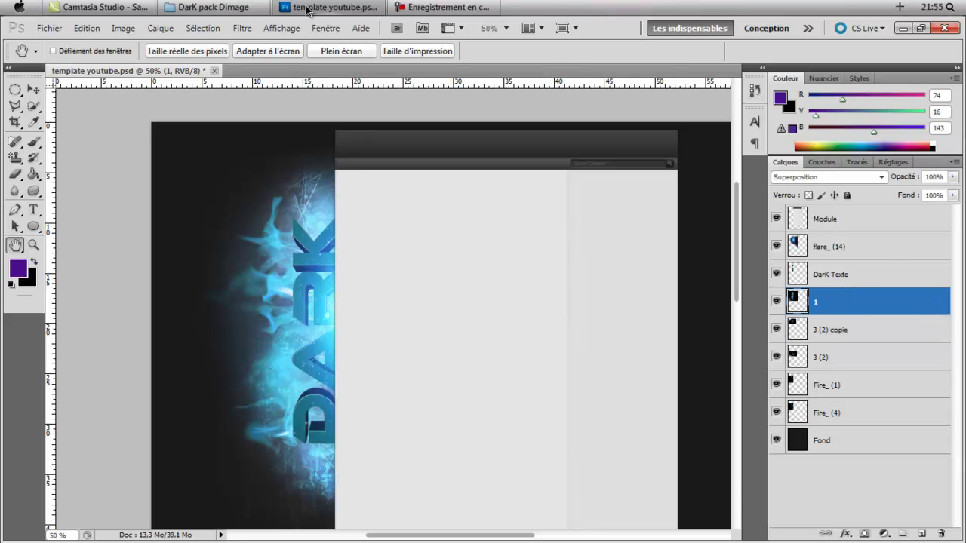
- Place image 6 from the DarK pack Dimage folder over the DarK text at X 524.00 px, Y 561.50 px
left_click(216, 7)
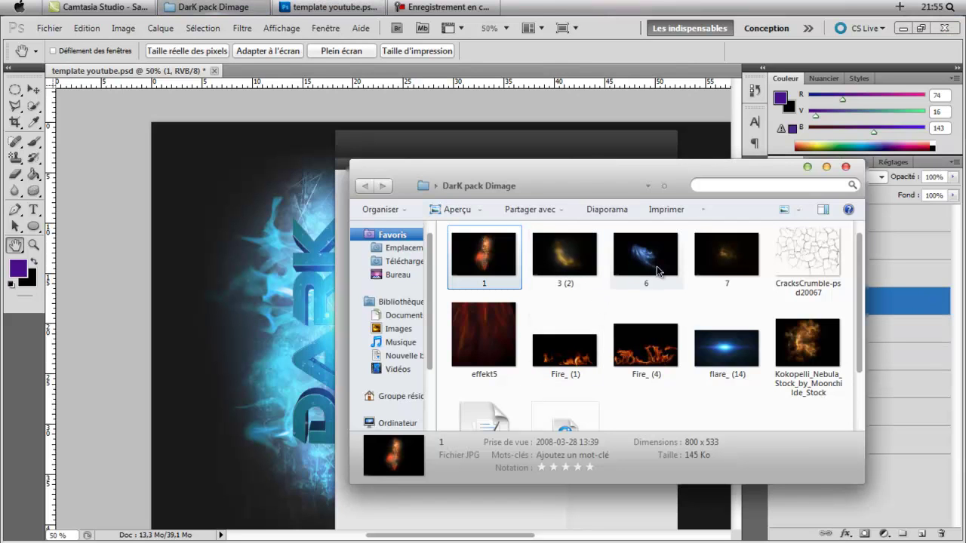
left_click_drag(647, 258, 258, 284)
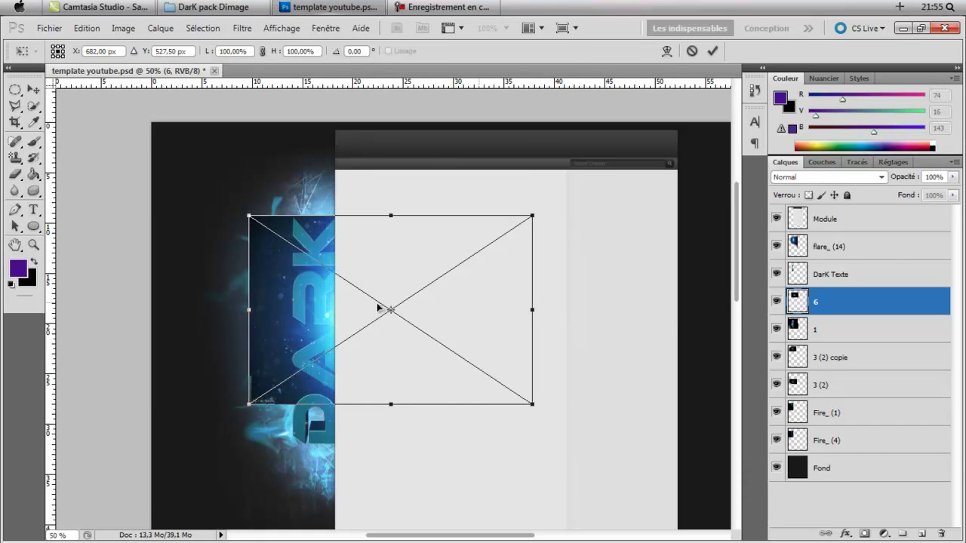
left_click_drag(381, 309, 323, 306)
left_click(13, 247)
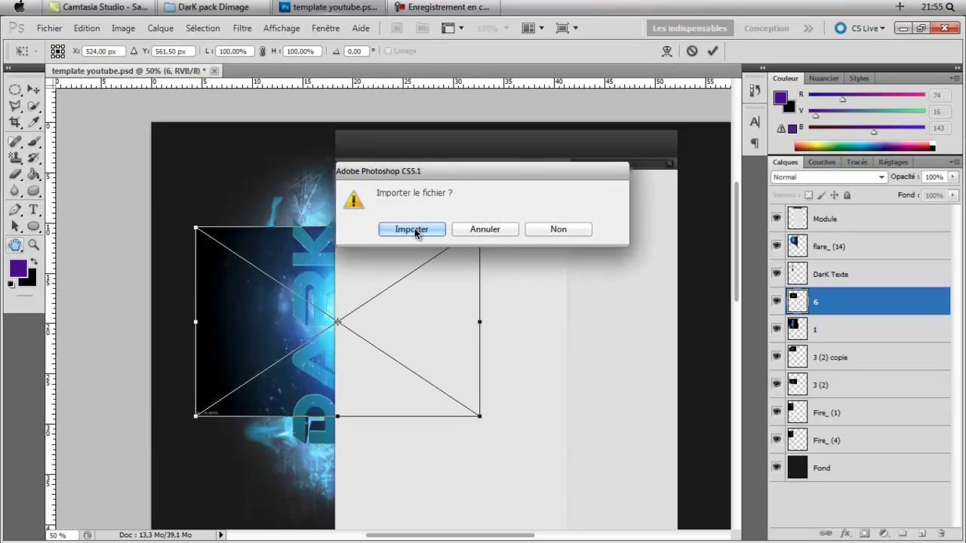
left_click(392, 229)
- Rasterize layer 6, set its blend mode to Superposition and erase the small signature near its lower edge
right_click(834, 304)
left_click(815, 318)
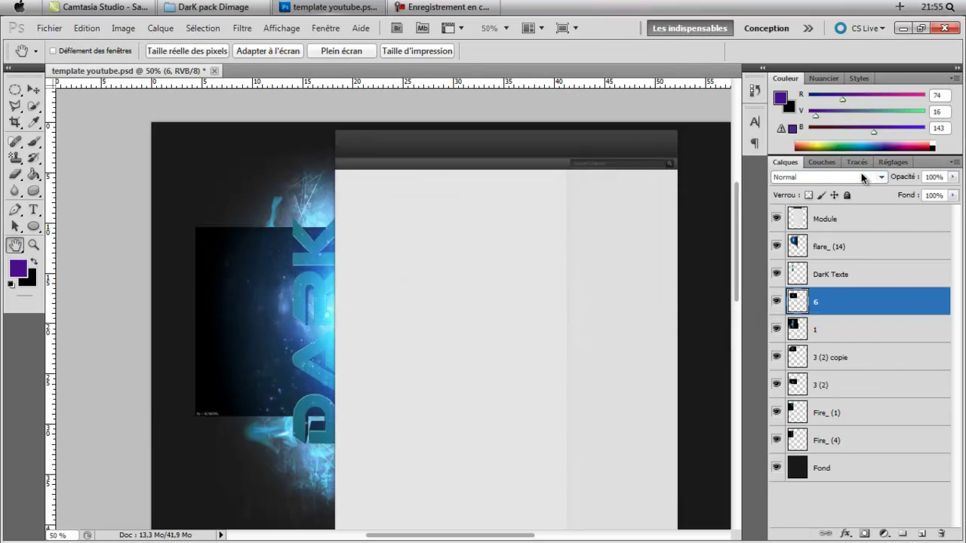
left_click(866, 178)
left_click(807, 118)
left_click(14, 175)
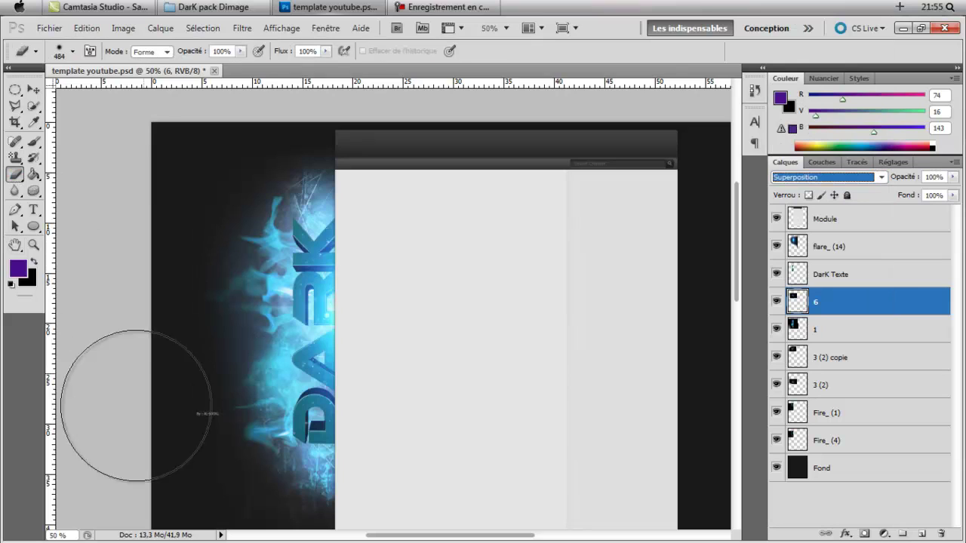
left_click(160, 414)
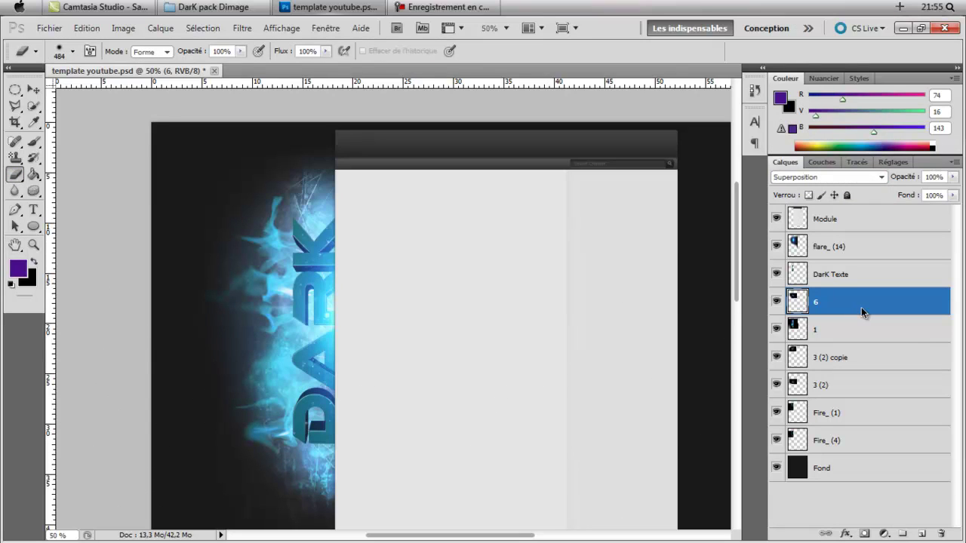
- Move layer 6 above the DarK Texte layer and rotate it about 86° with Free Transform
left_click_drag(849, 301, 846, 264)
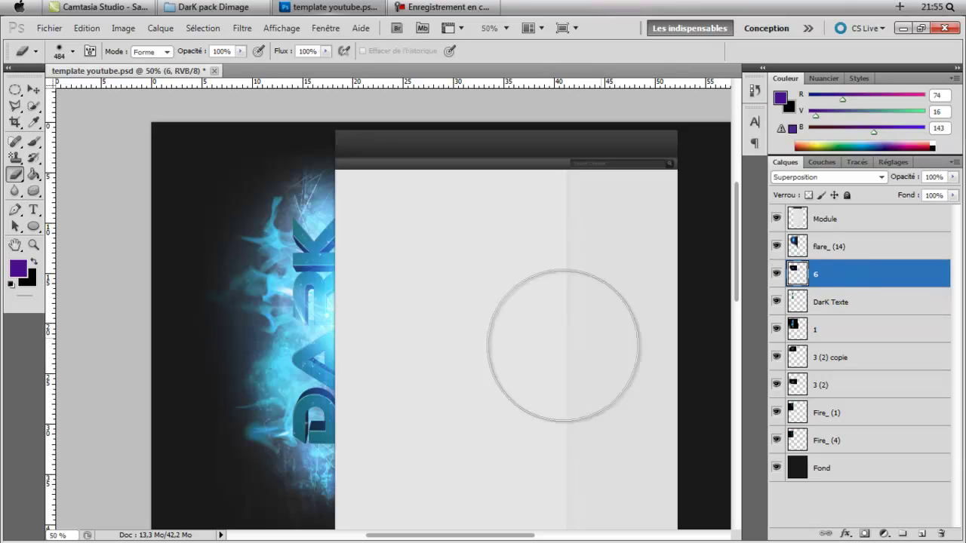
key("ctrl+t")
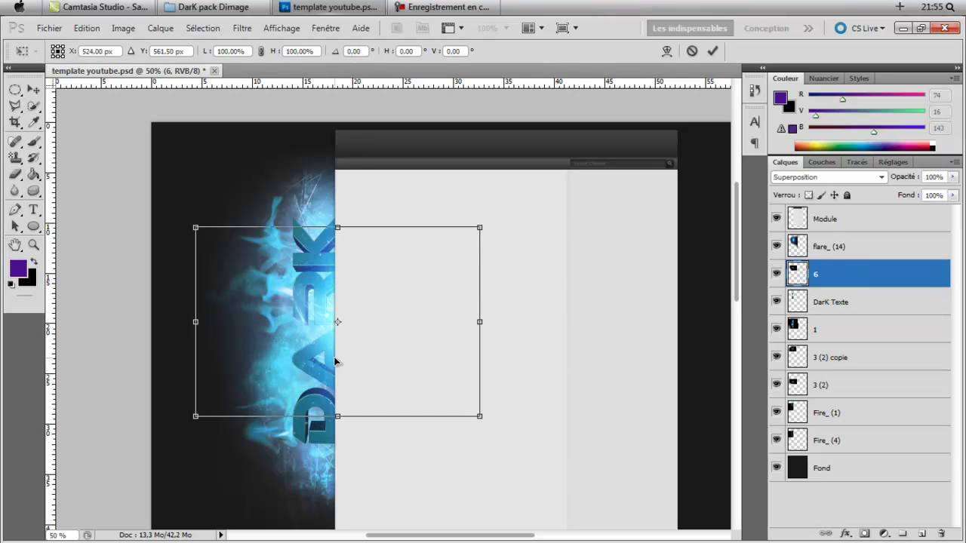
left_click_drag(338, 362, 239, 258)
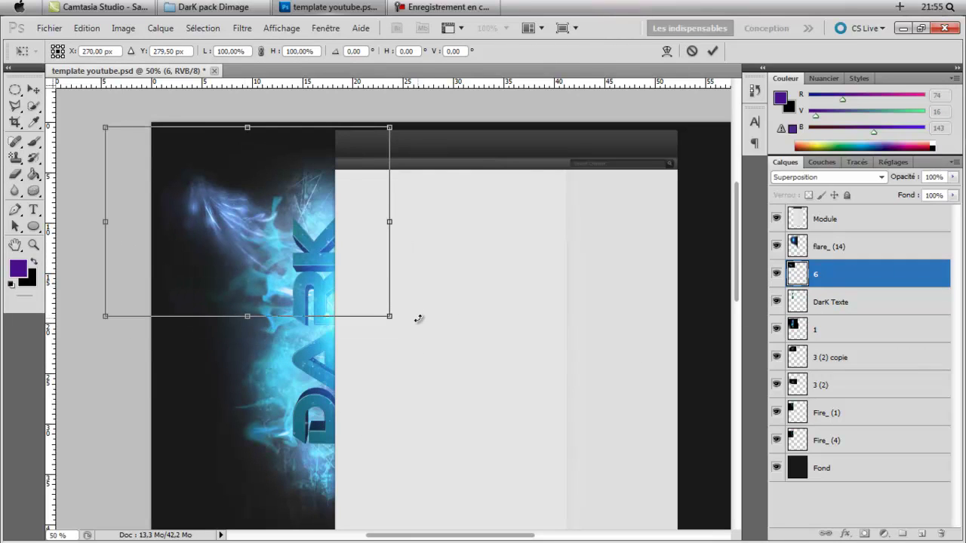
left_click_drag(416, 319, 156, 394)
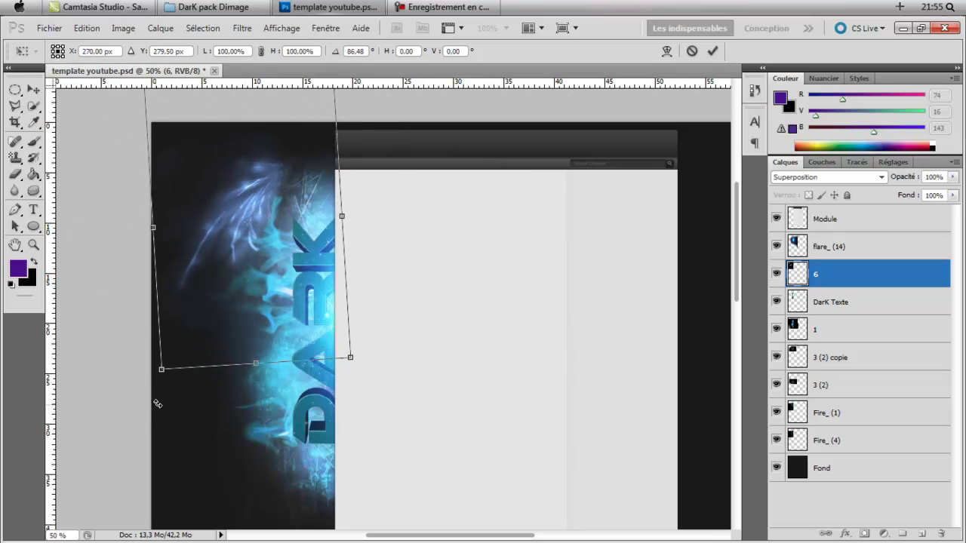
- Position layer 6 over the K at X 429.76 px, Y 337.50 px with a rotation of 83.80° and apply the transformation
left_click_drag(286, 210, 212, 226)
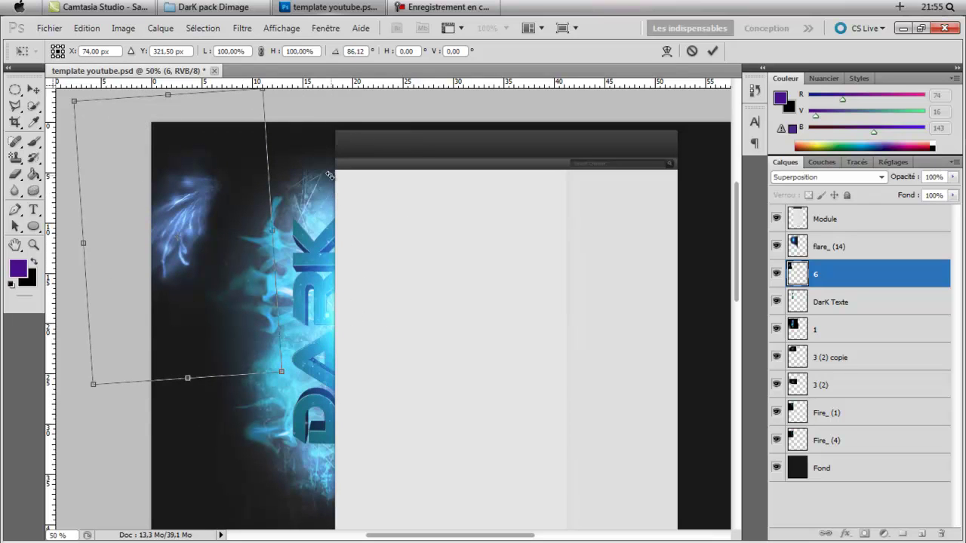
left_click_drag(236, 278, 367, 269)
left_click_drag(122, 387, 129, 395)
mouse_move(283, 305)
left_mouse_down()
mouse_move(276, 317)
mouse_move(276, 302)
mouse_move(280, 317)
mouse_move(247, 310)
mouse_move(260, 324)
mouse_move(282, 302)
left_mouse_up()
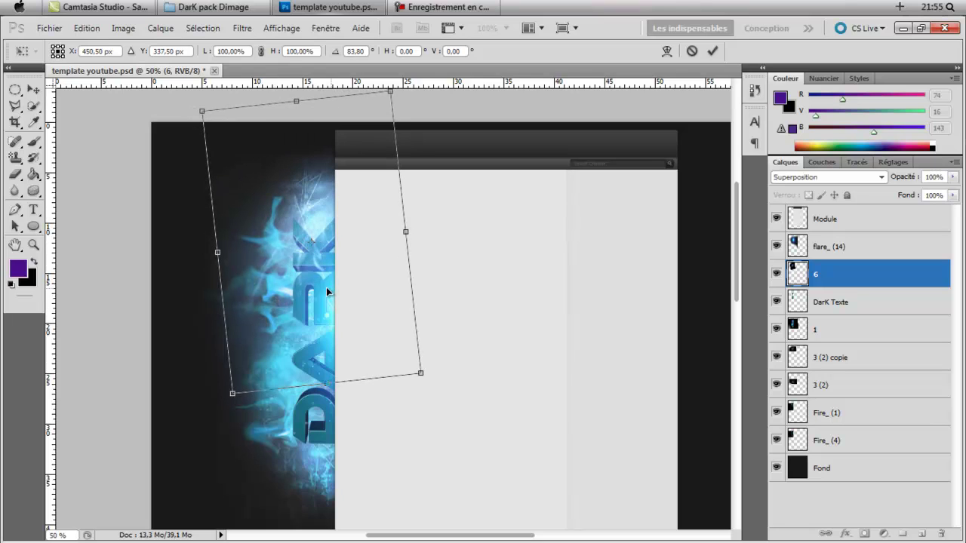
key("ctrl+z")
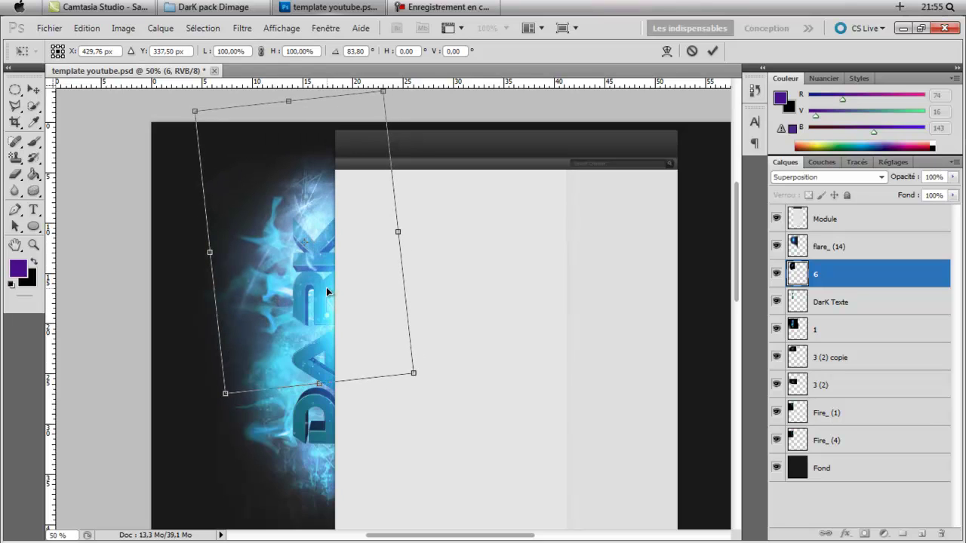
left_click(15, 244)
left_click(379, 224)
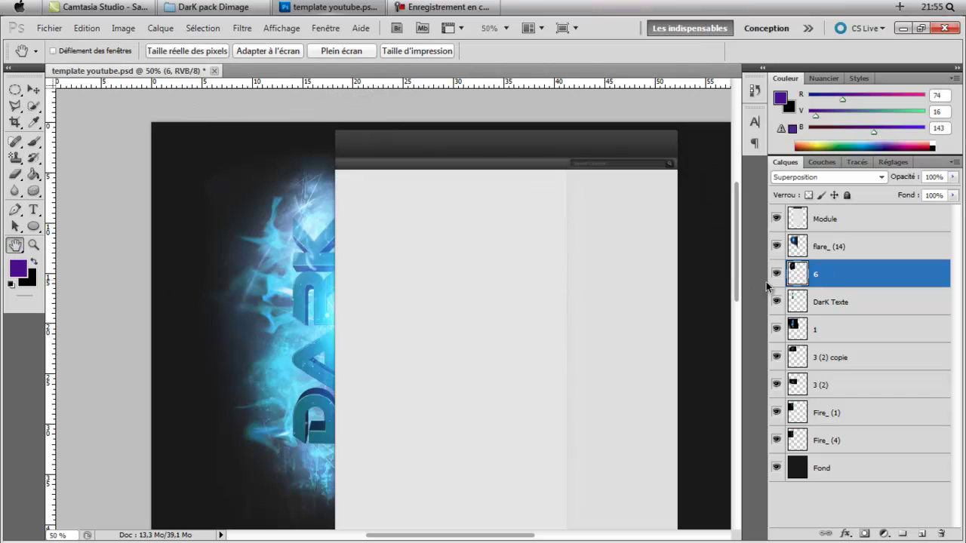
- Duplicate layer 6 and flip the copy vertically with Free Transform to a height of about -96.72%
right_click(821, 273)
left_click(809, 260)
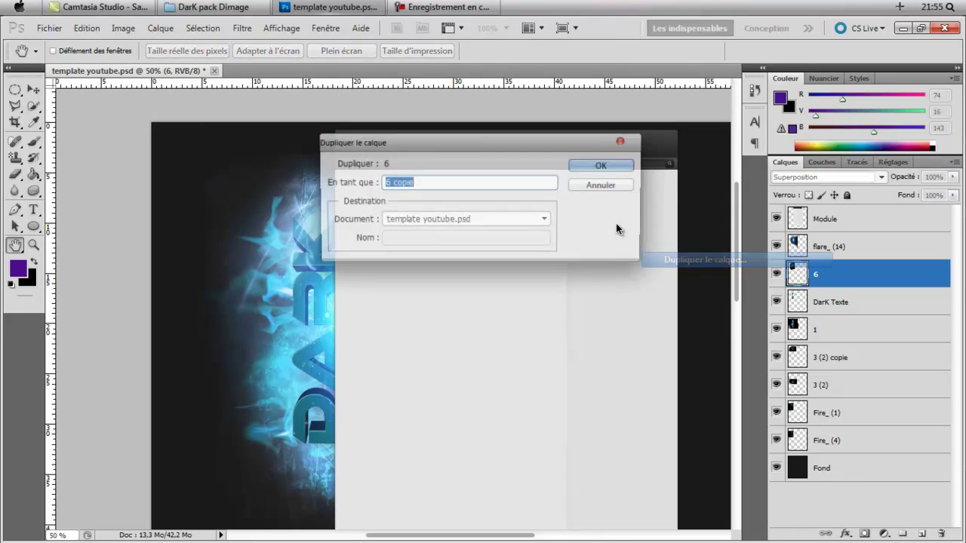
left_click(608, 168)
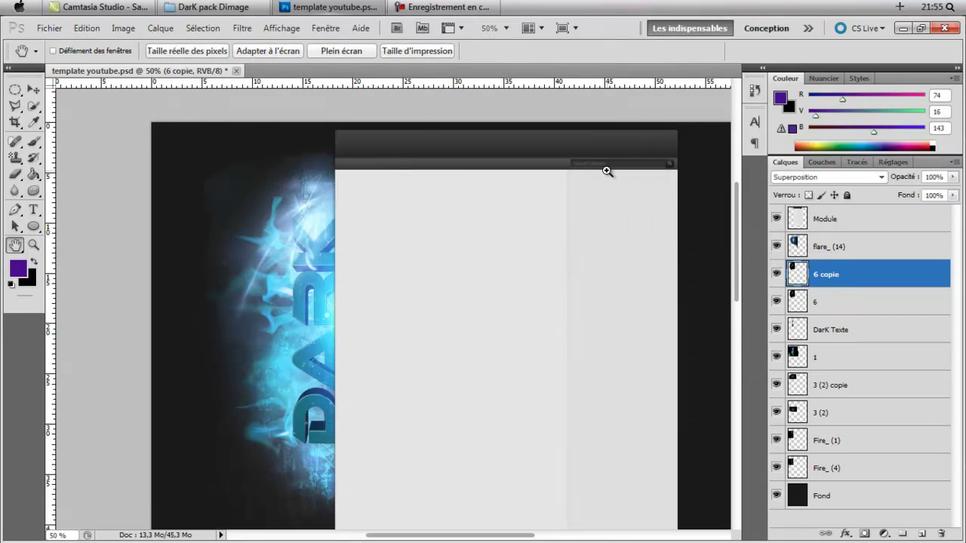
key("ctrl+t")
left_click_drag(312, 119, 353, 367)
left_click_drag(404, 386, 408, 466)
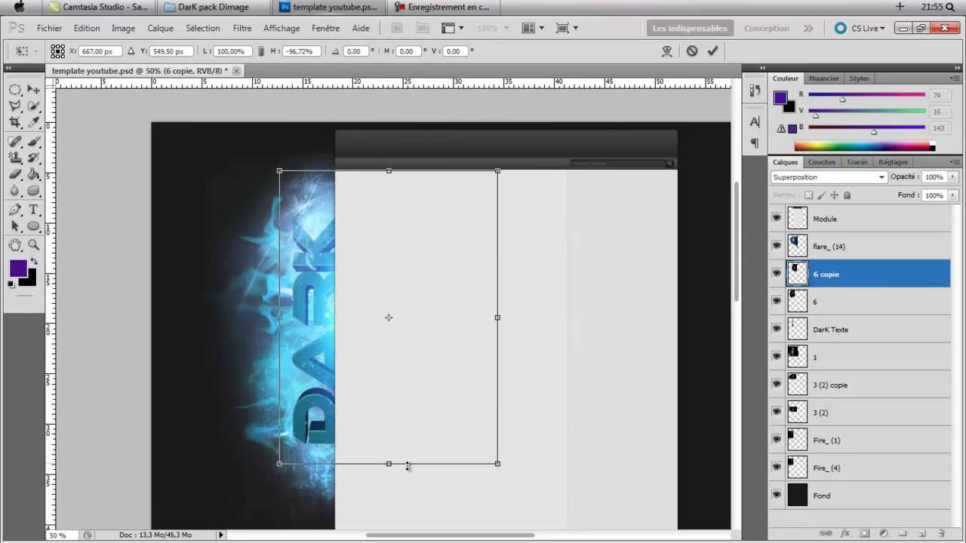
- Stretch the copy of layer 6 to -106.10% height, position it over the D at X 459.50 px, Y 879.50 px, rotated 178.00°, and apply
left_click_drag(430, 351, 266, 360)
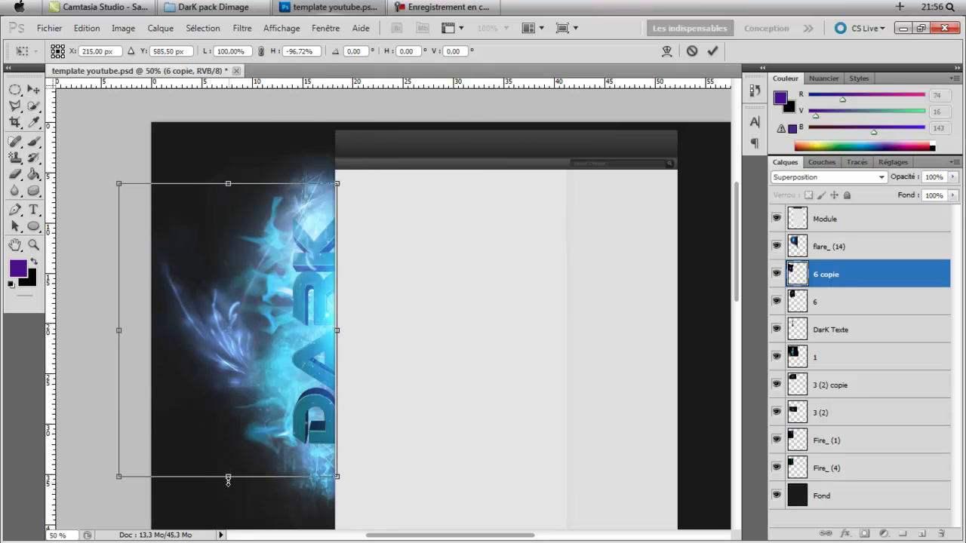
left_click_drag(229, 475, 231, 513)
left_click_drag(286, 433, 379, 512)
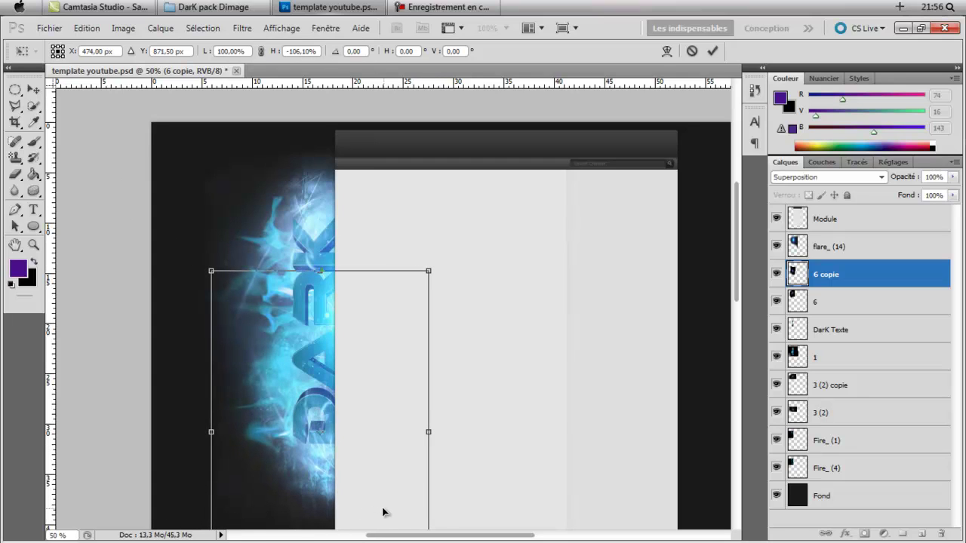
left_click_drag(267, 350, 271, 367)
left_click_drag(183, 255, 173, 257)
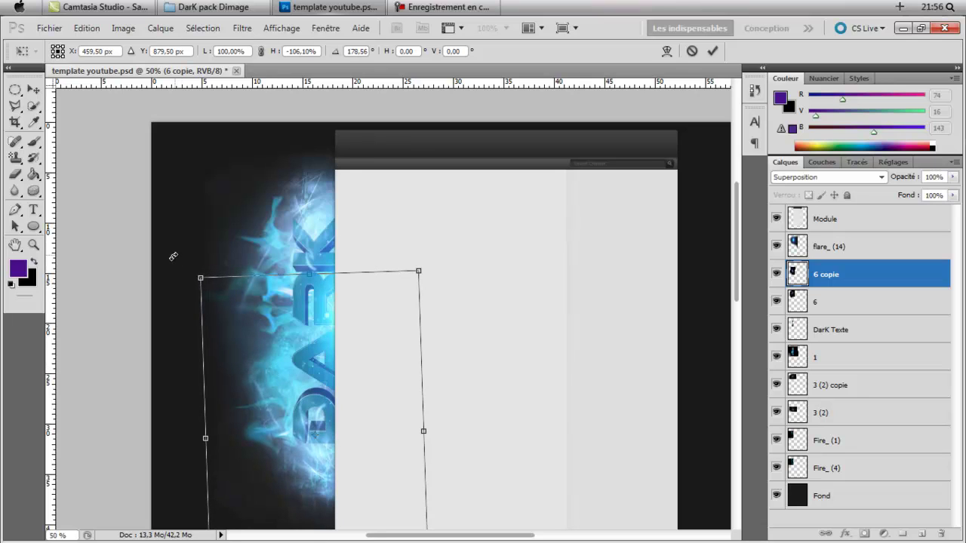
key("h")
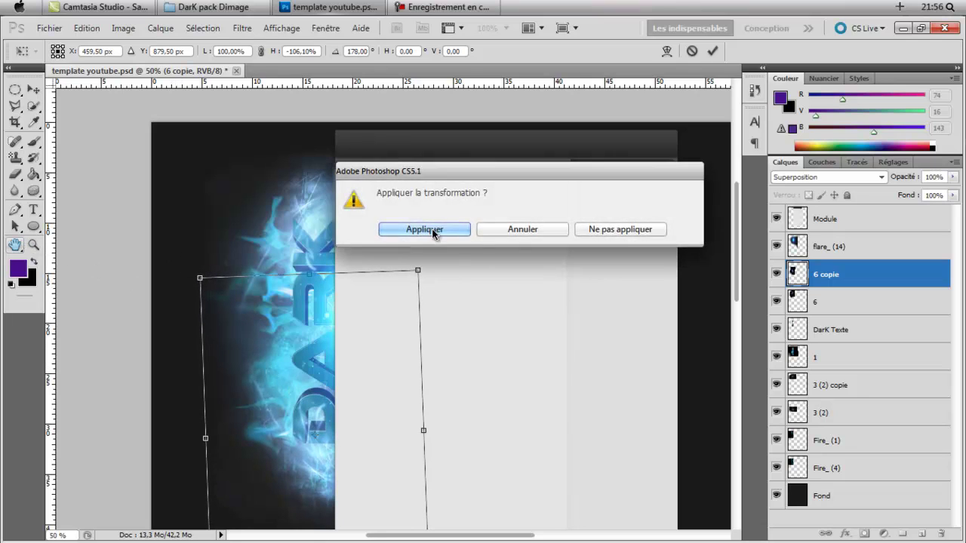
key("Return")
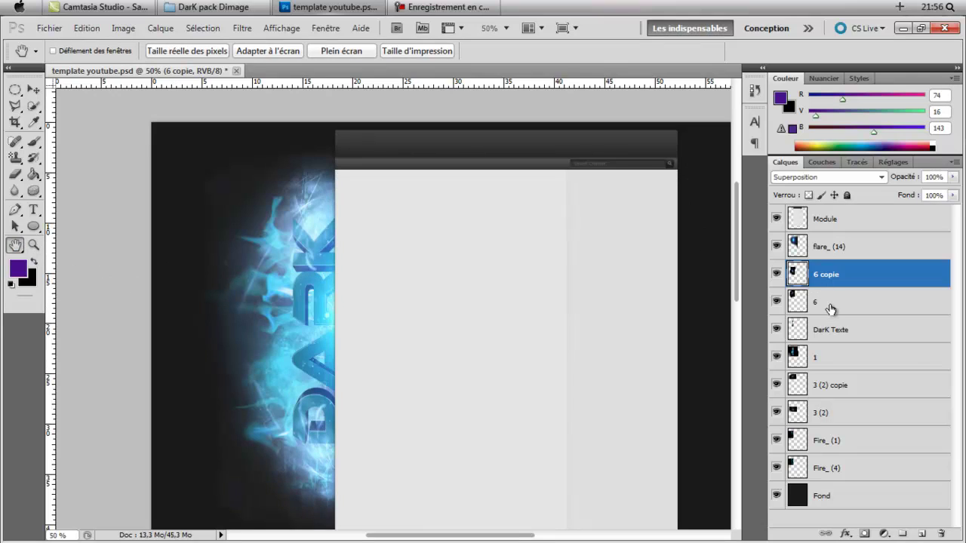
- Rotate the original layer 6 by about -4° with Free Transform and apply the transformation
left_click(830, 302)
key("ctrl+t")
left_click_drag(167, 399, 180, 409)
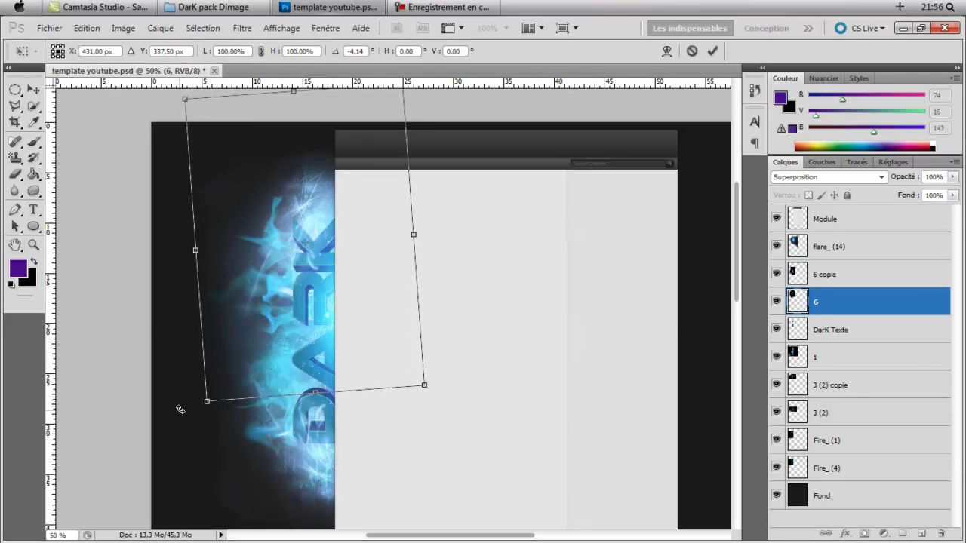
key("h")
key("Return")
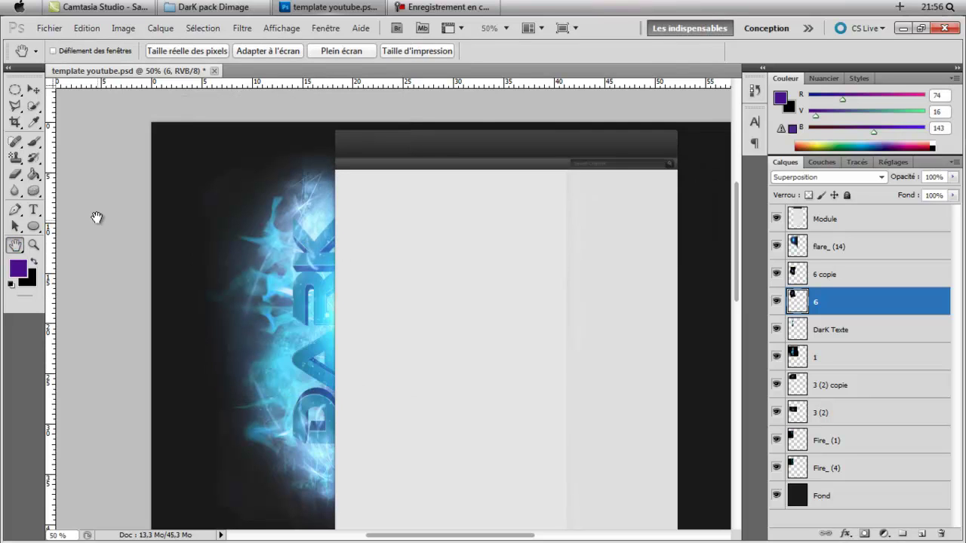
- Place image 7 from the DarK pack Dimage folder over the DarK text at X 459.00 px, Y 561.50 px
left_click(201, 7)
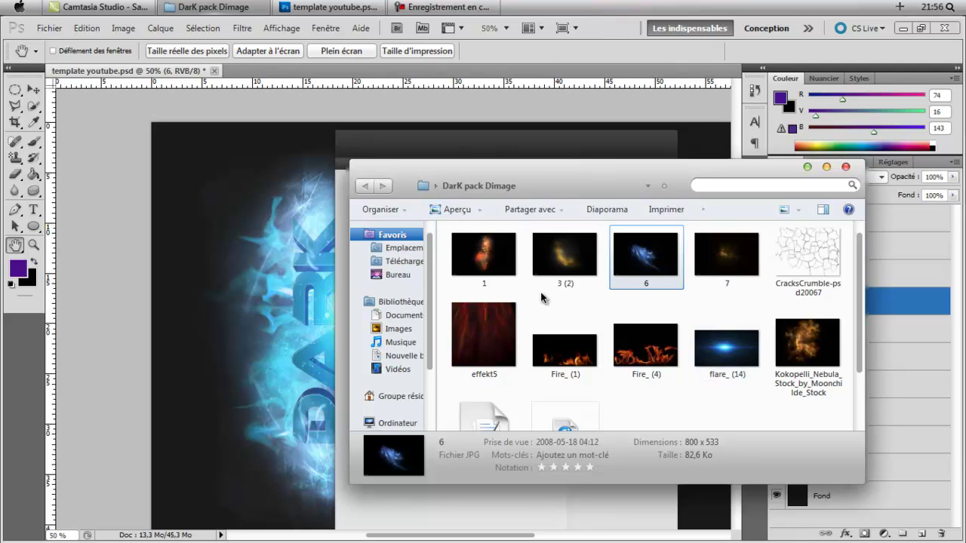
mouse_move(744, 280)
left_click(725, 267)
left_click_drag(232, 310, 390, 348)
left_click(15, 245)
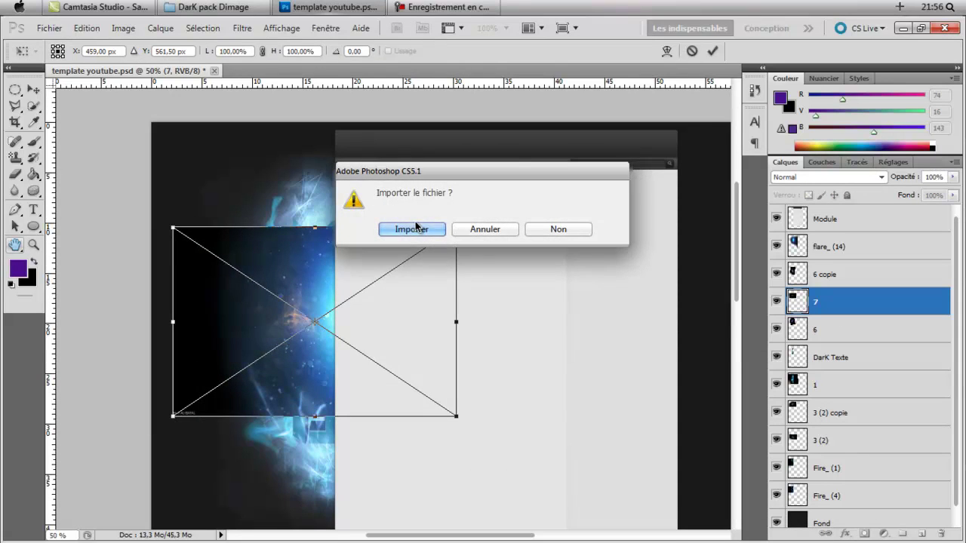
left_click(381, 228)
- Rasterize layer 7 and set its blend mode to Superposition
right_click(829, 302)
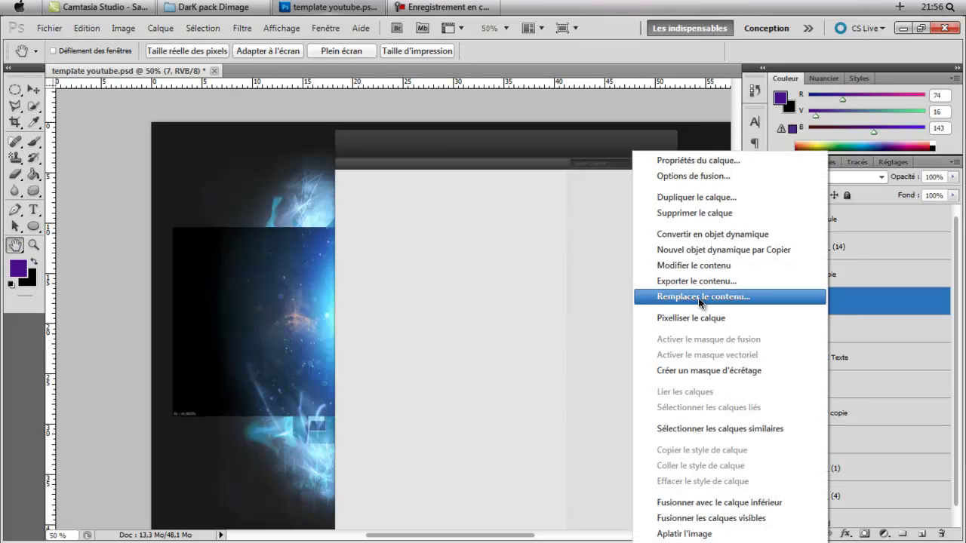
left_click(793, 318)
left_click(824, 175)
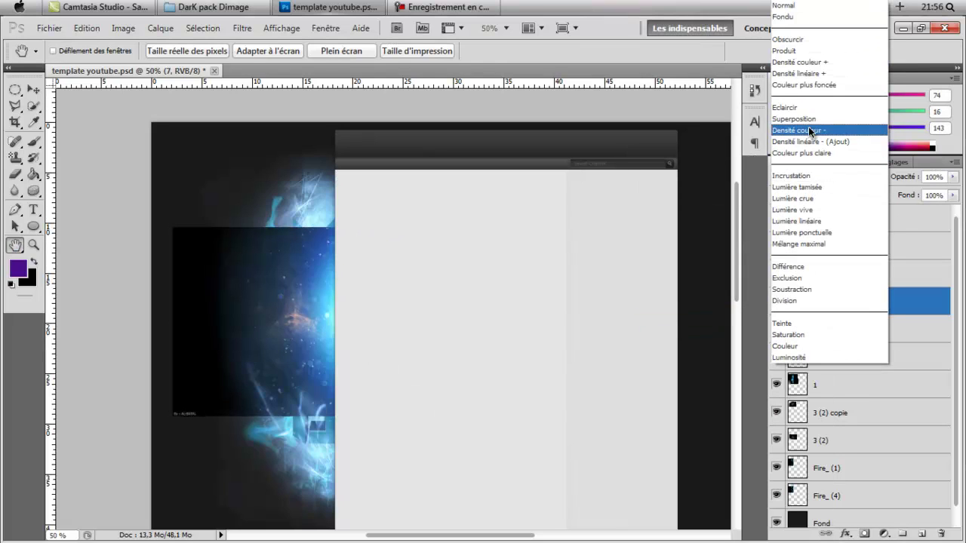
left_click(798, 120)
left_click(14, 173)
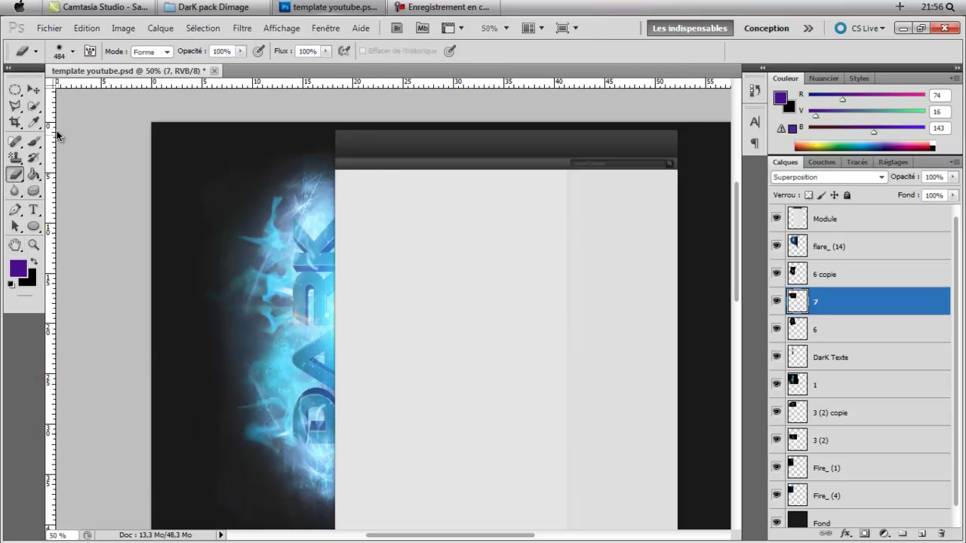
- Shift the hue of layer 7 to -180 with the Hue/Saturation adjustment
left_click(122, 28)
mouse_move(169, 62)
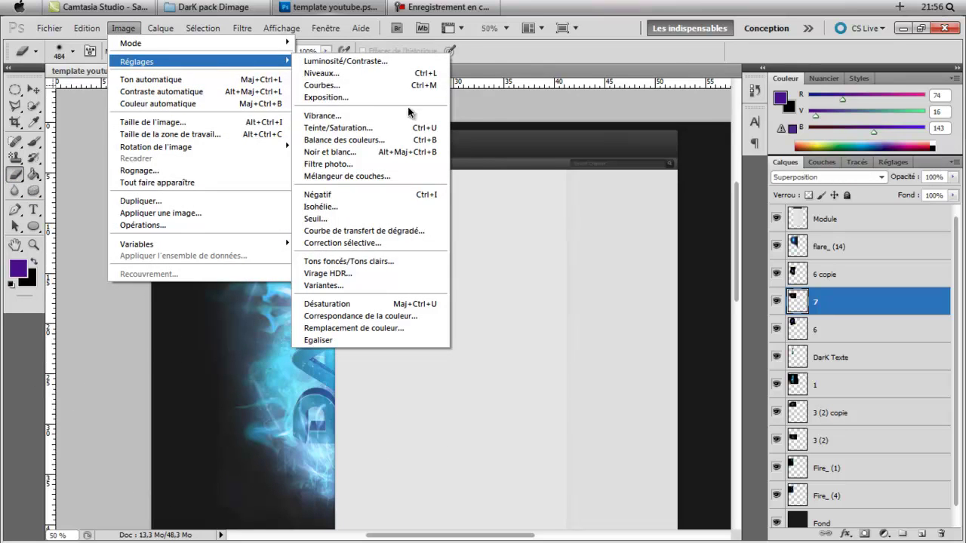
left_click(372, 129)
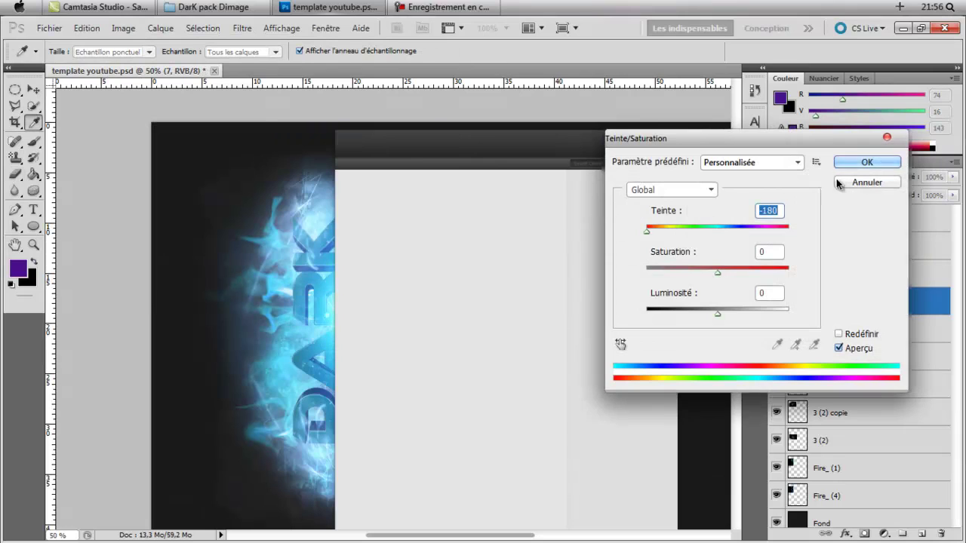
left_click(858, 162)
- Rotate layer 7 to -90° with Free Transform and position it over the DarK text at X 450.50 px, Y 562.00 px
key("ctrl+t")
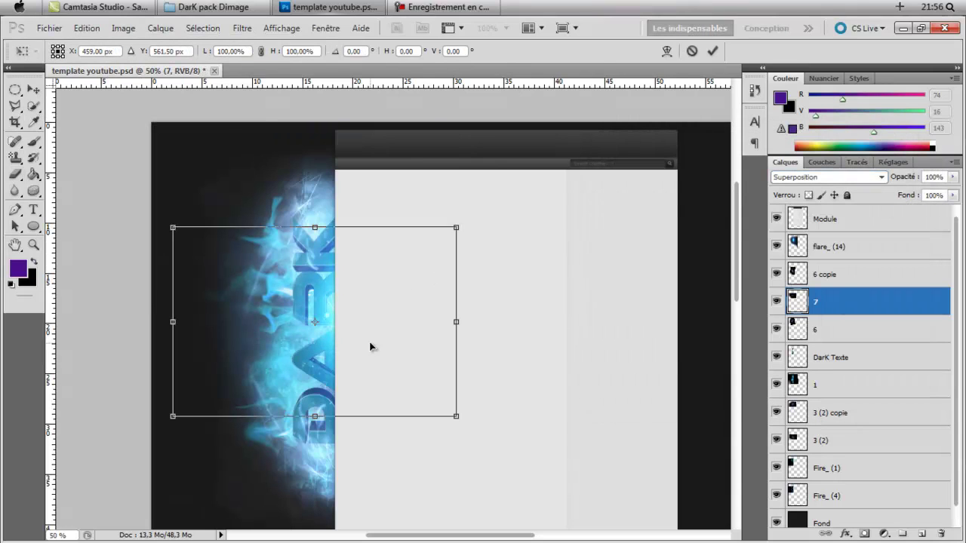
left_click_drag(370, 346, 246, 332)
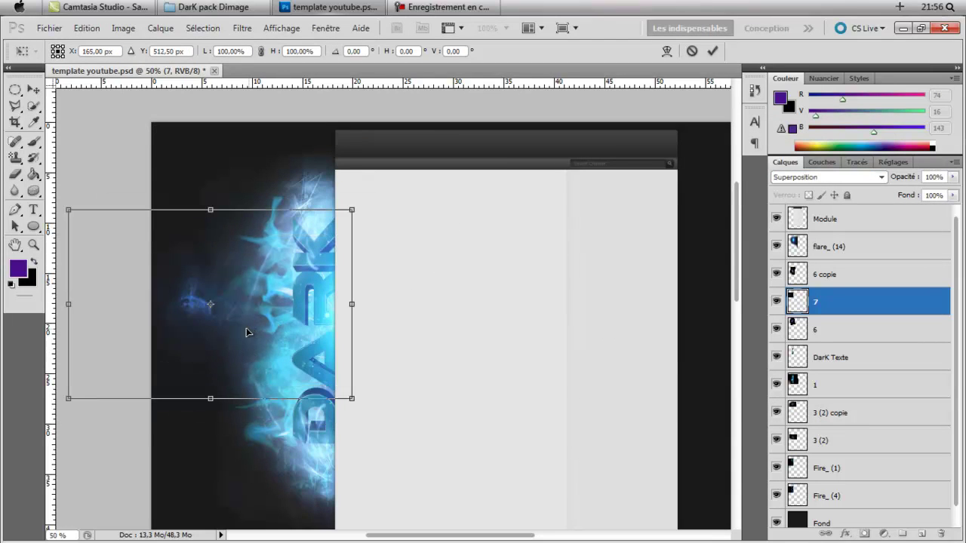
right_click(227, 365)
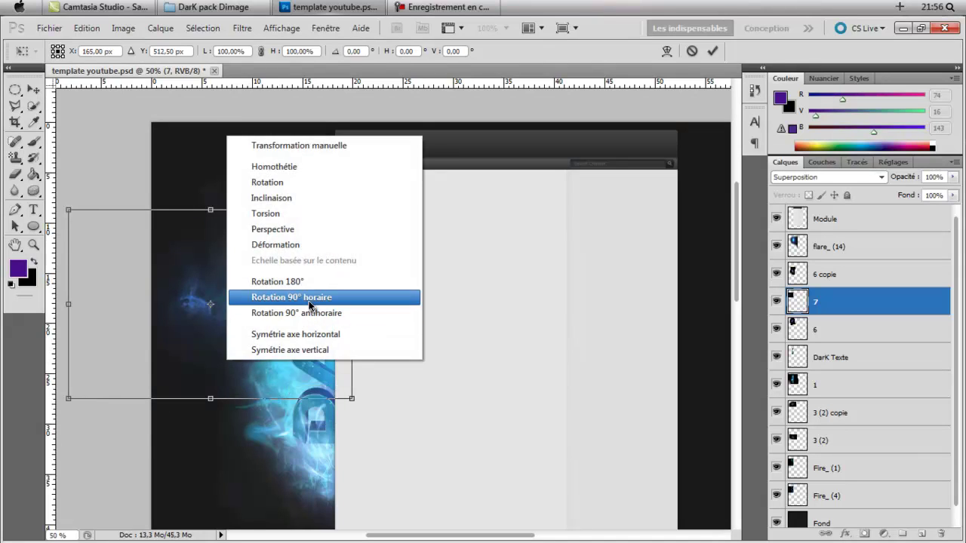
left_click(287, 301)
right_click(224, 332)
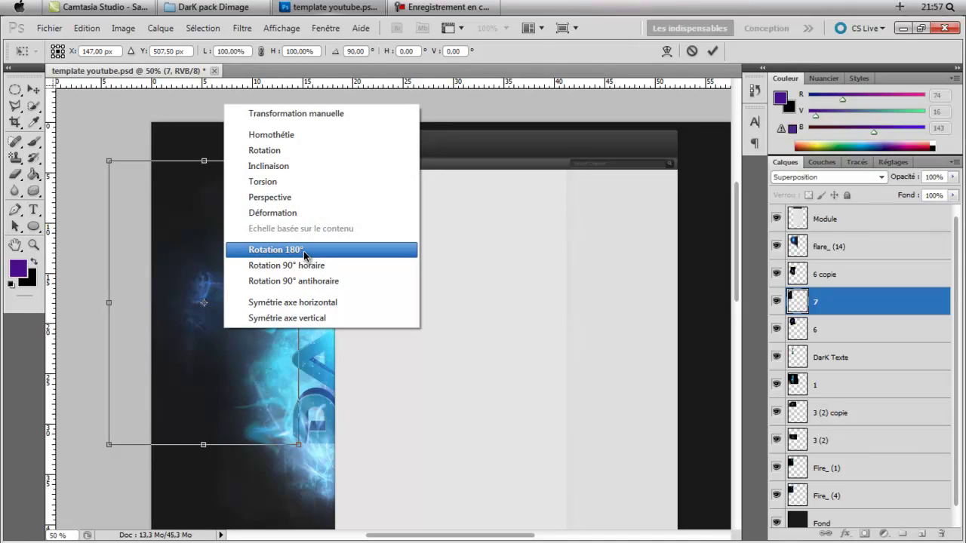
left_click(304, 250)
left_click_drag(232, 350, 326, 370)
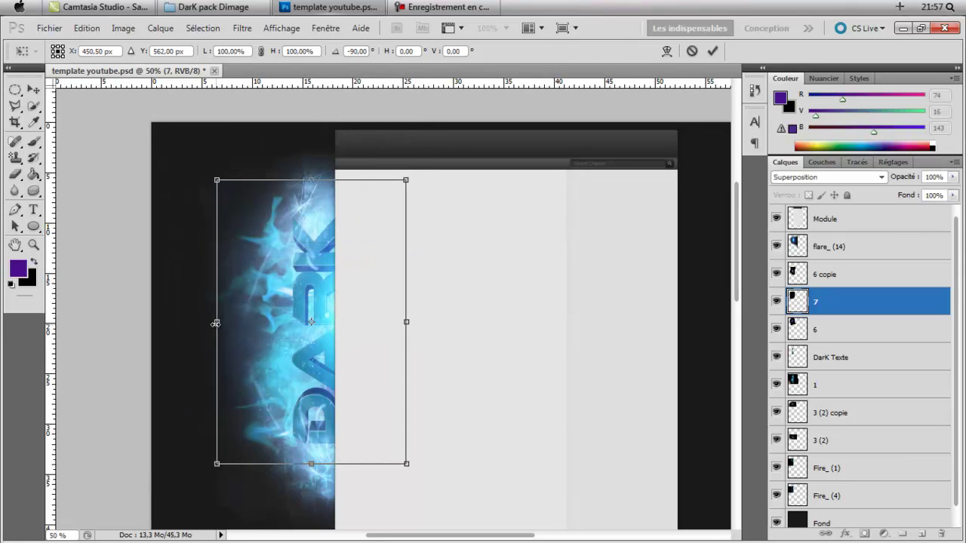
- Enlarge layer 7 to 136.50% width and 170.36% height, place it at X 474.00 px, Y 555.00 px rotated about -125.6°, and apply
left_click_drag(216, 321, 100, 321)
left_click_drag(269, 461, 264, 540)
left_click_drag(406, 346, 420, 353)
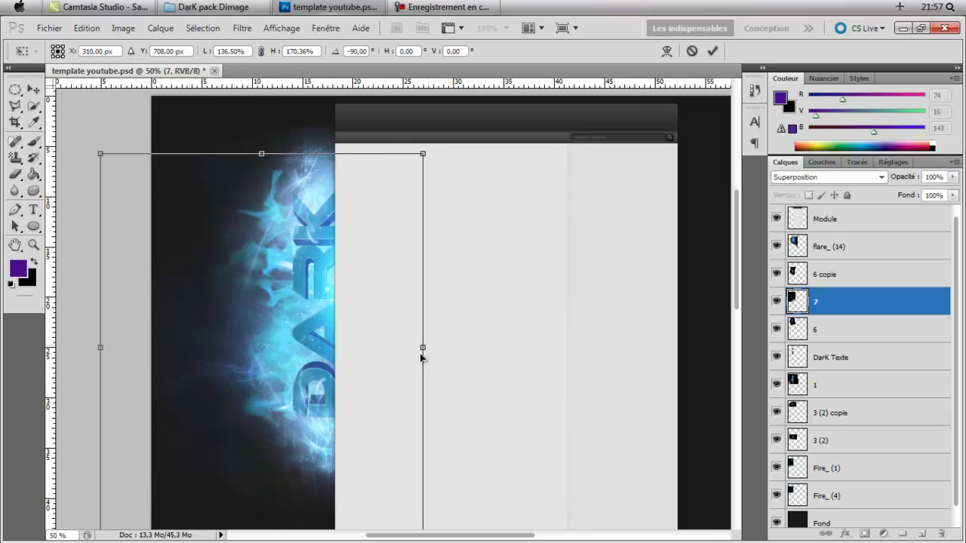
left_click_drag(342, 389, 330, 333)
left_click_drag(81, 408, 174, 488)
left_click_drag(360, 403, 423, 395)
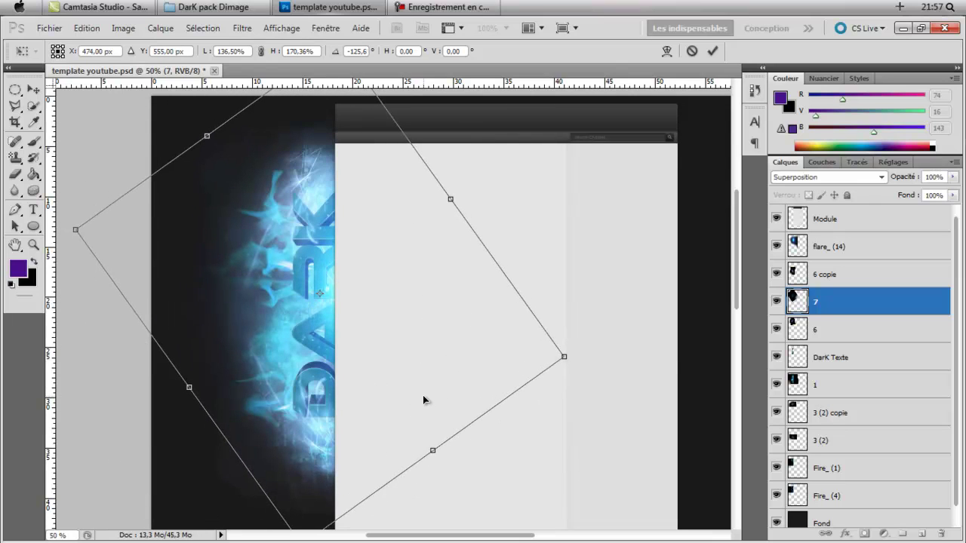
left_click(16, 244)
left_click(418, 228)
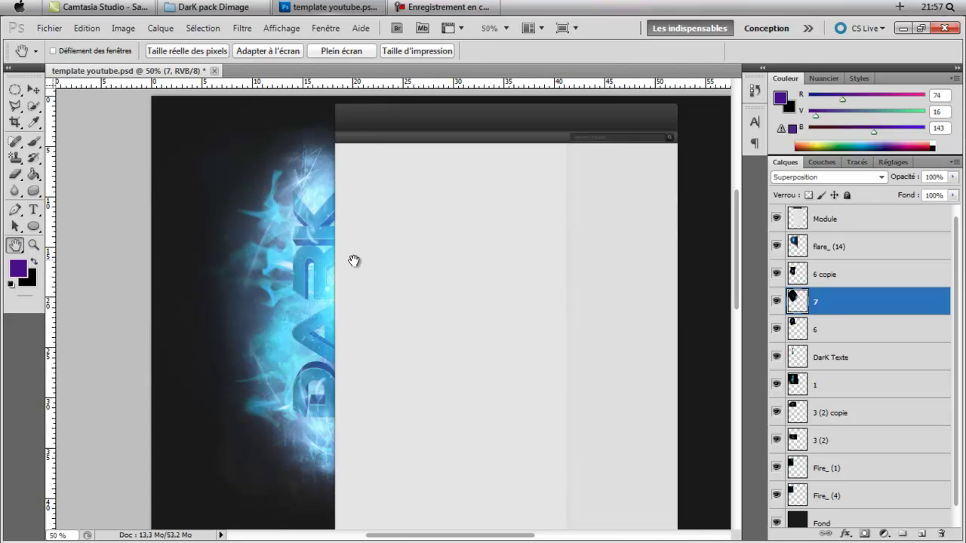
- Place the Kokopelli_Nebula_Stock_by_Moonchilde_Stock image over the DarK text at X 450.50 px, Y 593.50 px and set its blend mode to Superposition
left_click(213, 7)
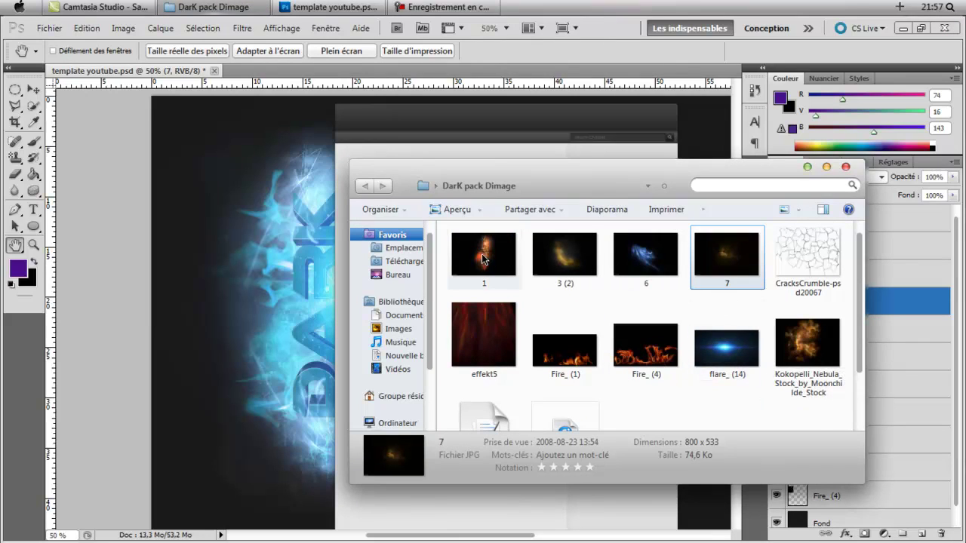
left_click(485, 256)
left_click(576, 261)
left_click(664, 256)
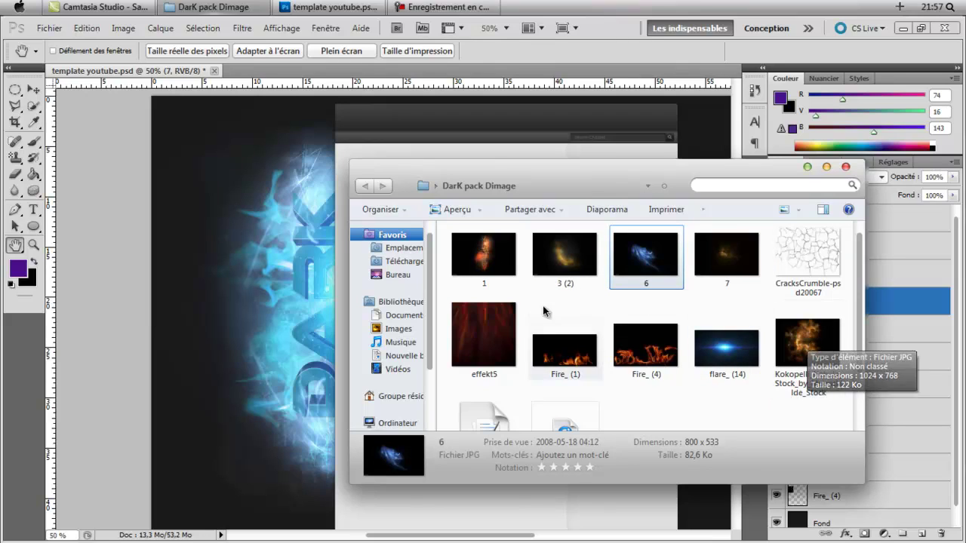
left_click(807, 344)
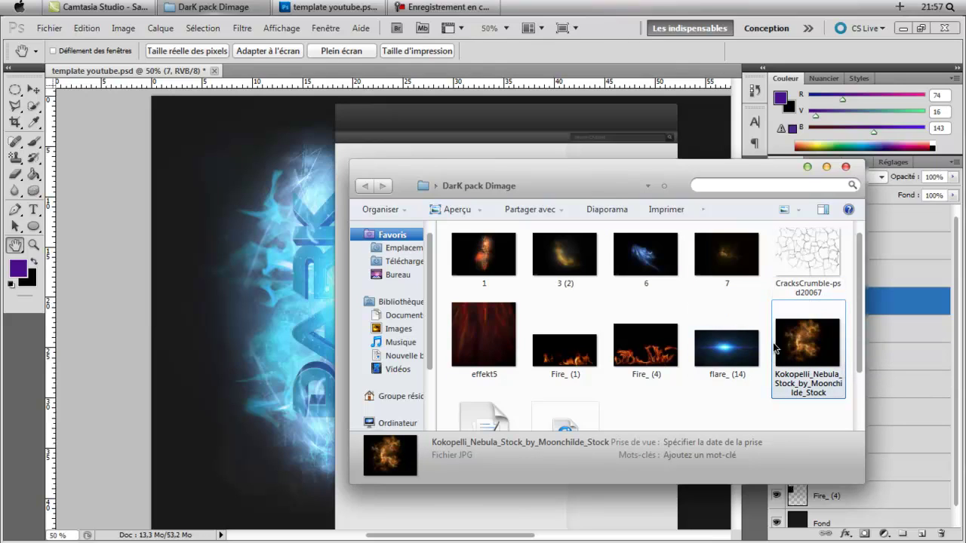
left_click_drag(776, 348, 261, 335)
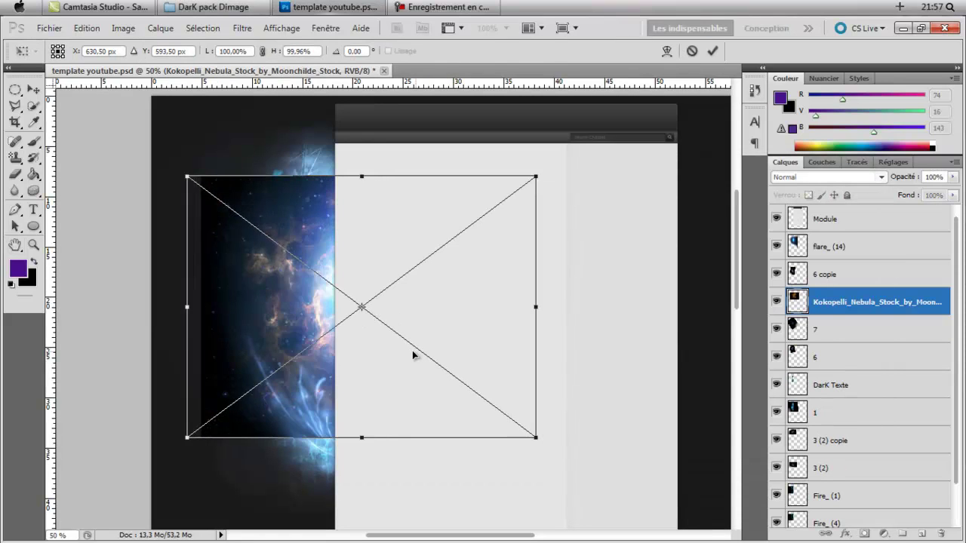
left_click_drag(412, 350, 365, 351)
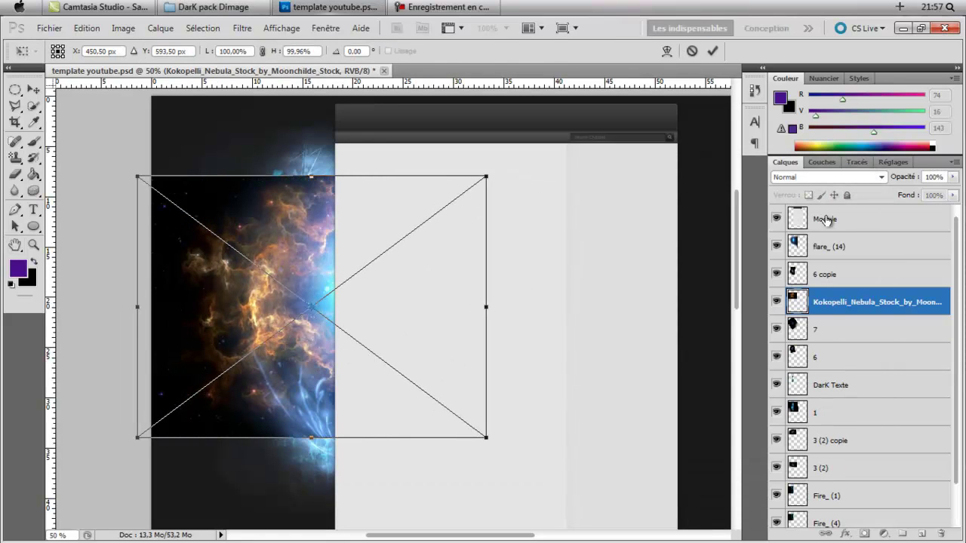
left_click(794, 184)
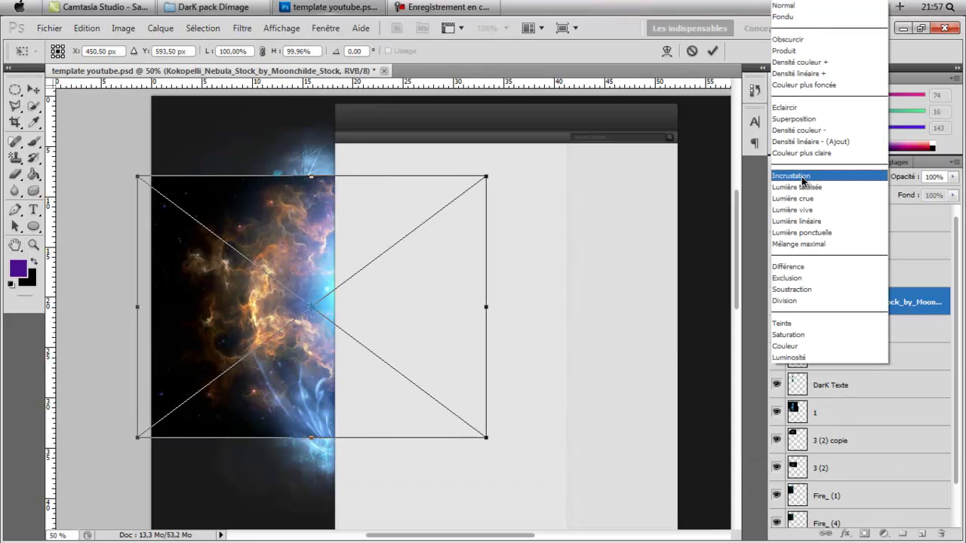
left_click(820, 126)
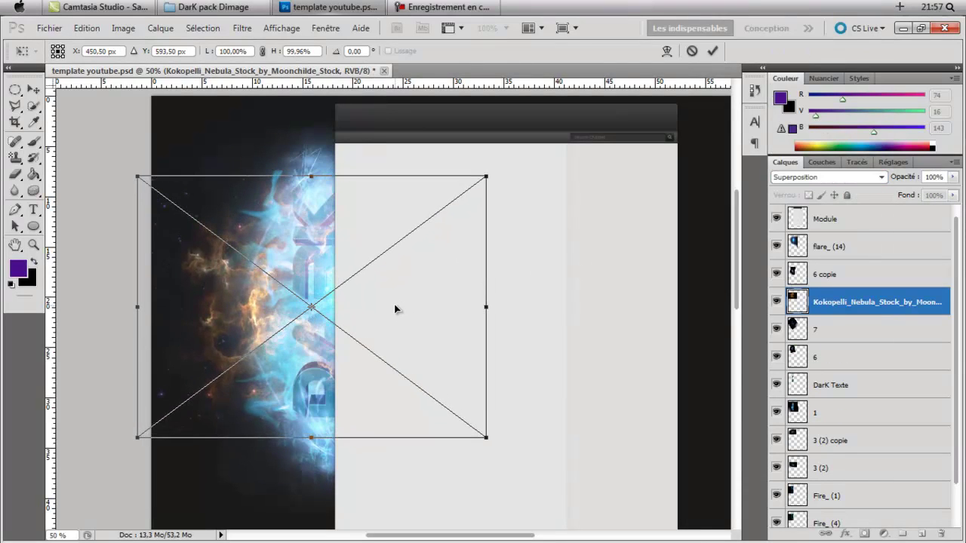
- Stretch the Kokopelli nebula image to 120.58% height, position it at X 491.50 px, Y 621.50 px, and apply the transformation
left_click_drag(305, 439, 311, 473)
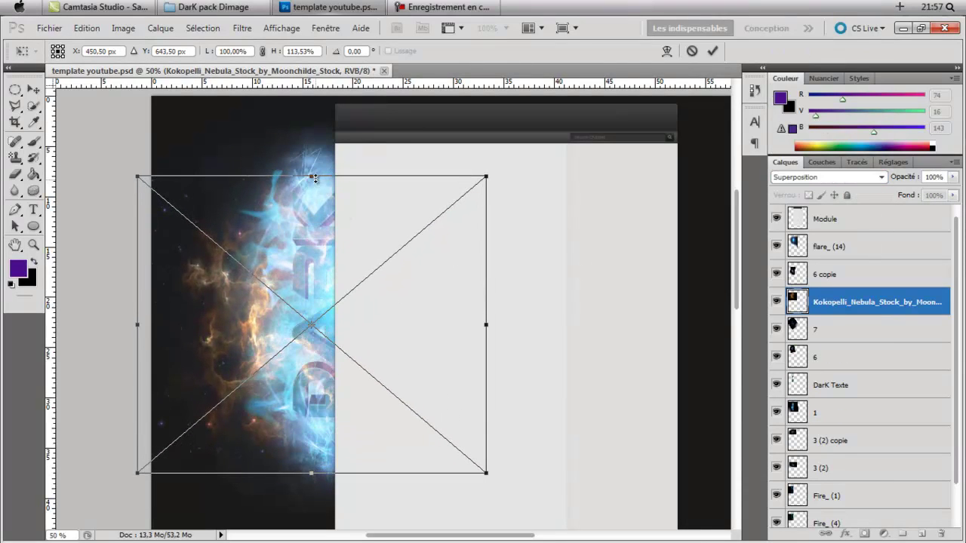
left_click_drag(315, 178, 315, 157)
left_click_drag(420, 319, 448, 322)
left_click_drag(215, 322, 202, 320)
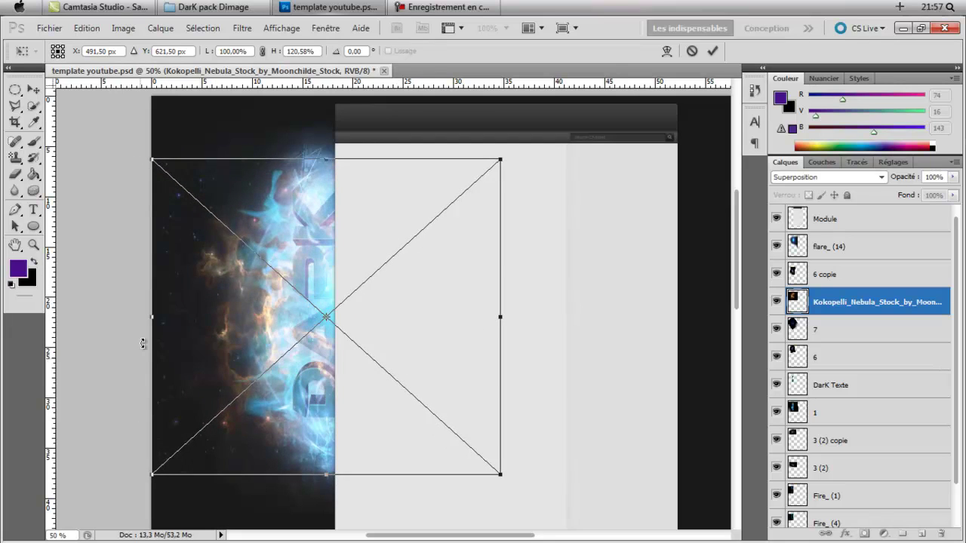
left_click(21, 245)
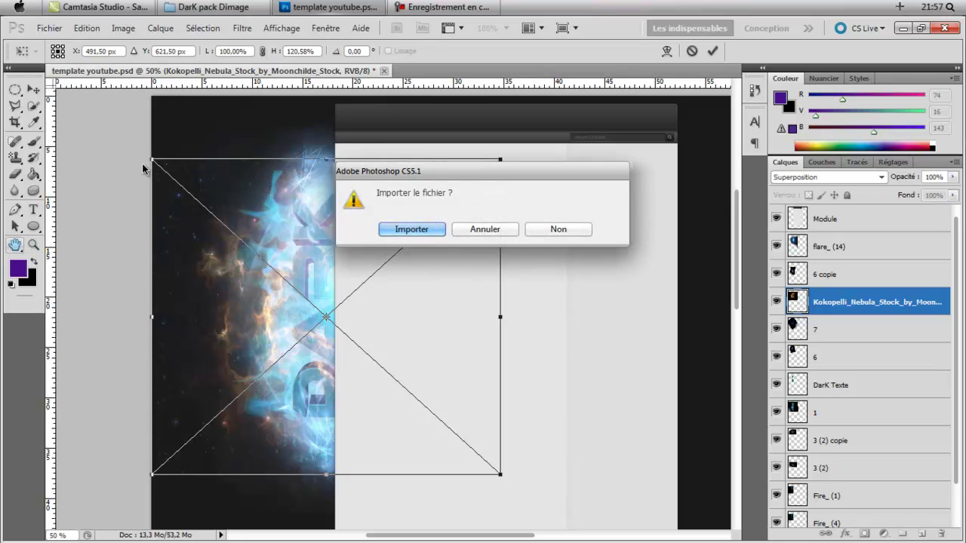
left_click(400, 229)
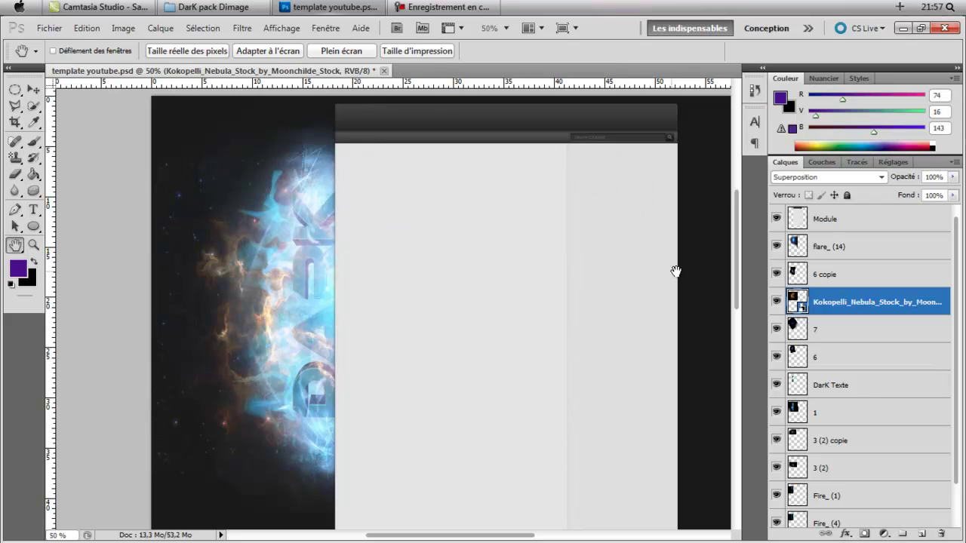
- Rasterize the Kokopelli nebula layer and shift its hue to -180 with the Hue/Saturation adjustment
right_click(853, 303)
left_click(680, 317)
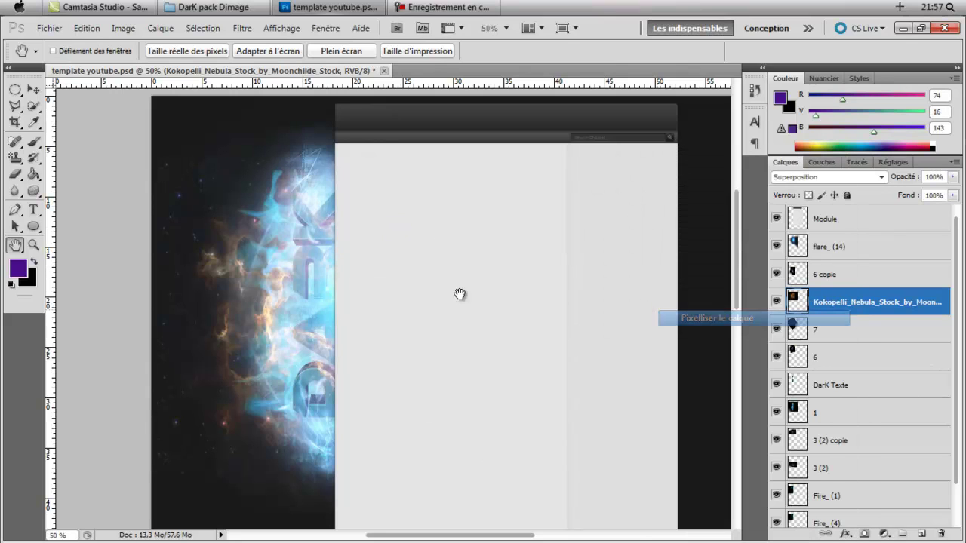
left_click(123, 28)
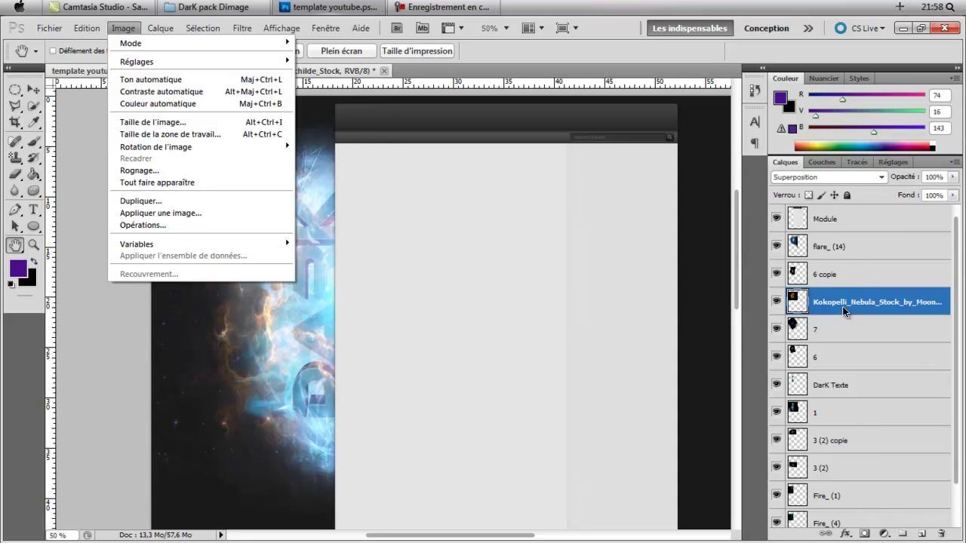
left_click(386, 297)
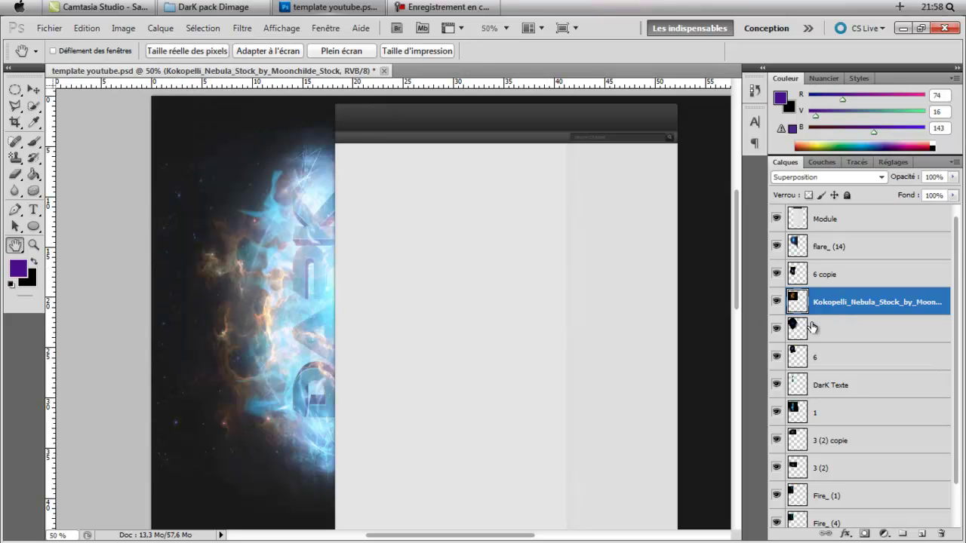
left_click(123, 28)
mouse_move(153, 66)
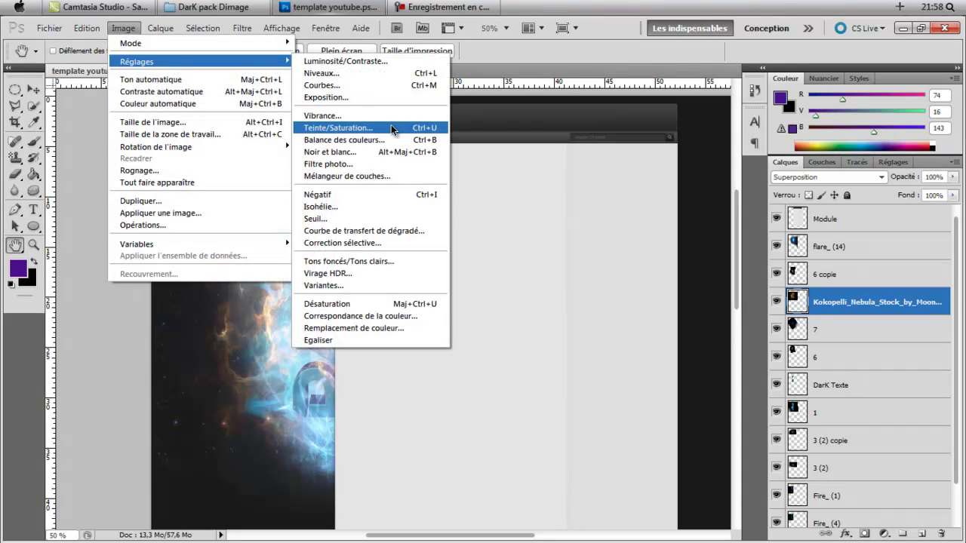
left_click(338, 127)
type("-180")
left_click(879, 161)
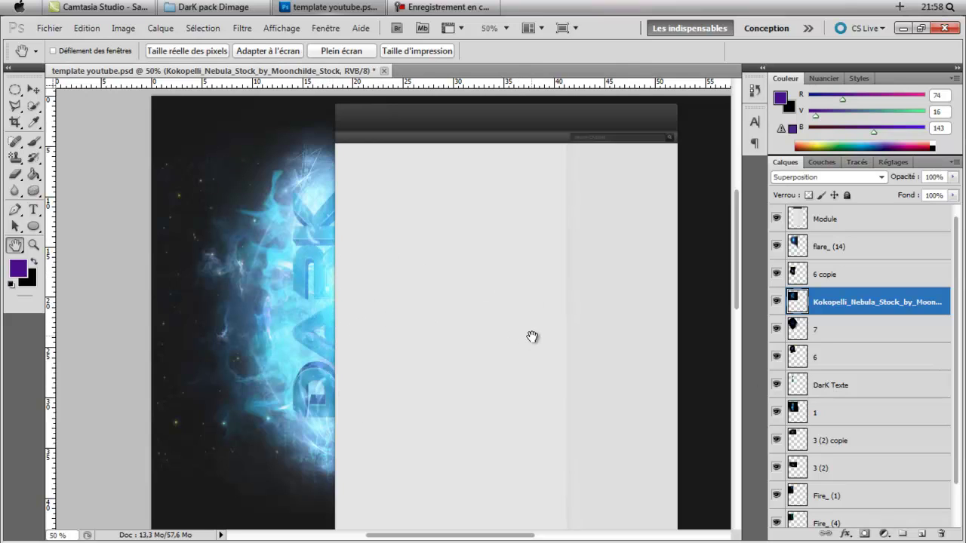
- Place the CracksCrumble-psd20067 image above the DarK Texte layer, over the text, and rotate it 90° counterclockwise
left_click(870, 385)
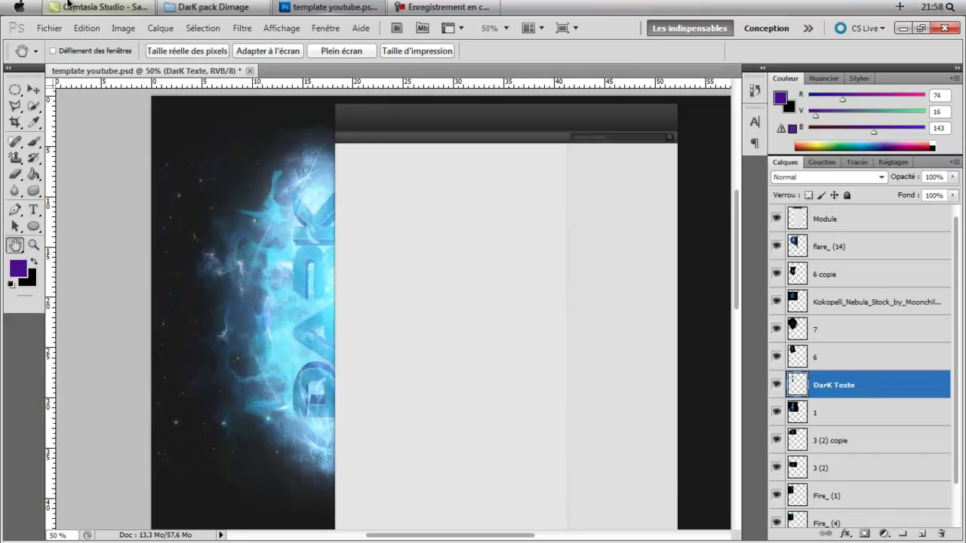
left_click(213, 7)
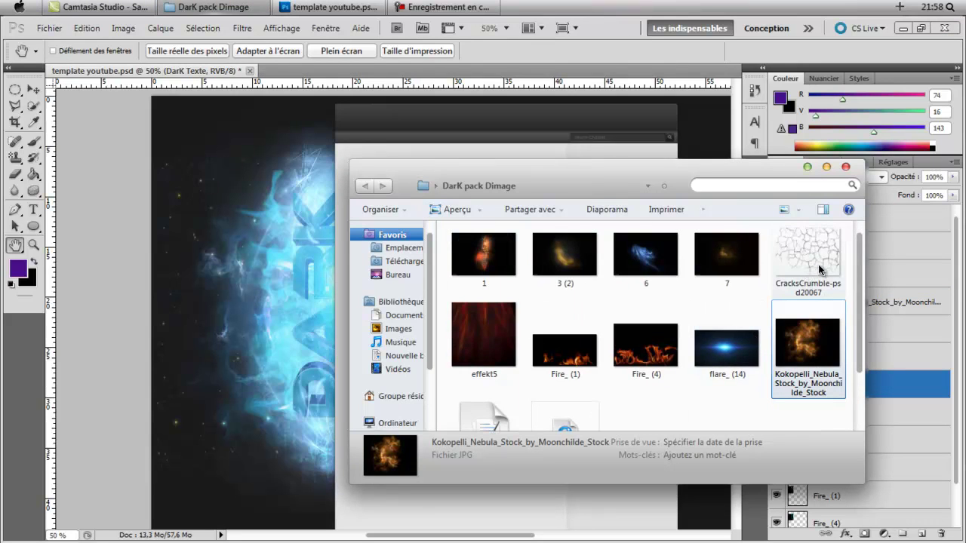
left_click_drag(820, 268, 266, 316)
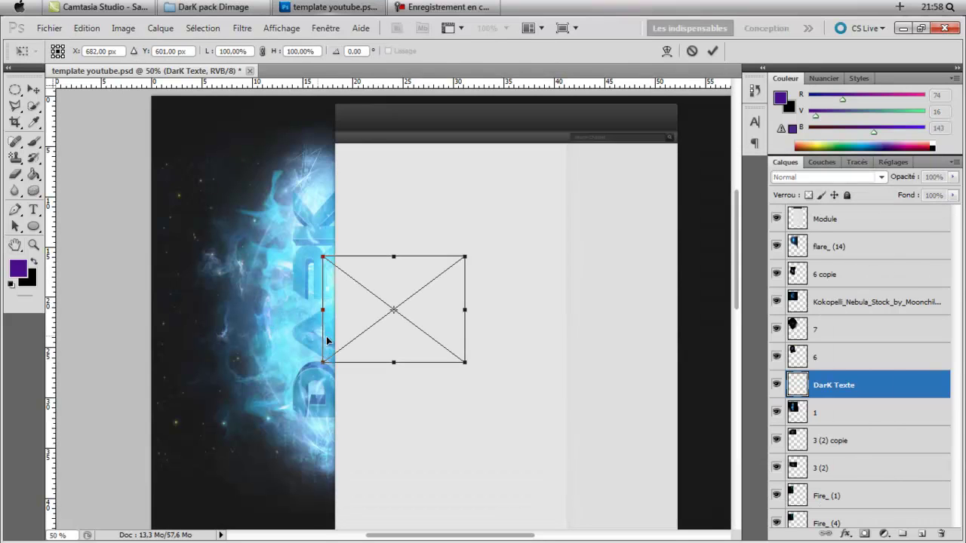
left_click_drag(388, 328, 313, 333)
right_click(368, 334)
left_click(426, 274)
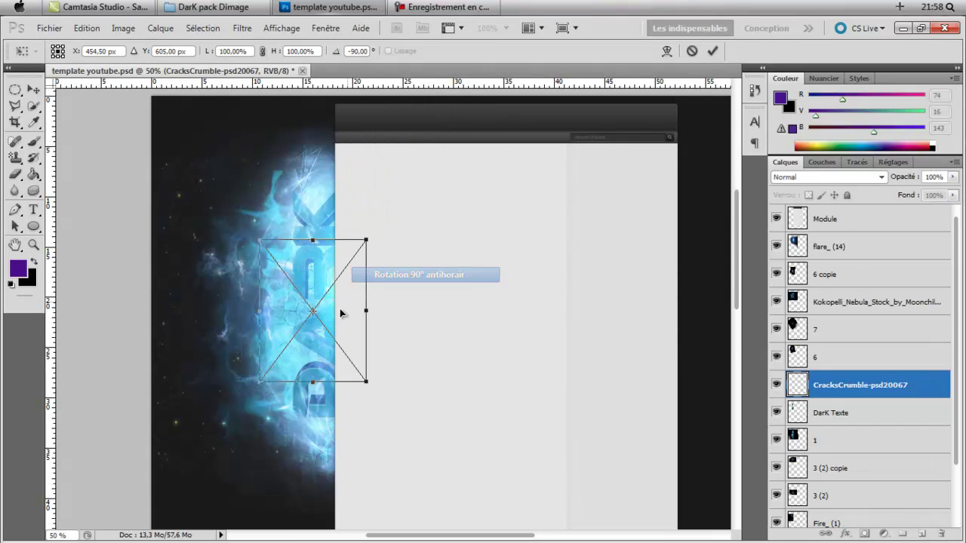
- Enlarge the cracks image to 196.25% width and 132.00% height, place it at X 474.00 px, Y 585.50 px, and apply
left_click_drag(312, 241, 313, 158)
left_click_drag(258, 298, 226, 298)
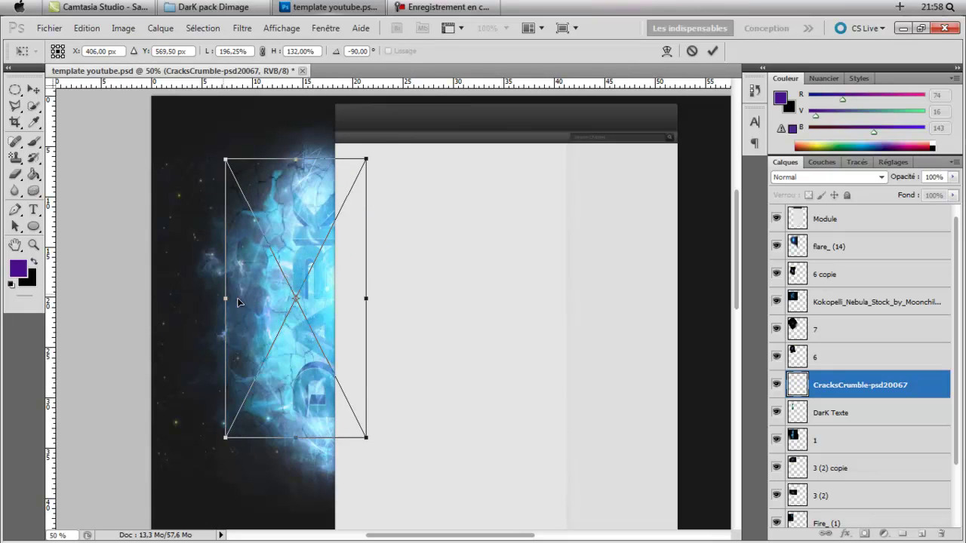
left_click_drag(359, 337, 376, 336)
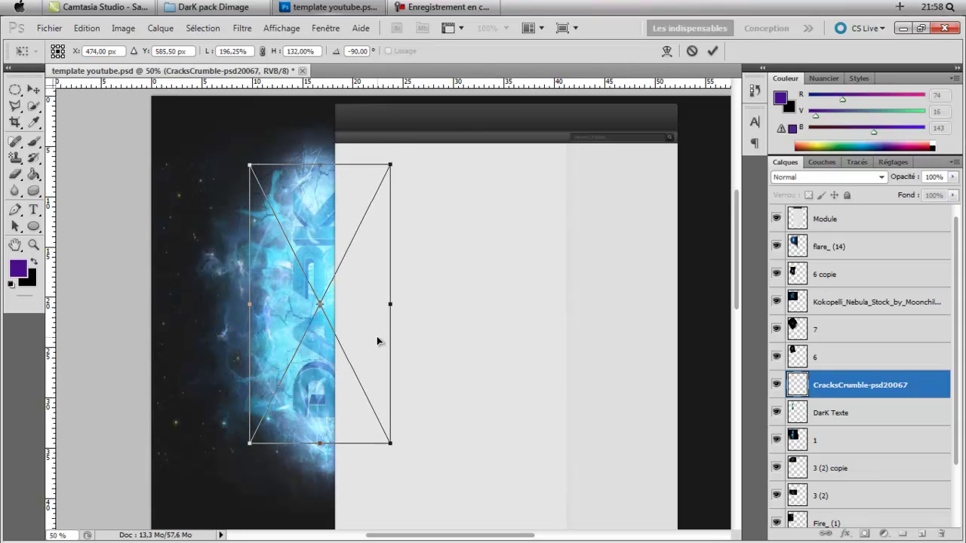
left_click(16, 245)
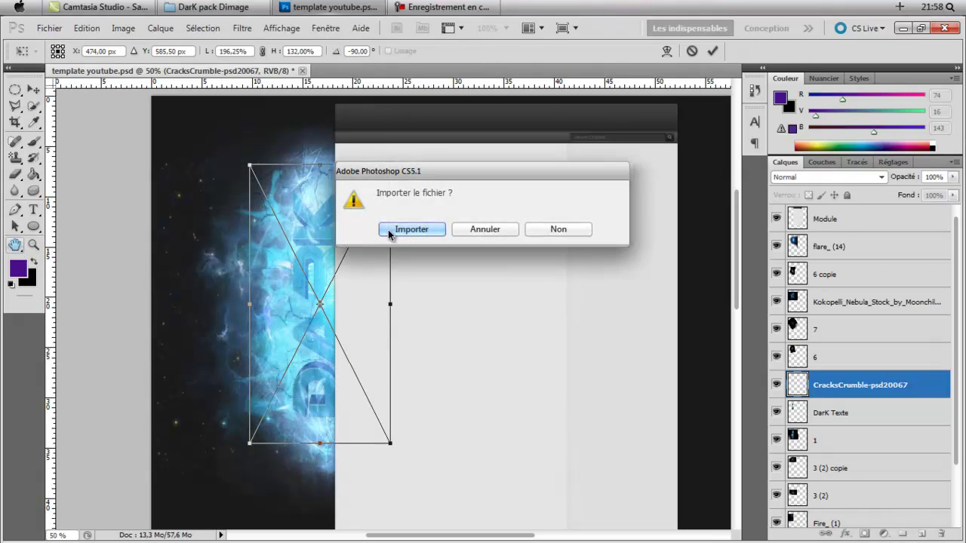
left_click(389, 235)
- Clip the CracksCrumble-psd20067 layer to the DarK Texte layer with a clipping mask
right_click(830, 396)
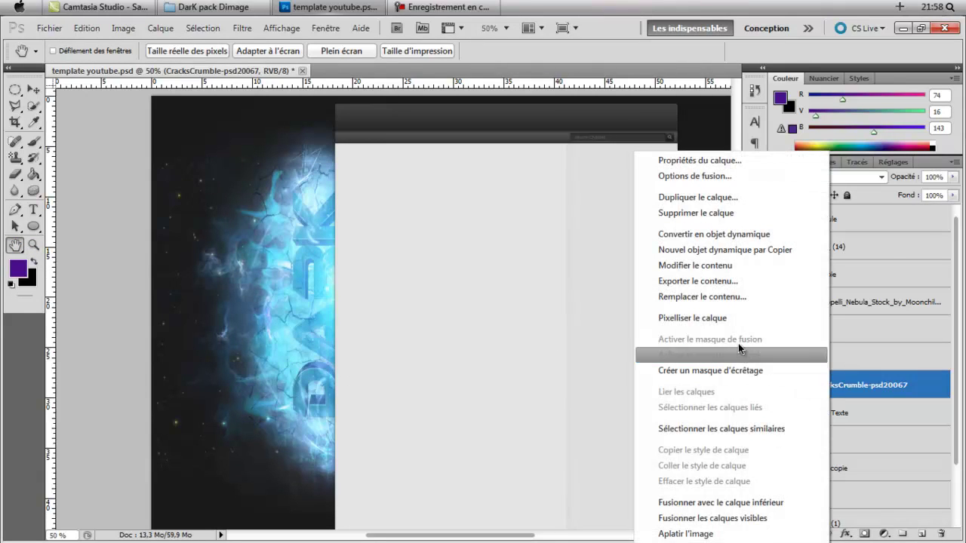
left_click(933, 393)
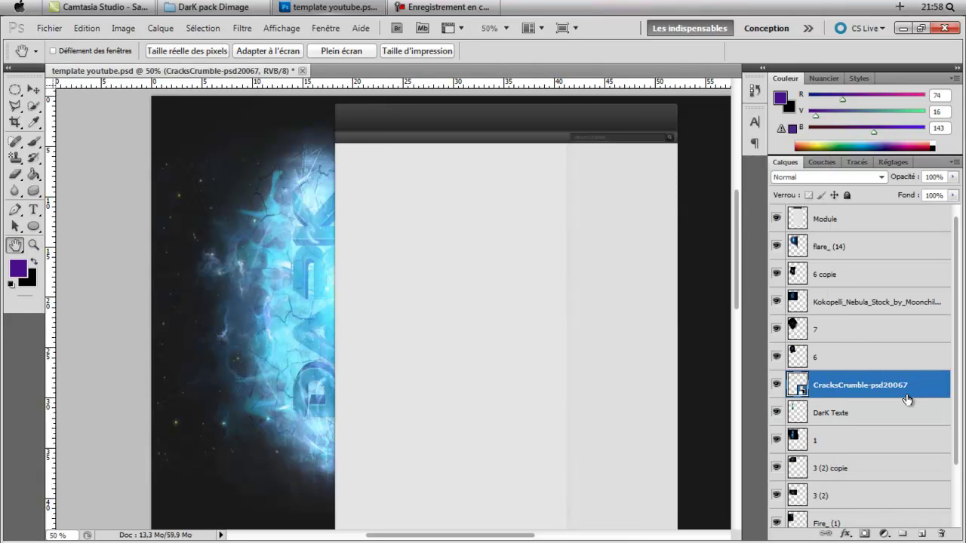
left_click(840, 398, "alt")
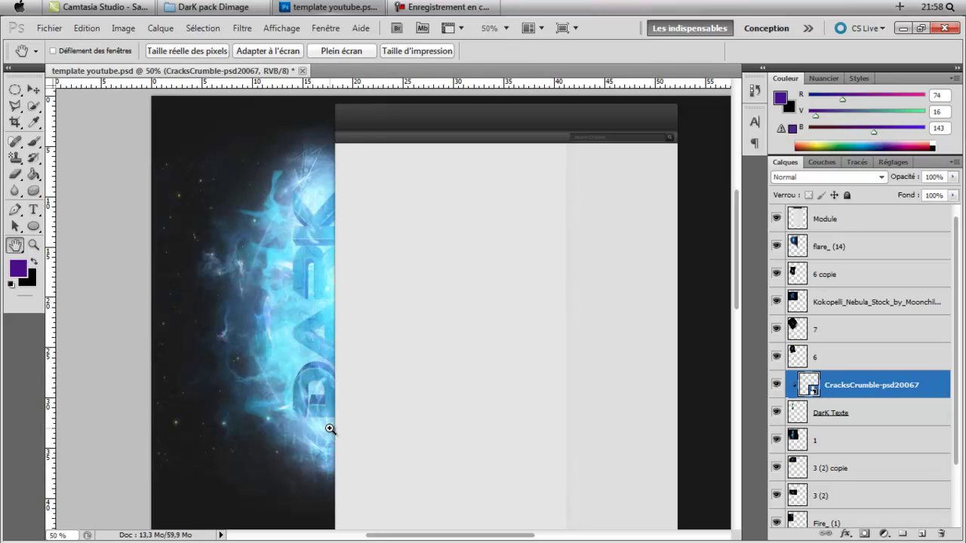
- Move the clipped cracks layer down to Y 624.50 px with Free Transform and apply it
key("ctrl+t")
key("shift+Down")
key("shift+Down")
key("shift+Down")
key("shift+Down")
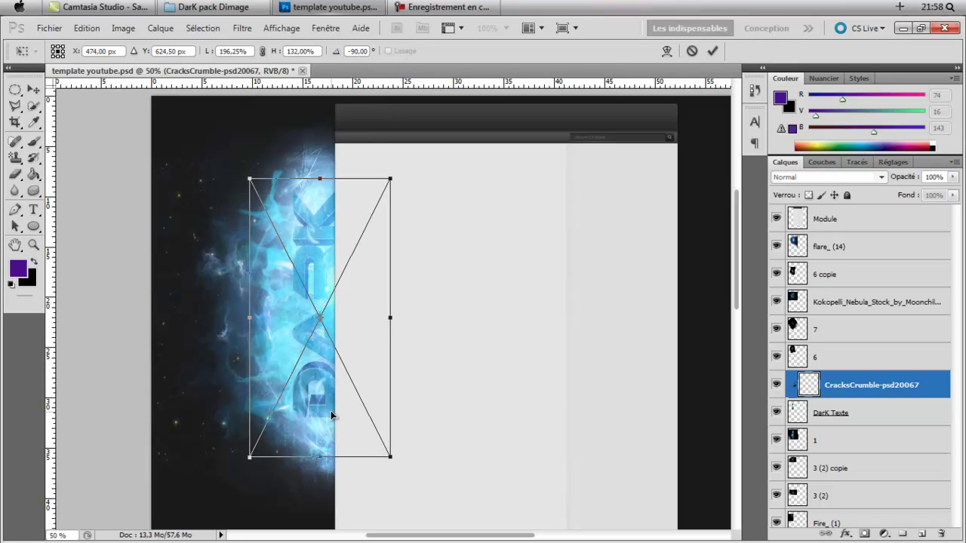
left_click(13, 246)
left_click(412, 229)
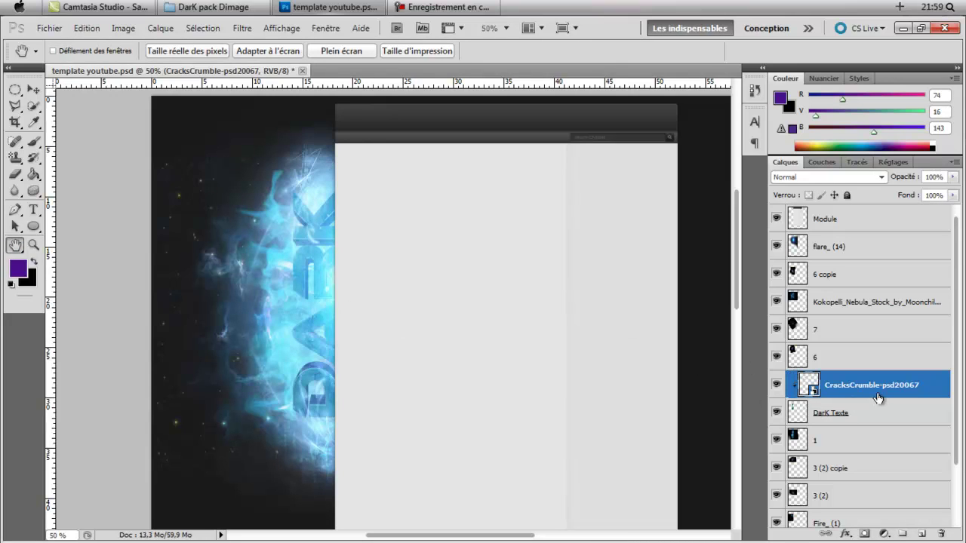
- Examine the artwork beside the module and the stack of layers that make it up
scroll(819, 400, "down", 2)
scroll(941, 399, "up", 2)
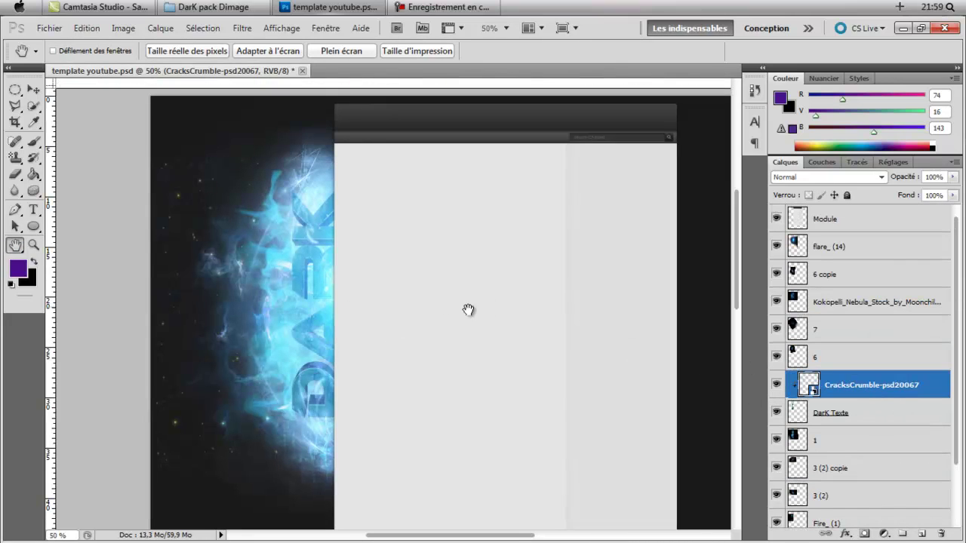
left_click_drag(470, 309, 410, 306)
left_click_drag(599, 319, 569, 314)
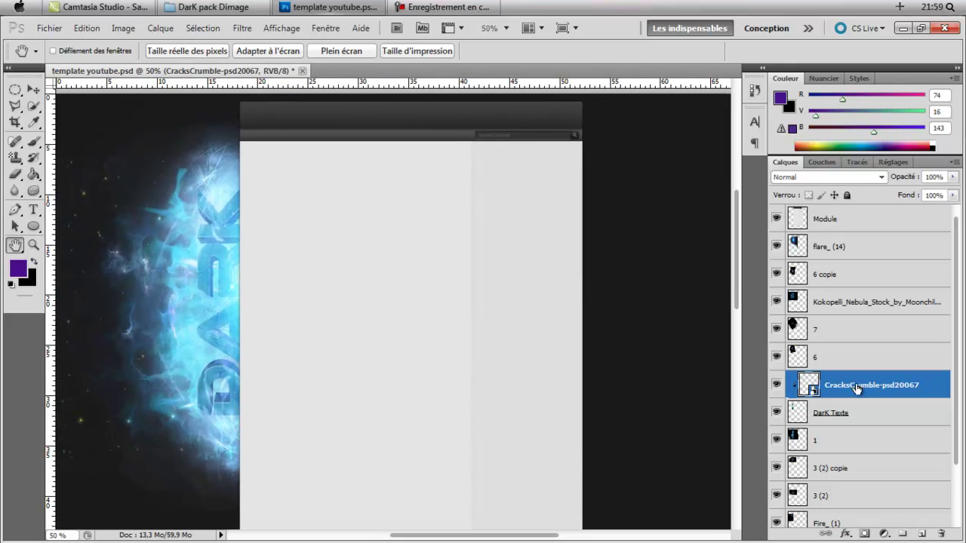
scroll(888, 387, "down", 1)
scroll(888, 388, "up", 1)
scroll(888, 388, "down", 2)
scroll(888, 388, "up", 2)
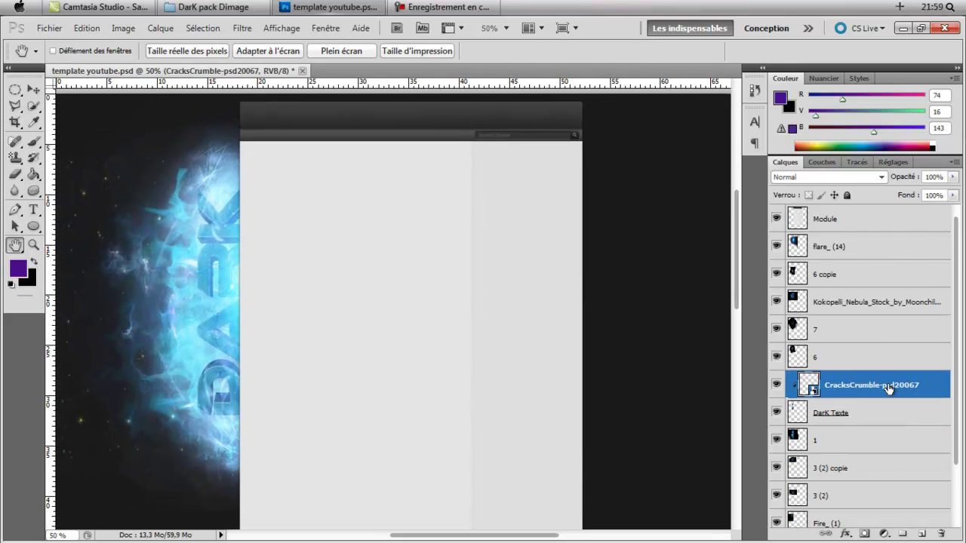
- Create a layer group directly above the flare_ (14) layer and name it "Cot/ Gauche"
left_click(837, 248)
scroll(884, 292, "down", 2)
scroll(884, 293, "up", 2)
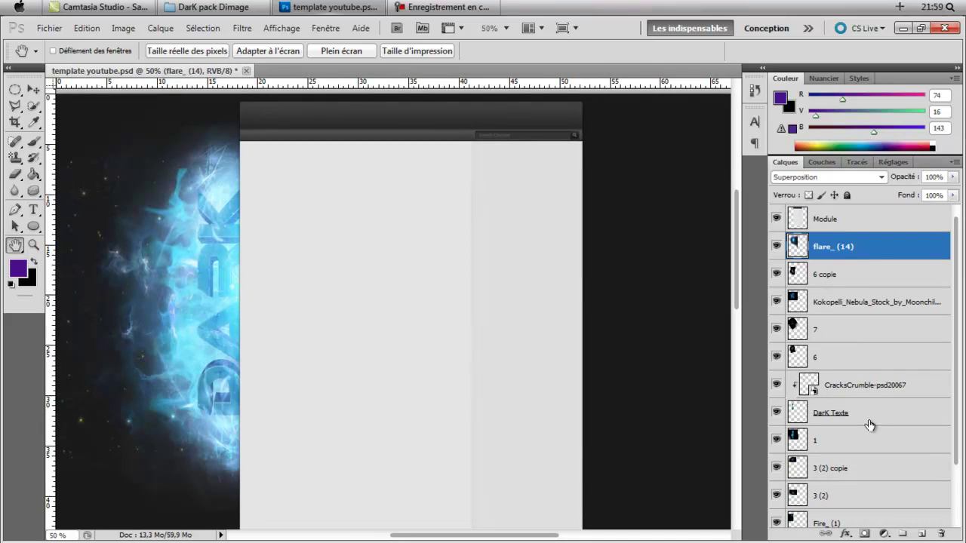
scroll(873, 435, "down", 1)
scroll(873, 435, "up", 1)
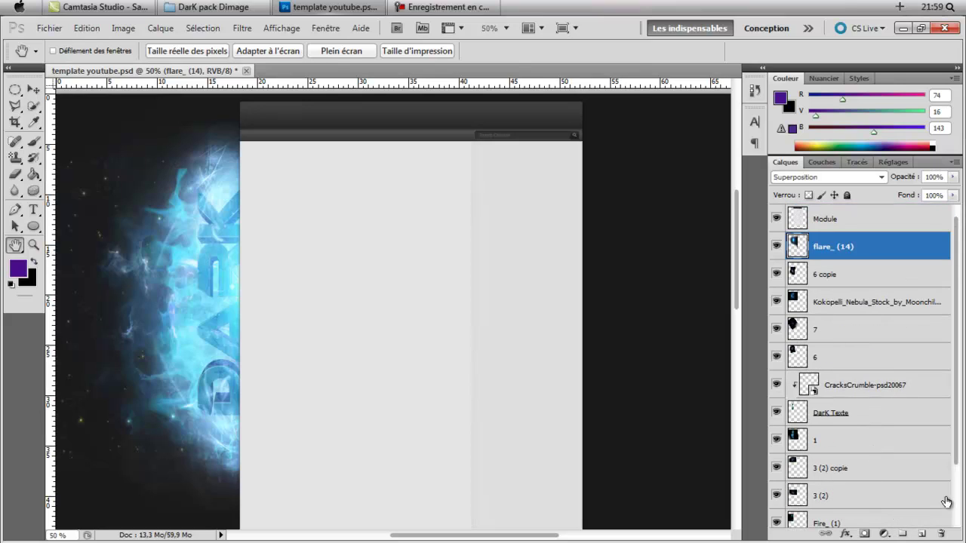
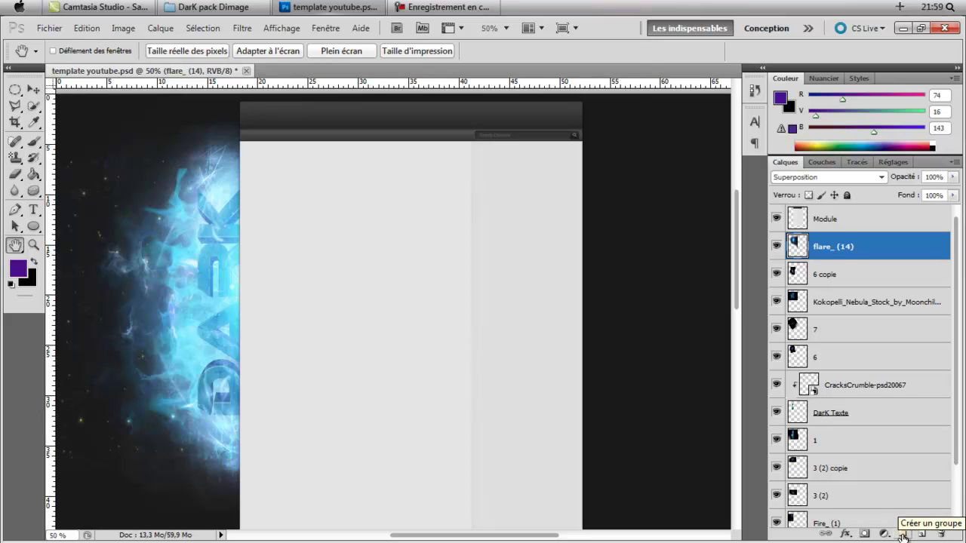
left_click(903, 536)
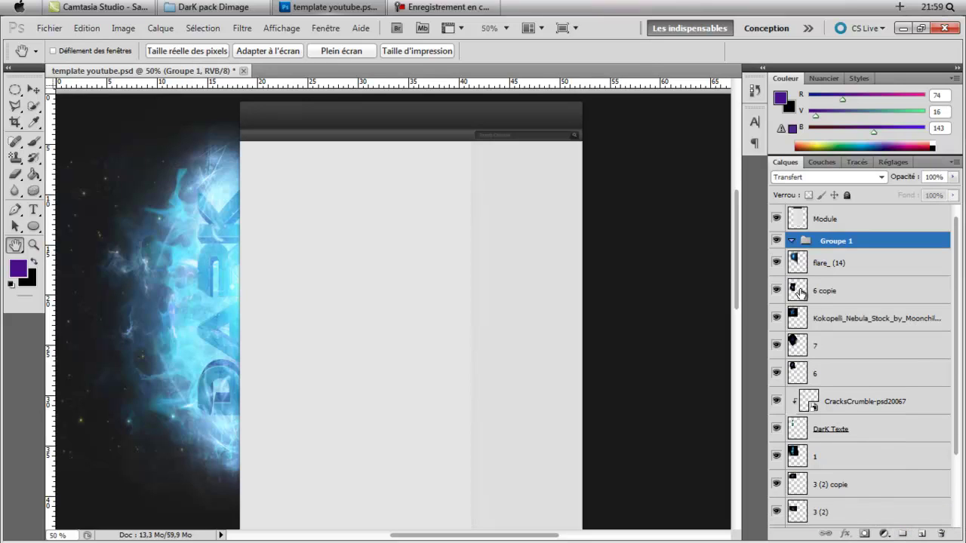
double_click(848, 243)
key("BackSpace")
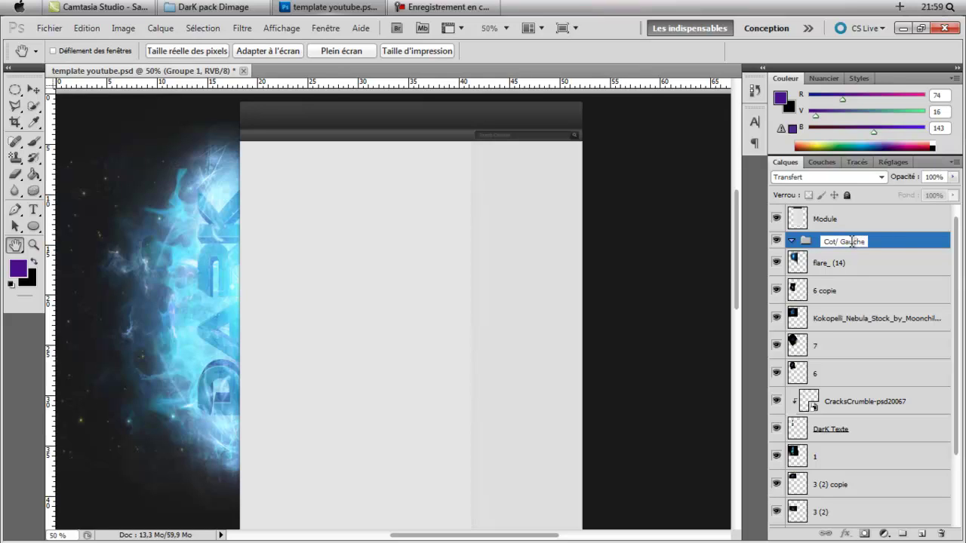
type("Cot/ Gauche")
key("Return")
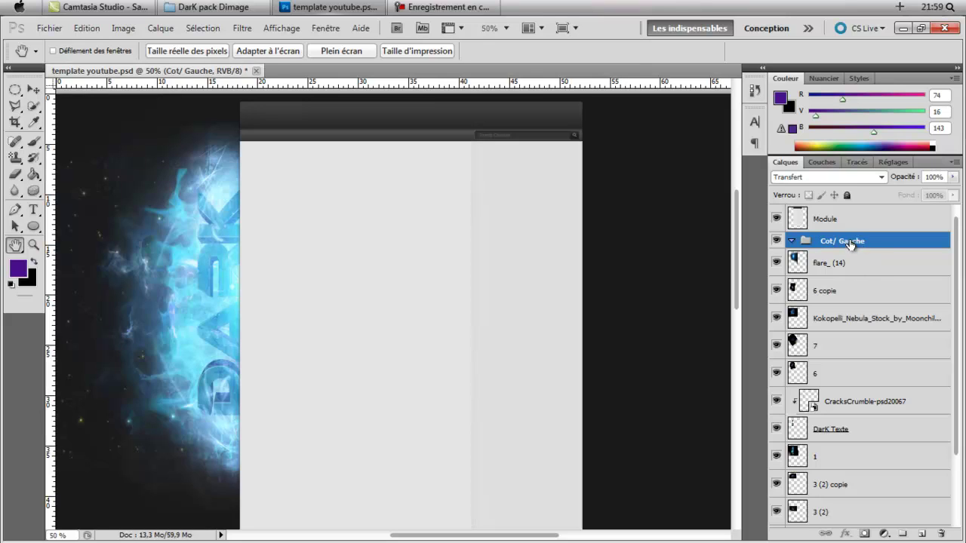
- Correct the layer group's name to "Cote Gauche"
double_click(836, 249)
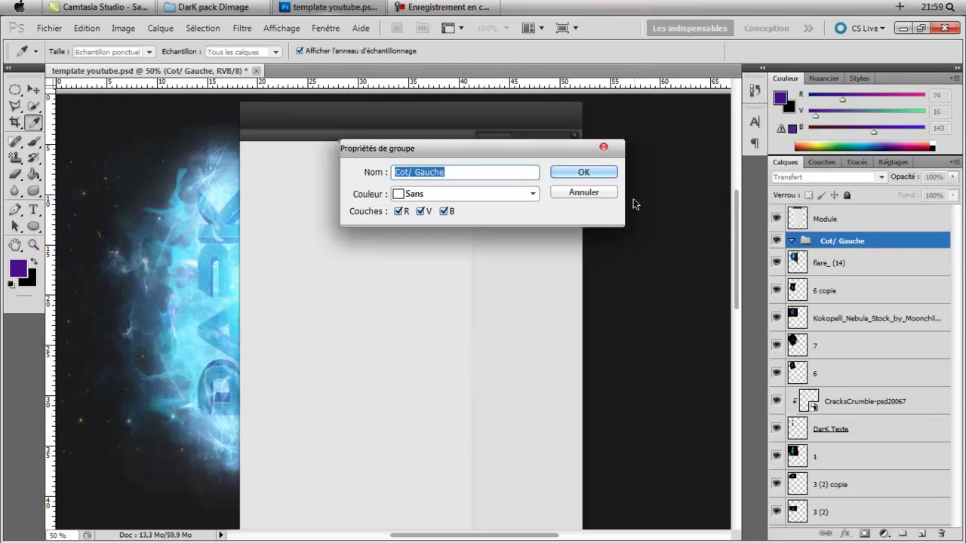
left_click(588, 196)
double_click(837, 244)
left_click(583, 172)
double_click(838, 241)
left_click(839, 243)
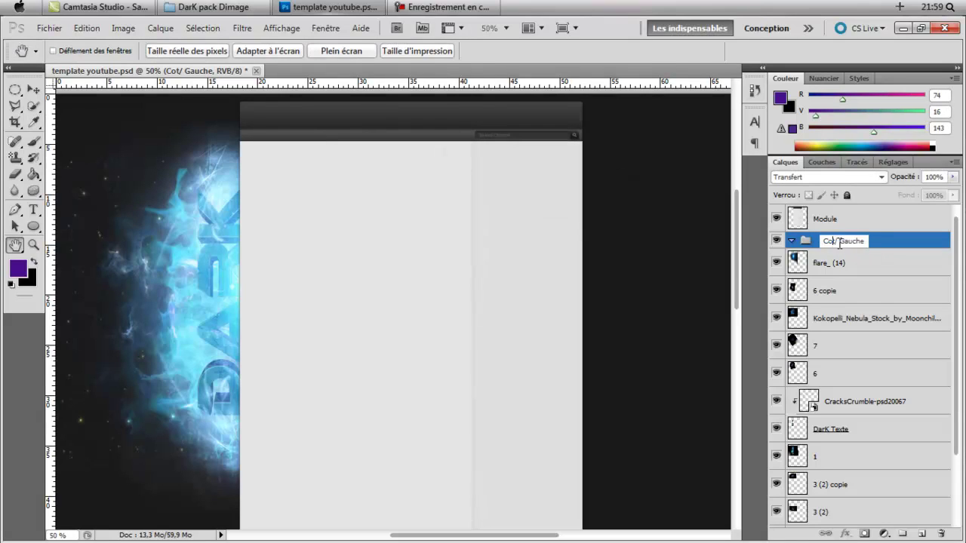
key("BackSpace")
type("e")
key("Return")
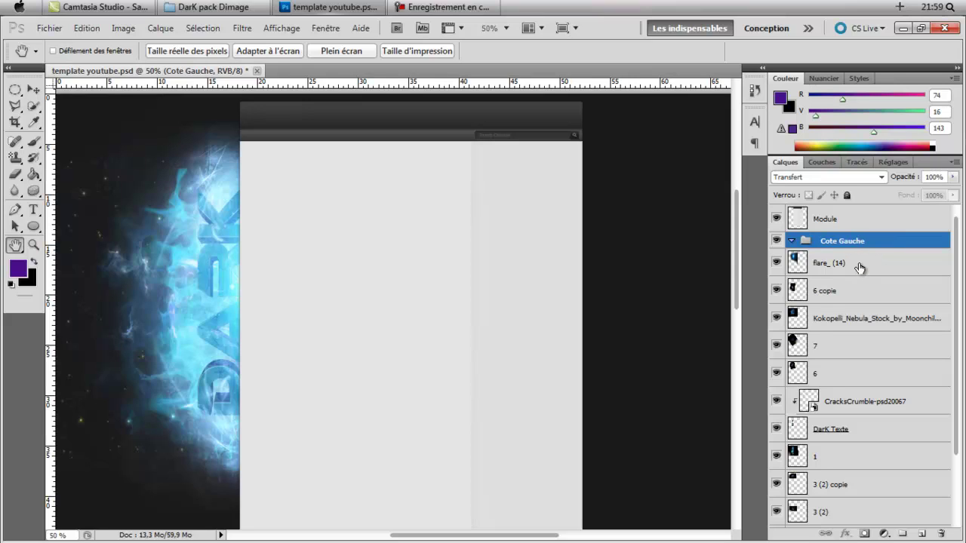
- Move all layers from flare_ (14) down to Fire_ (4) into the Cote Gauche group and collapse the group
left_click(860, 267)
scroll(860, 268, "down", 3)
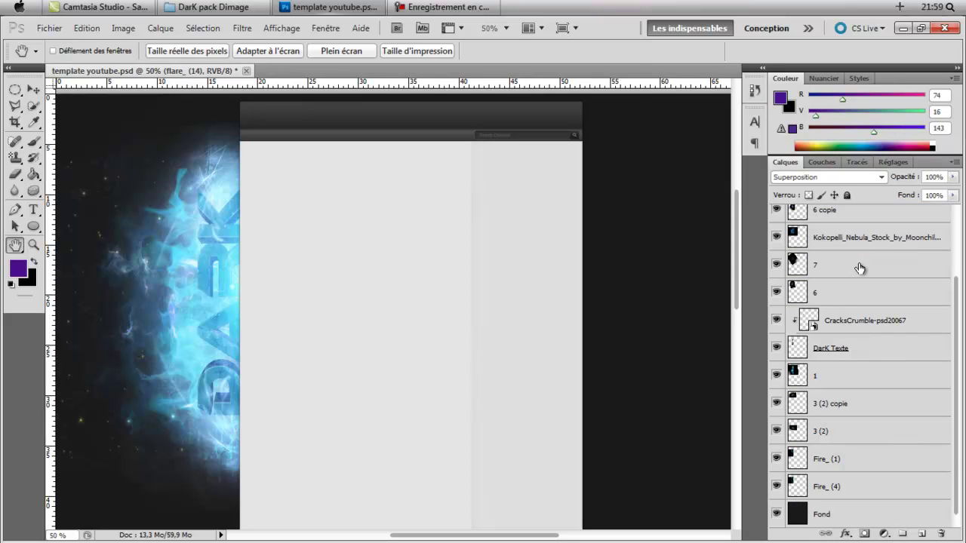
left_click(855, 491, "shift")
scroll(859, 422, "up", 3)
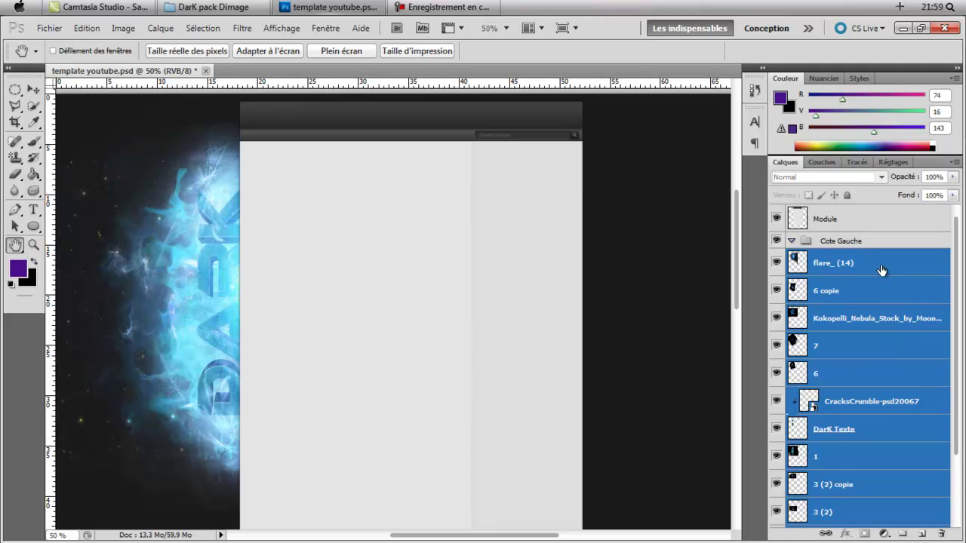
left_click_drag(880, 265, 830, 245)
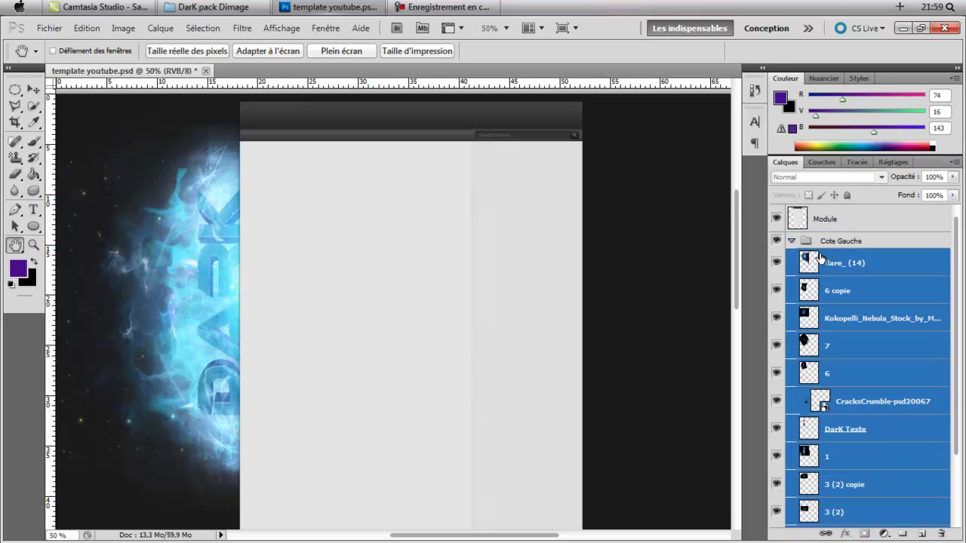
left_click(791, 241)
left_click(855, 341)
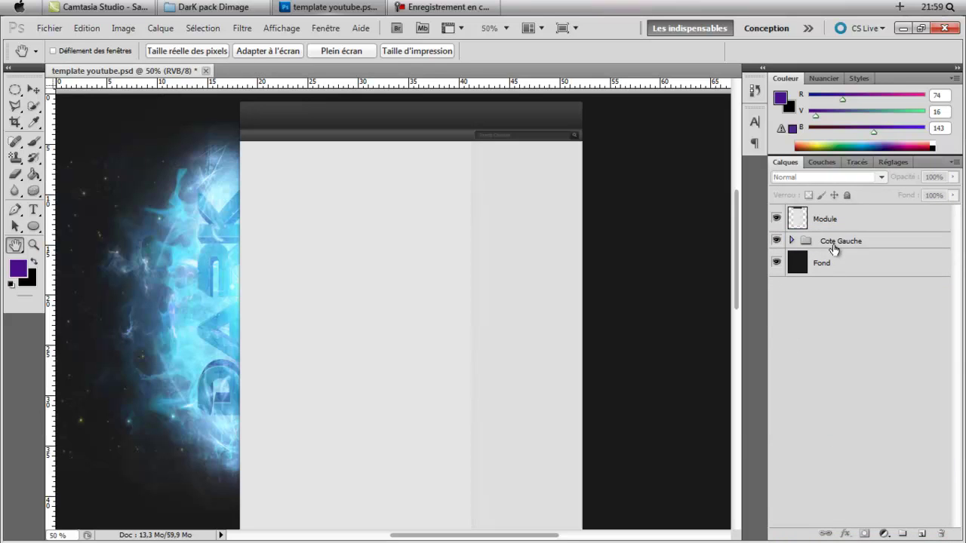
- Duplicate the Cote Gauche group and rename the copy "Cote Droit"
left_click(842, 243)
right_click(842, 243)
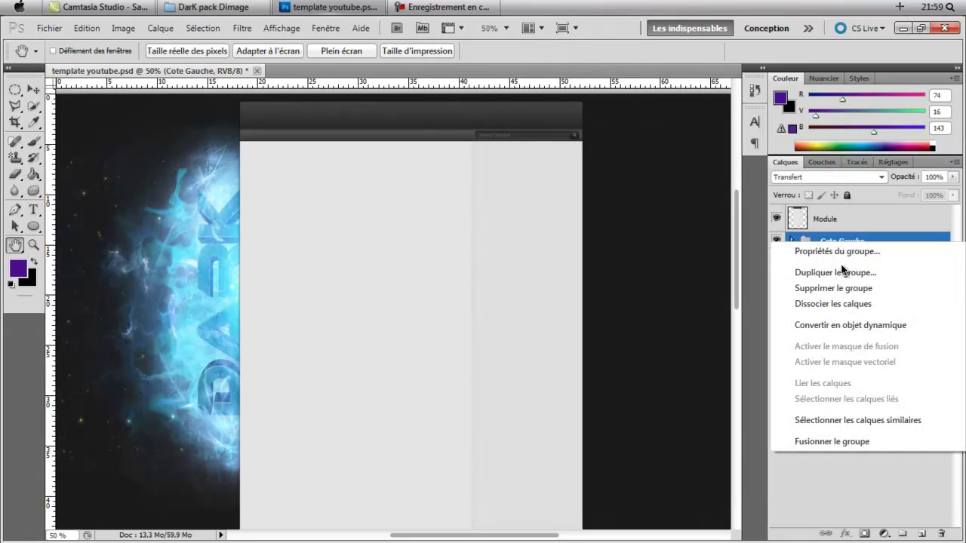
left_click(824, 273)
left_click(594, 166)
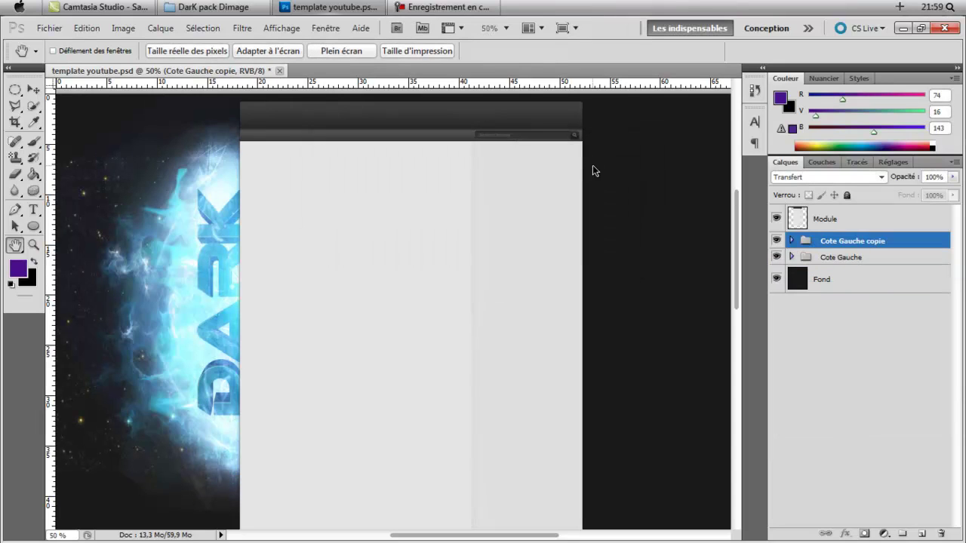
double_click(868, 241)
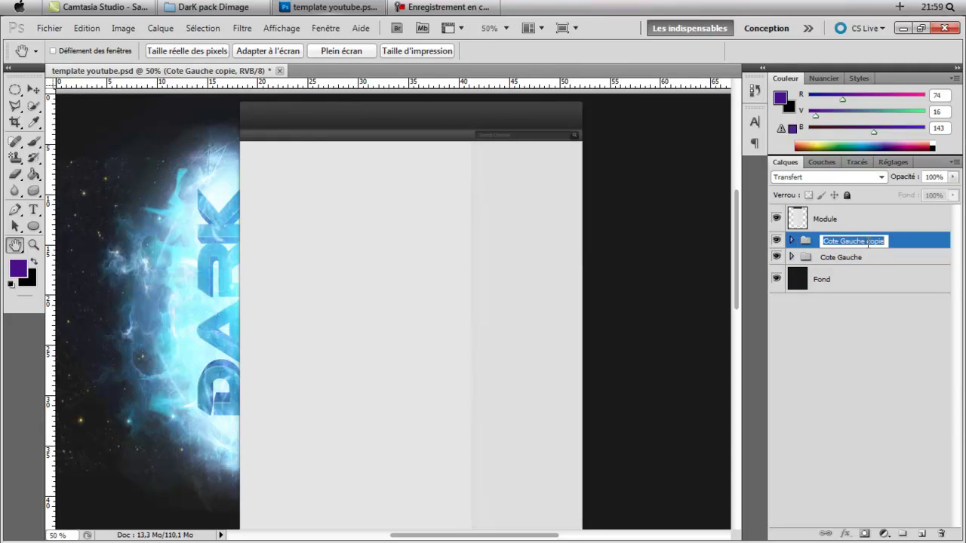
left_click(879, 242)
key("BackSpace")
key("BackSpace")
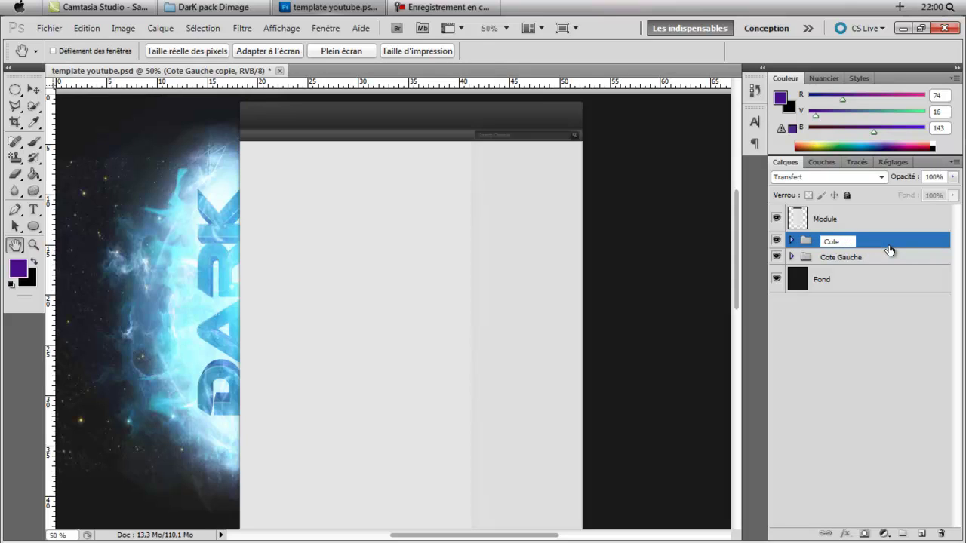
key("Return")
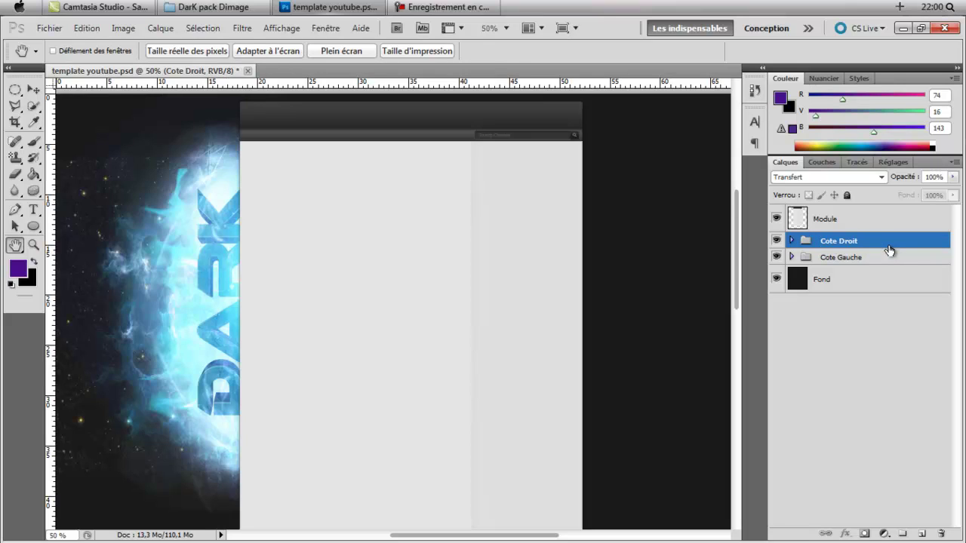
- Rotate the Cote Droit group 180° and move it to the module's right side at X 1541.50 px, Y 605.00 px, applying the transformation
key("ctrl+t")
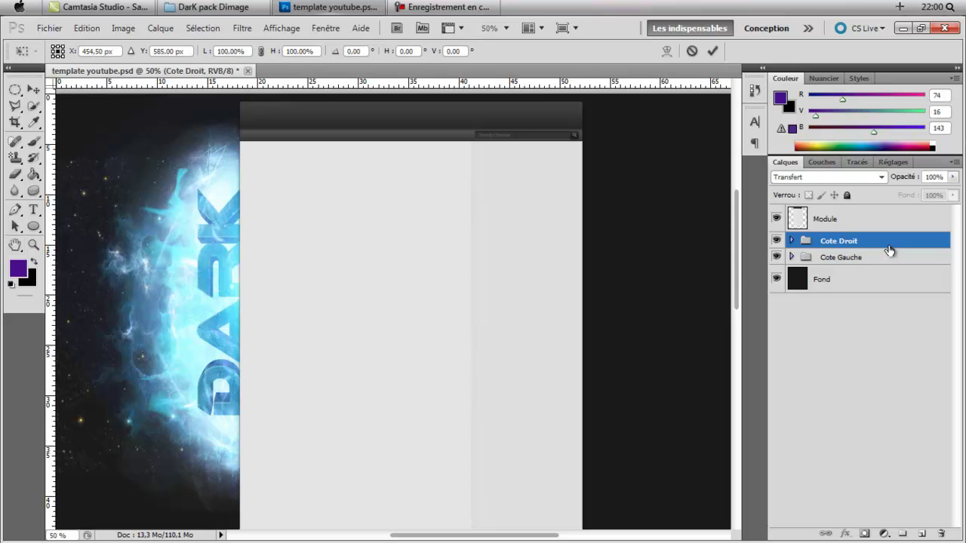
right_click(252, 294)
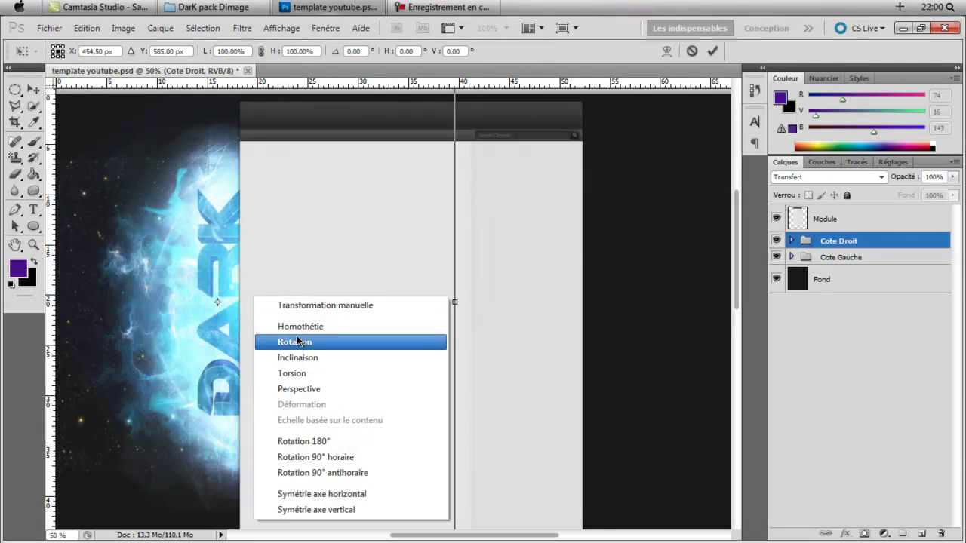
left_click(322, 441)
left_click_drag(369, 359, 634, 355)
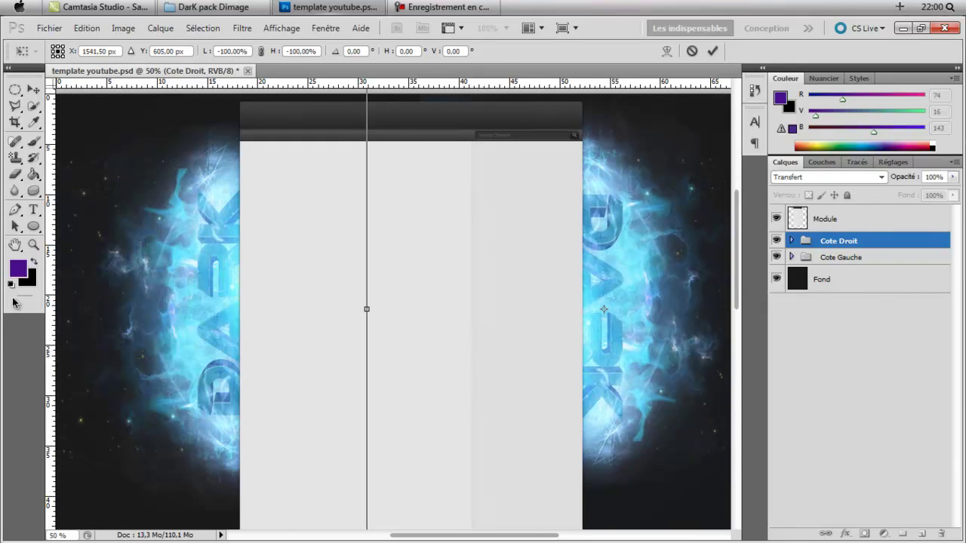
left_click(15, 243)
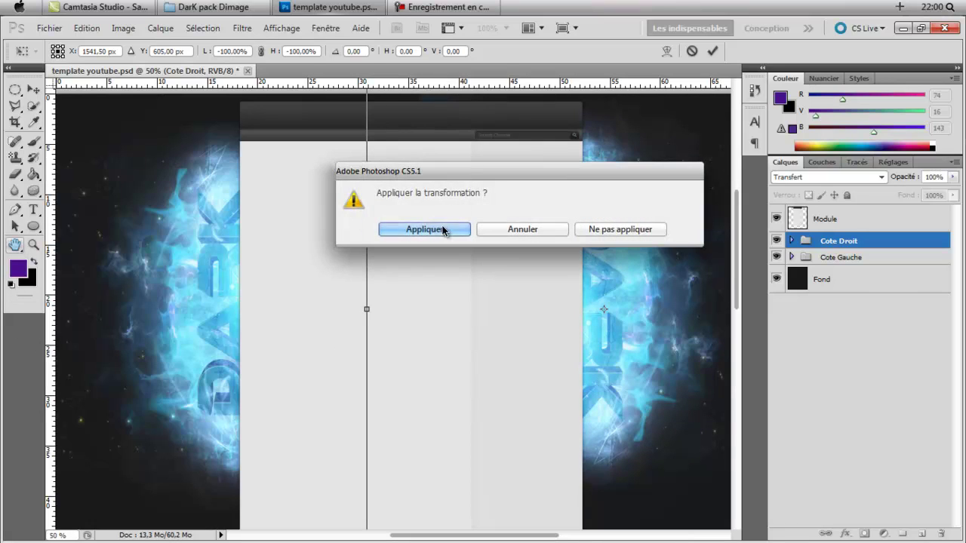
left_click(424, 230)
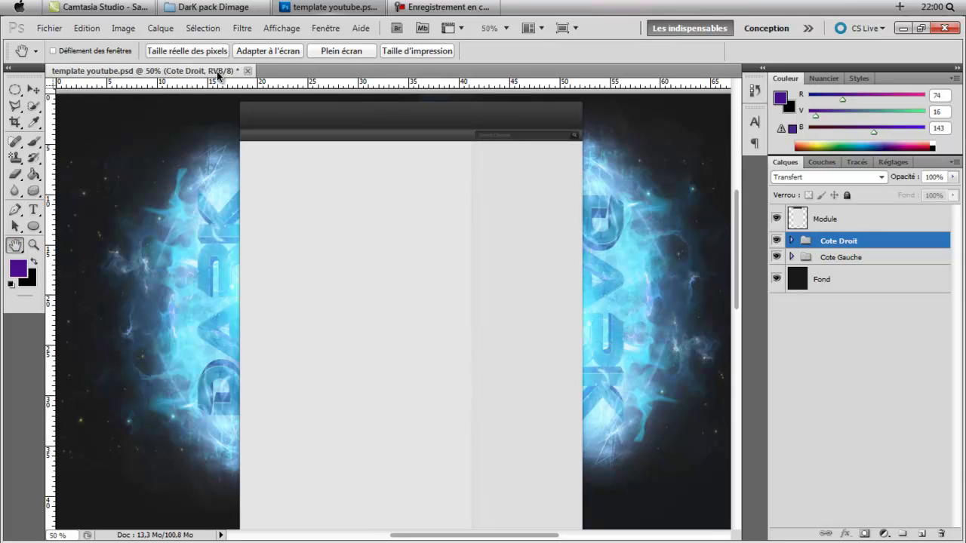
- Compare the heights of the two DARK texts using a temporary horizontal guide, and remove the guide
left_click_drag(302, 85, 289, 190)
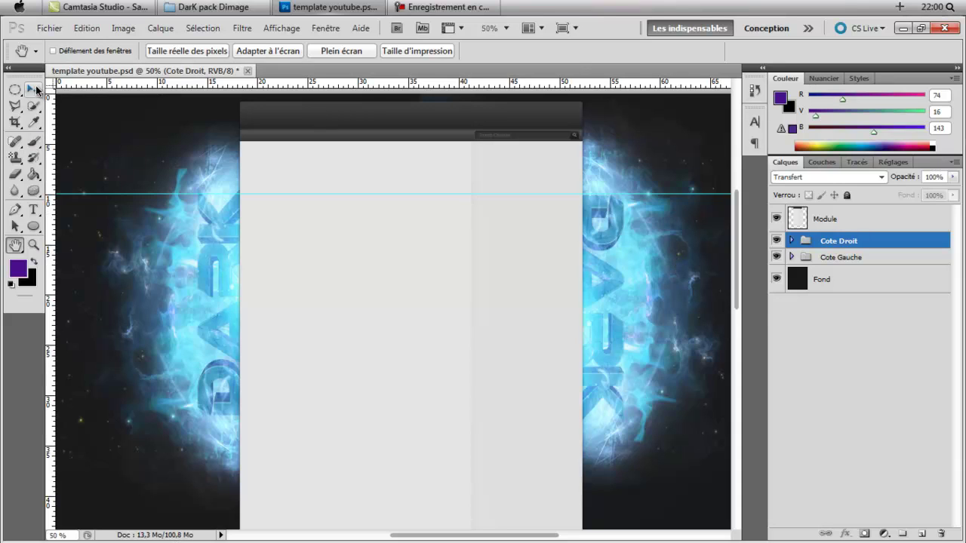
key("e")
left_click(32, 246)
left_click(106, 181, "alt")
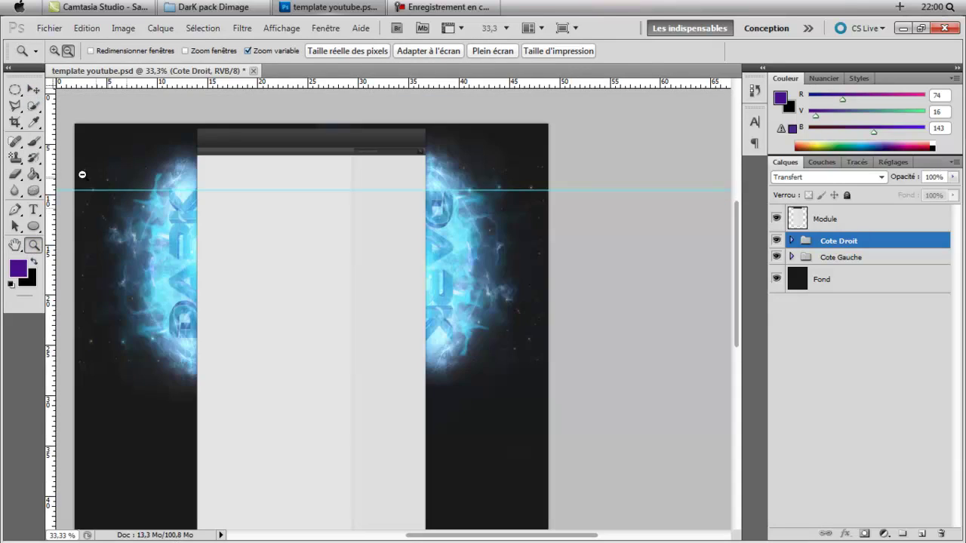
left_click(33, 91)
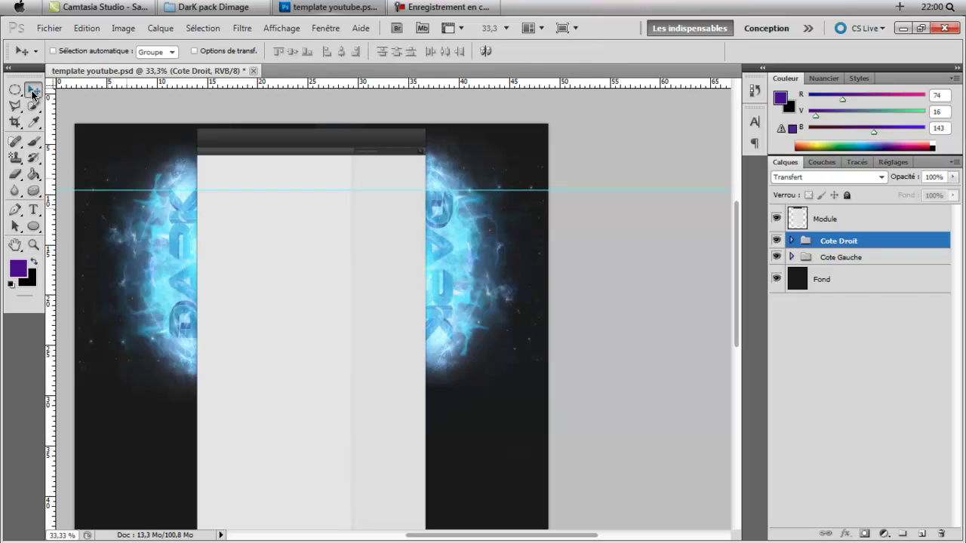
left_click_drag(565, 191, 573, 83)
- Place the effekt5 image from the DarK pack Dimage folder above the Cote Droit group
left_click_drag(308, 189, 427, 369)
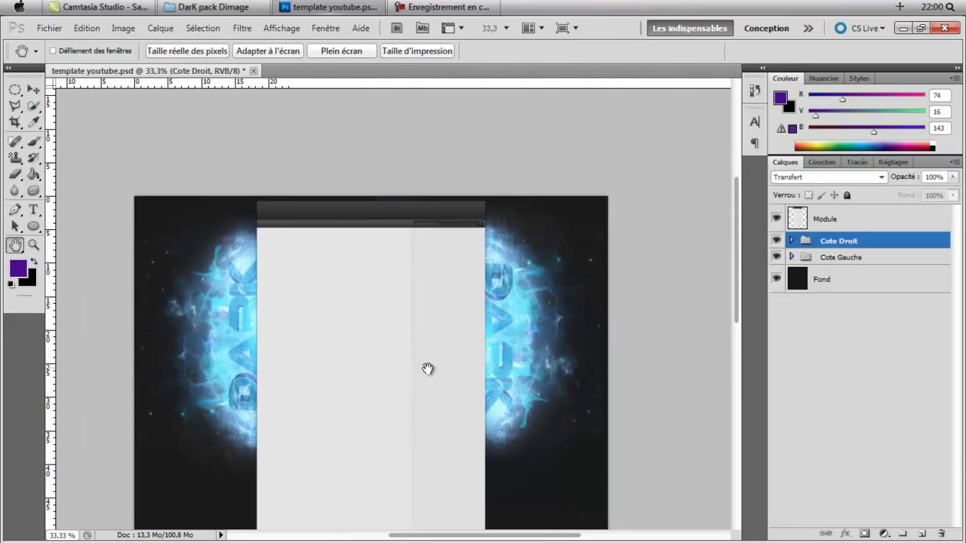
left_click(215, 8)
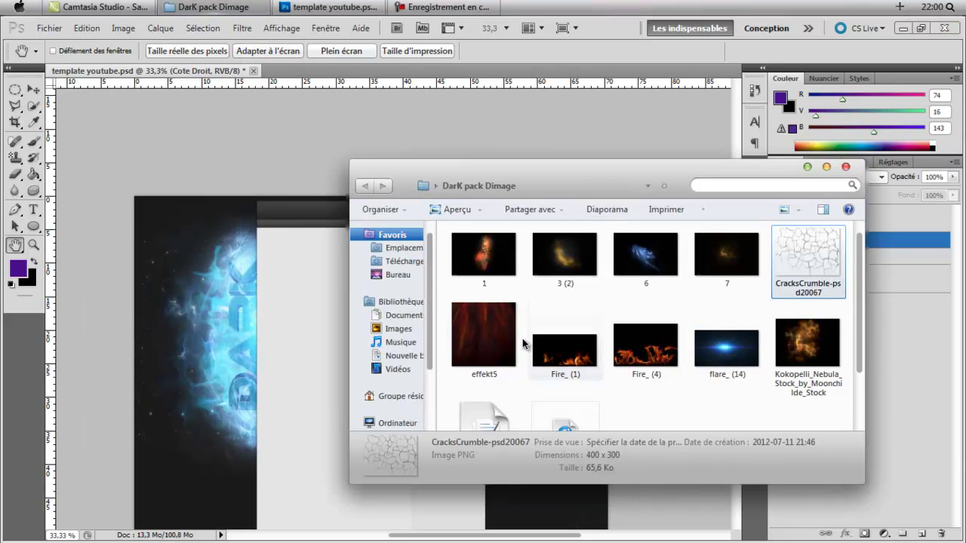
left_click_drag(486, 343, 290, 339)
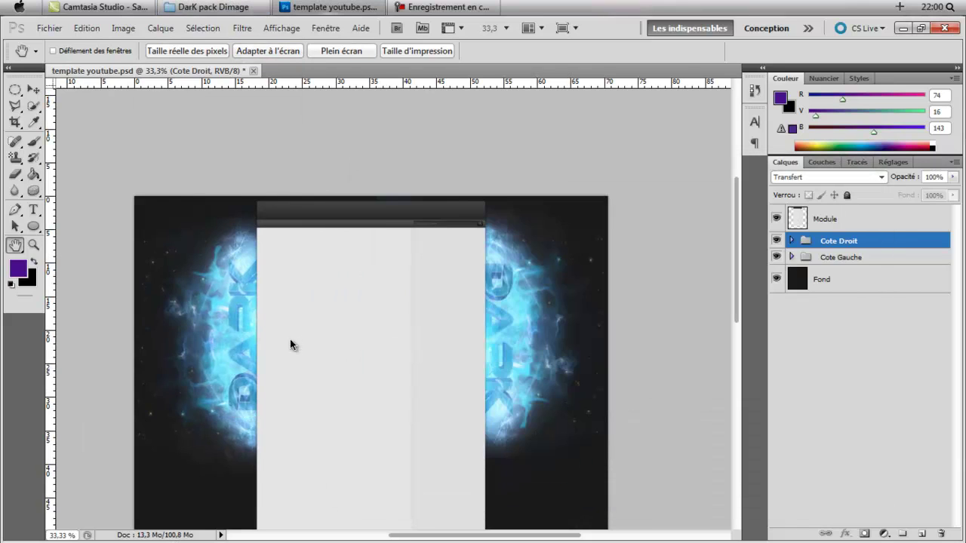
left_click(33, 245)
left_click(394, 226)
- Align the effekt5 layer with the canvas's upper corners and stretch its height to 116.40% so it covers the whole canvas
left_click(183, 139)
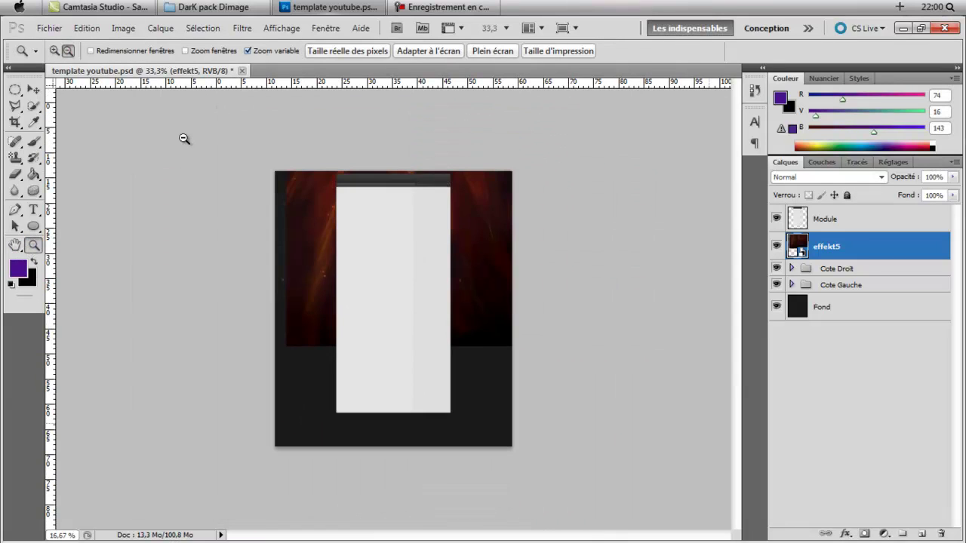
key("ctrl+t")
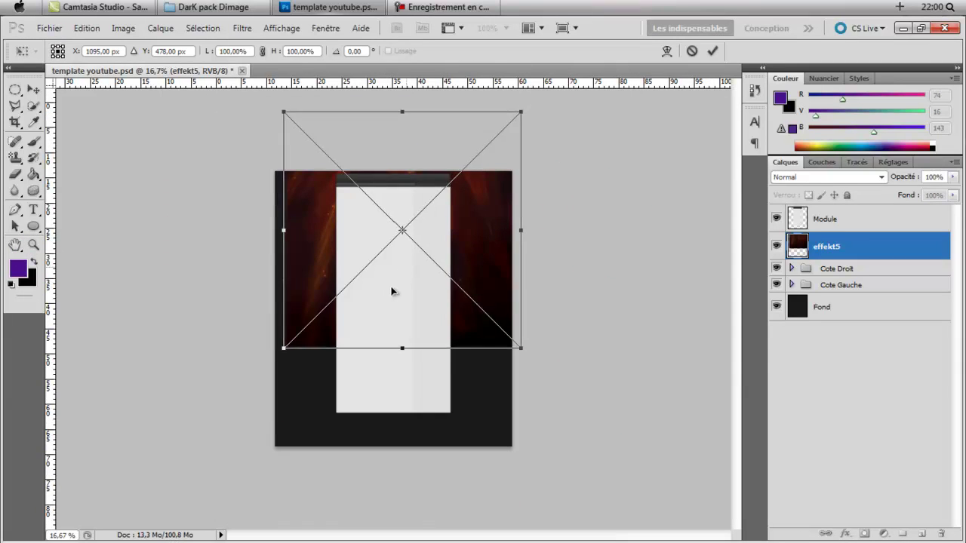
left_click_drag(392, 289, 397, 329)
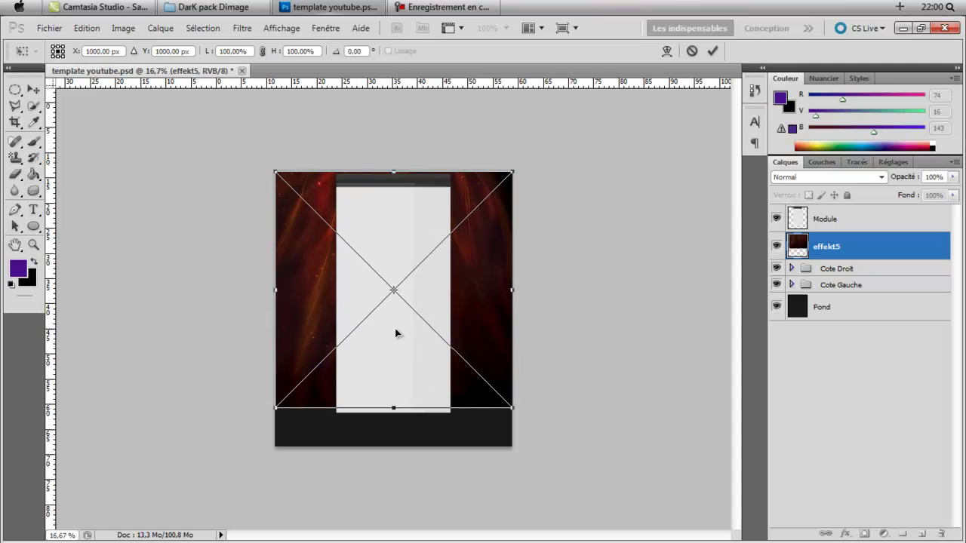
left_click_drag(394, 399, 392, 446)
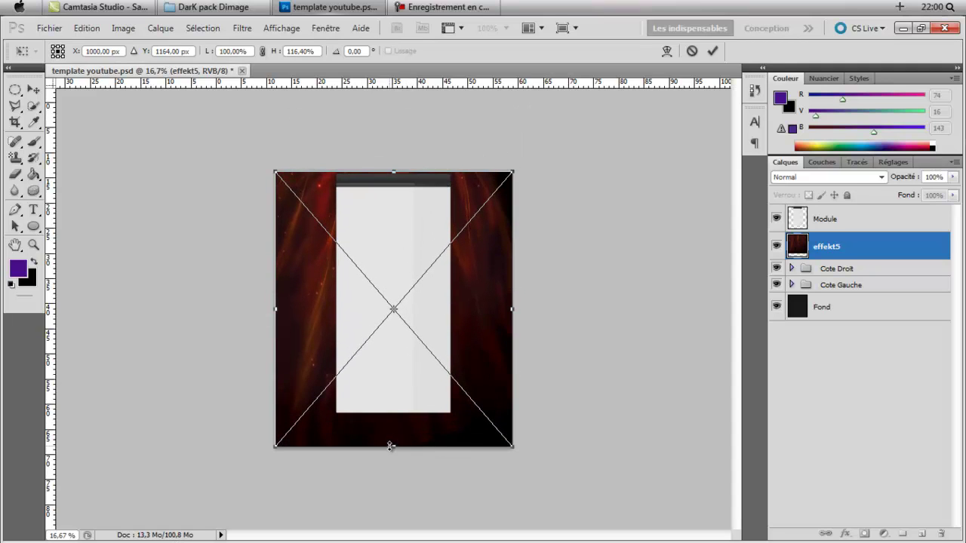
left_click(411, 229)
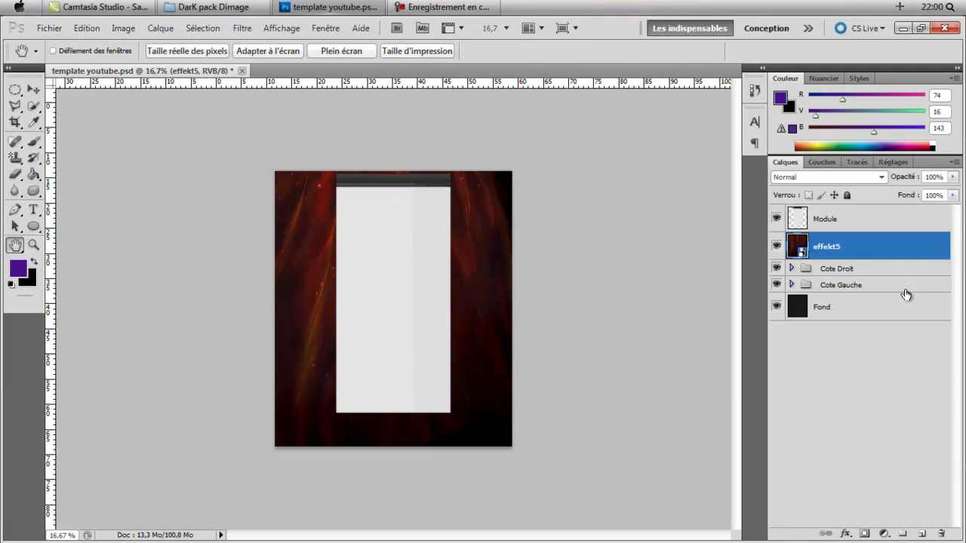
- Rasterize the effekt5 layer and shift its hue to -160 with Hue/Saturation
right_click(868, 250)
left_click(759, 319)
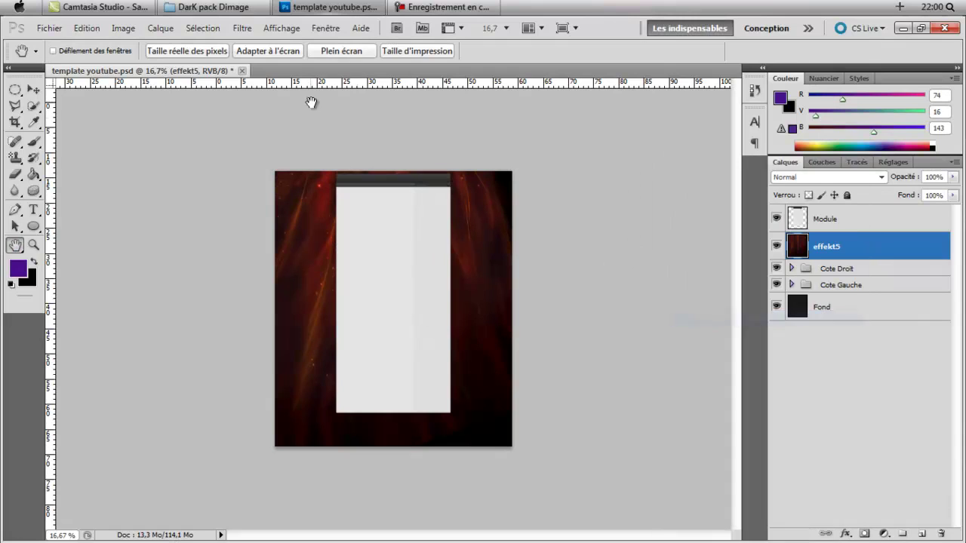
left_click(123, 28)
mouse_move(150, 61)
left_click(338, 127)
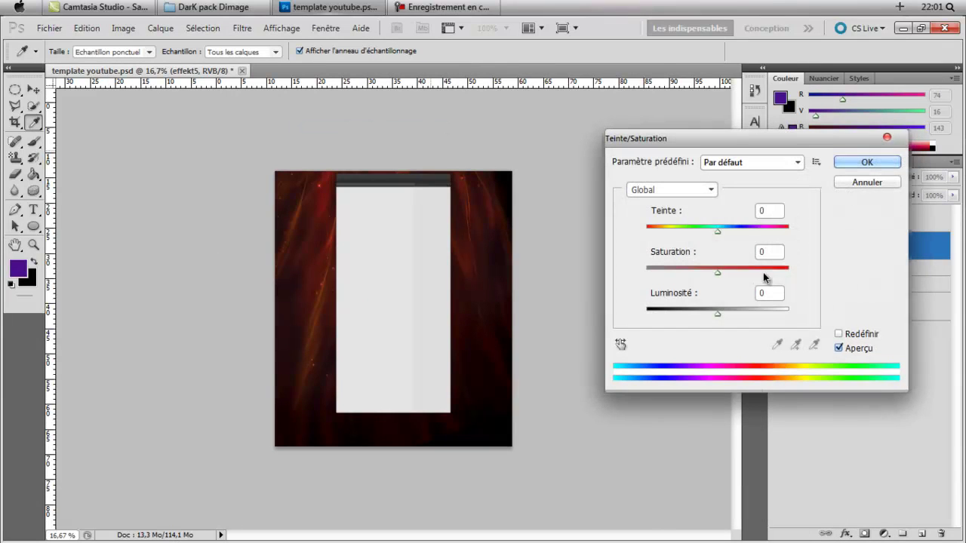
left_click_drag(718, 231, 544, 261)
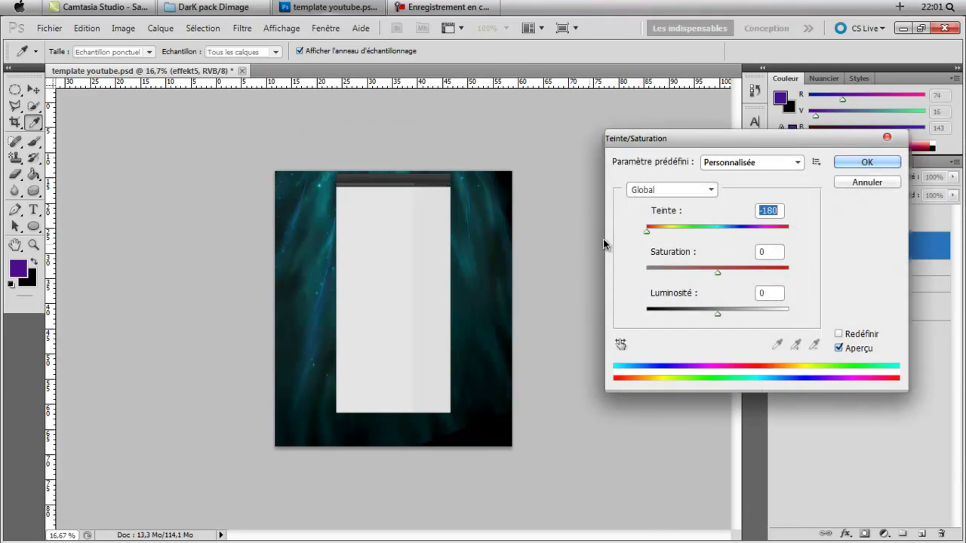
left_click_drag(635, 235, 652, 235)
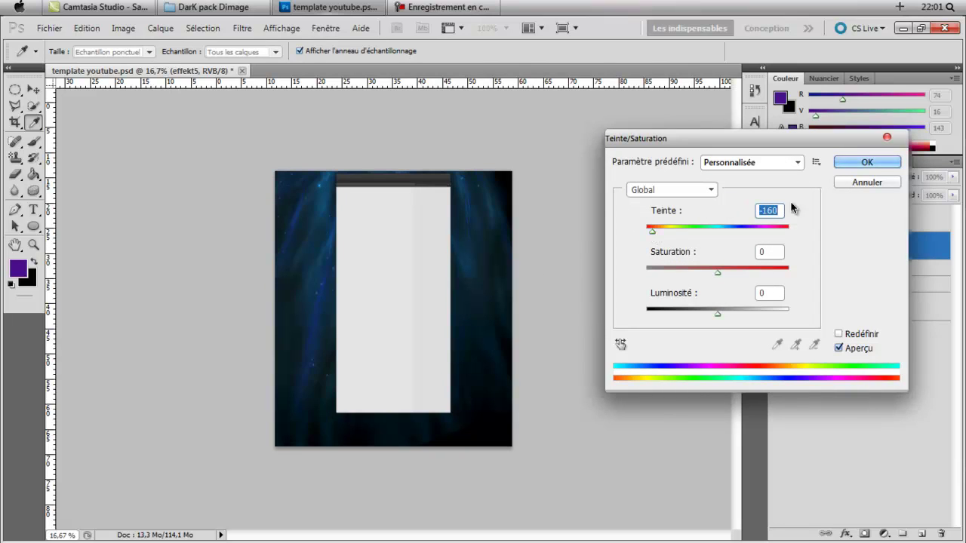
left_click(860, 162)
- Set the effekt5 layer's blend mode to Incrustation (Overlay)
key("h")
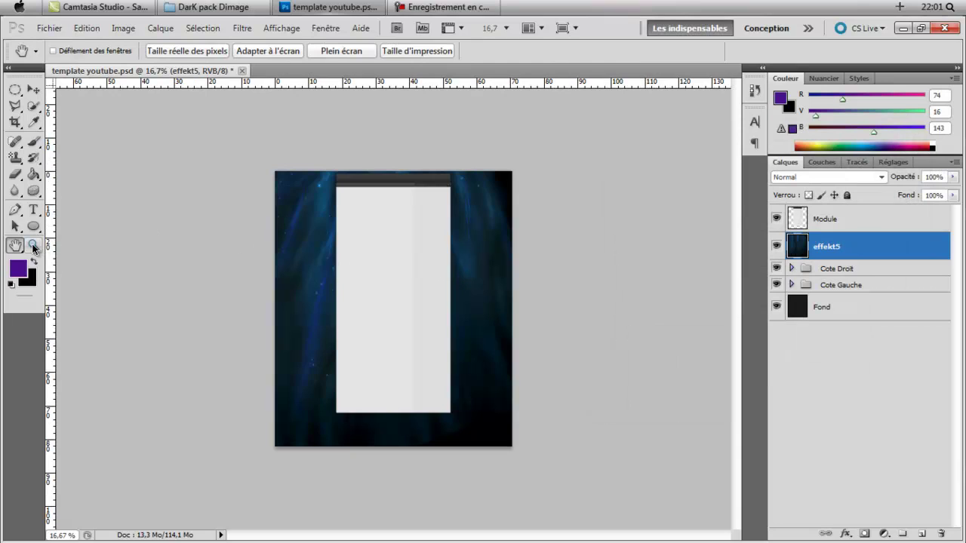
left_click(805, 175)
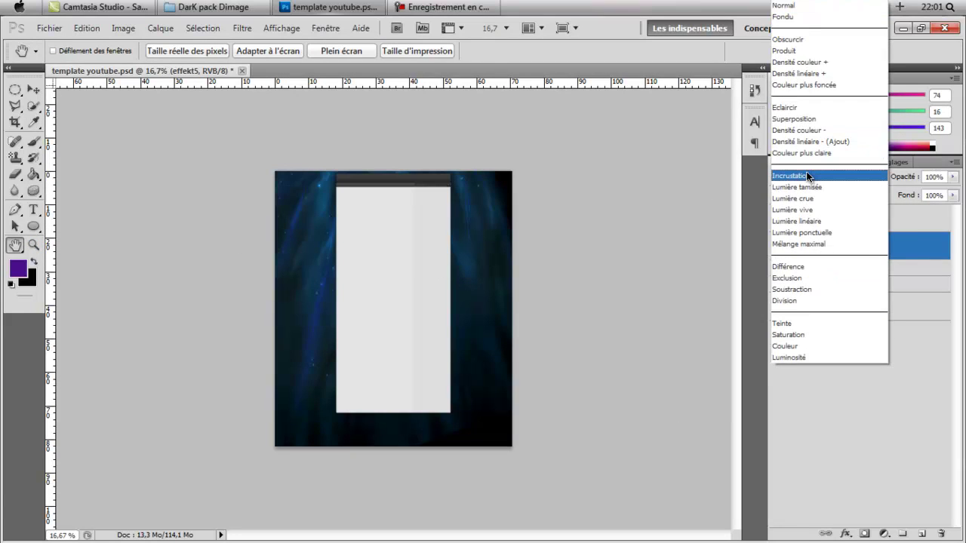
left_click(806, 173)
- Examine the blended DARK artwork on both sides of the module at 50% zoom
left_click(35, 245)
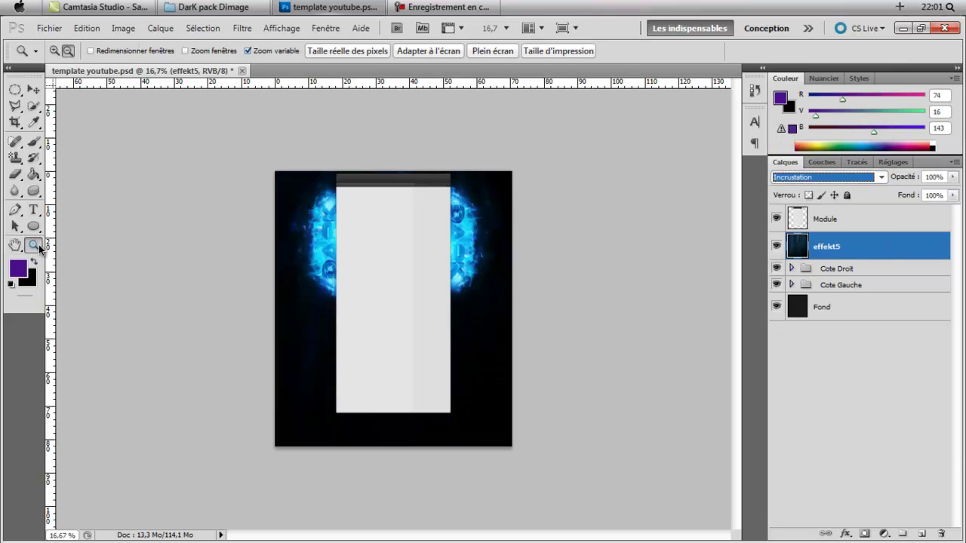
left_click(53, 50)
left_click(327, 243)
left_click(327, 244)
left_click(327, 244)
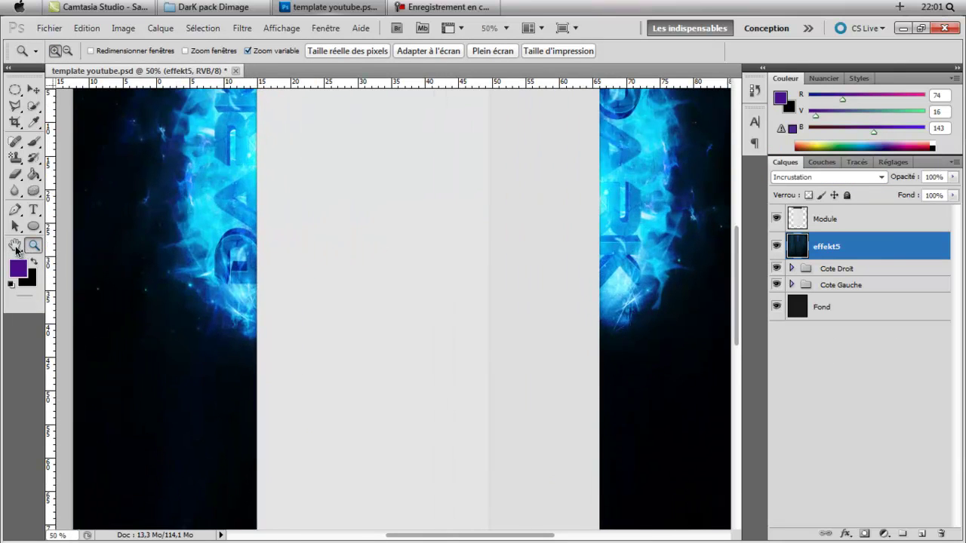
left_click(15, 246)
left_click_drag(224, 339, 258, 371)
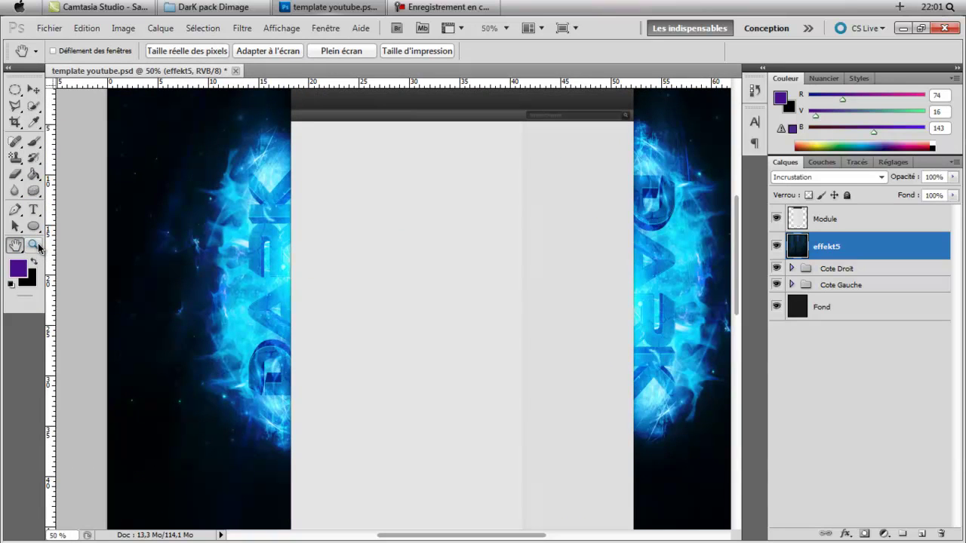
left_click_drag(188, 218, 334, 340)
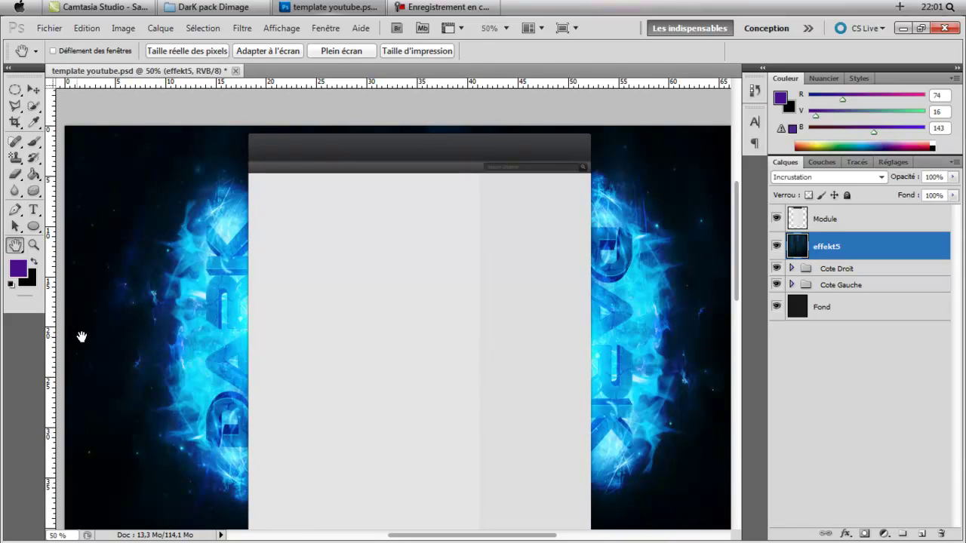
- Add the text "An0n DarK Channel" in white 60 pt Cambria over the module's dark header, on a layer above Module
left_click_drag(298, 291, 311, 357)
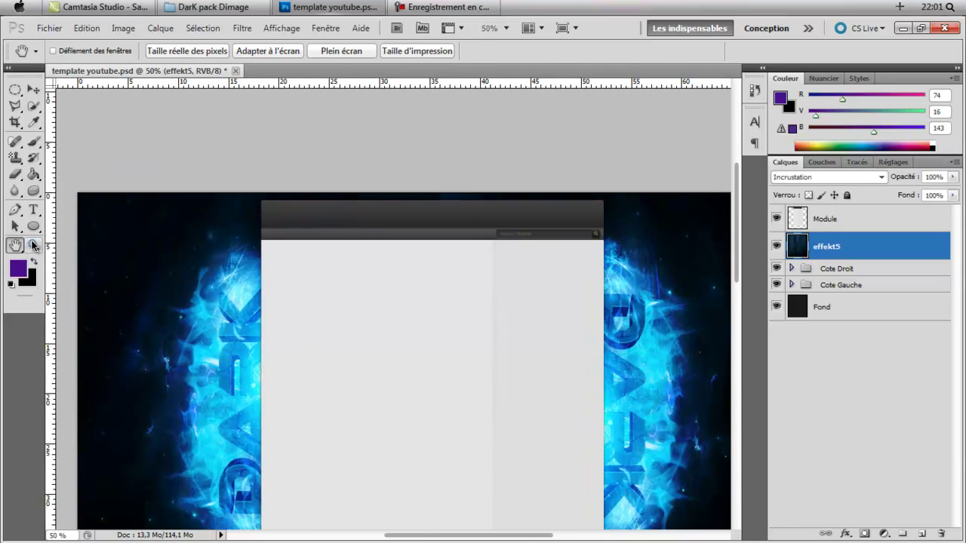
left_click(29, 247)
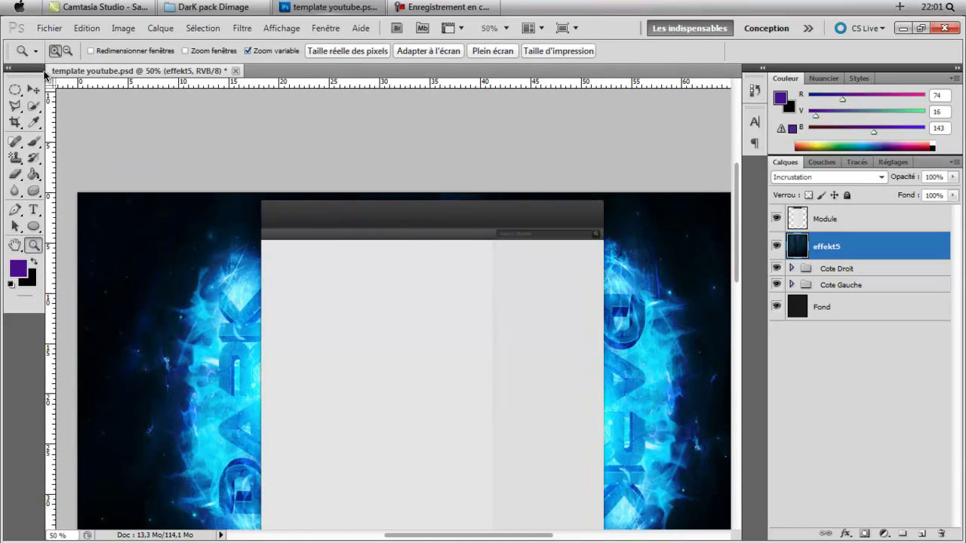
left_click(262, 213)
left_click(15, 245)
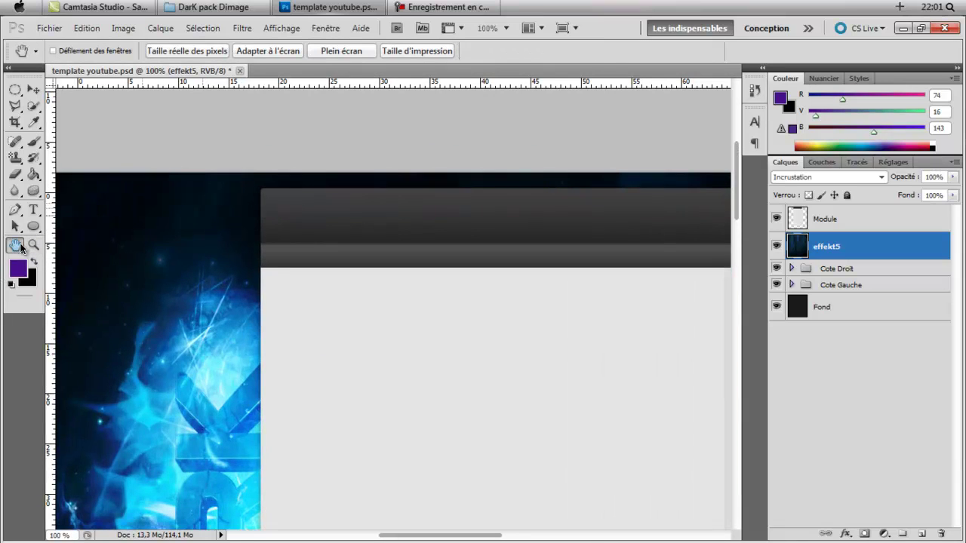
left_click_drag(304, 252, 152, 330)
left_click(848, 227)
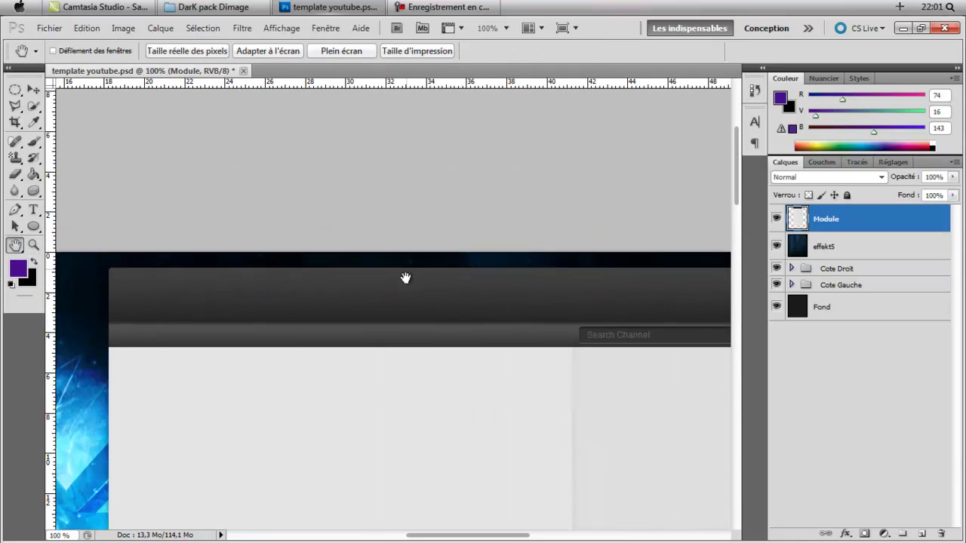
left_click_drag(406, 275, 290, 322)
left_click(35, 212)
left_click(158, 351)
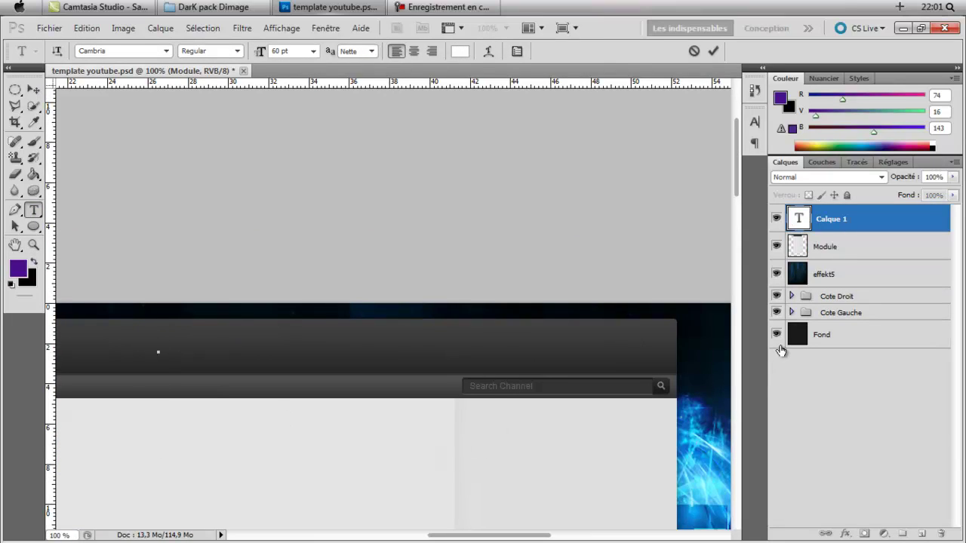
type("An")
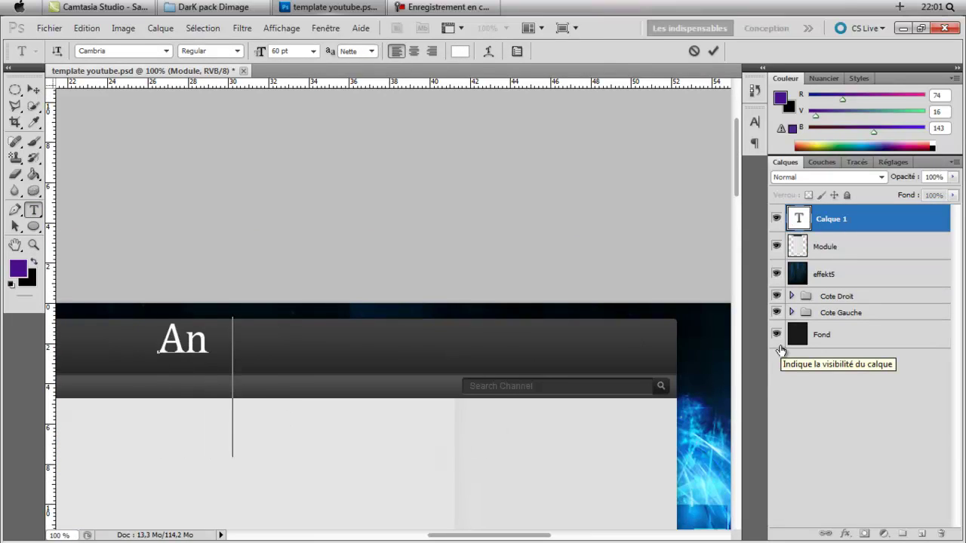
type("0n")
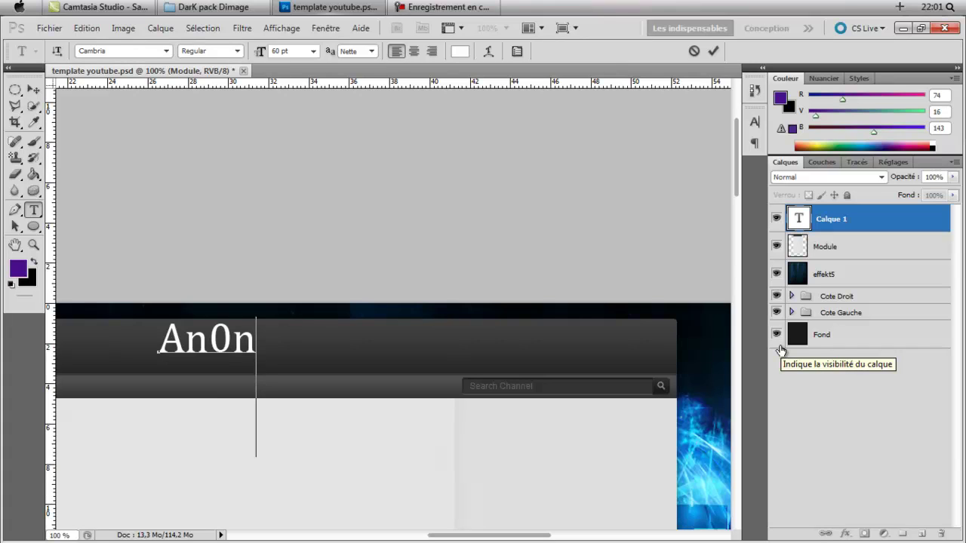
type(" Dar")
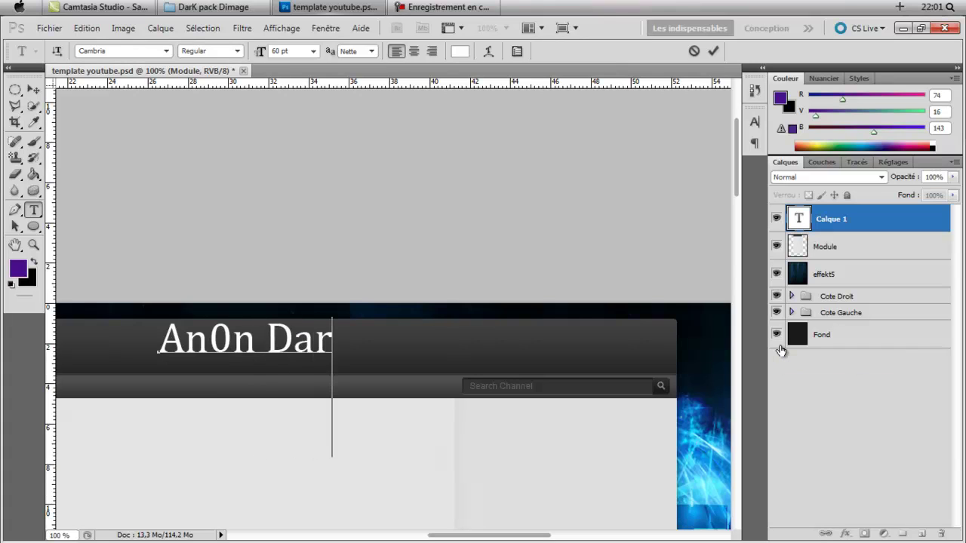
type("K Channel")
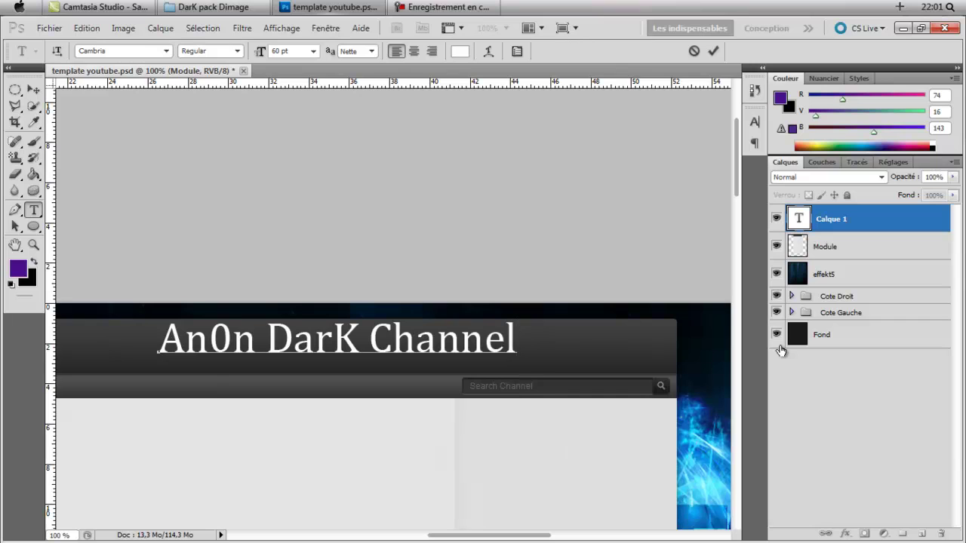
left_click(15, 244)
- Scale the title text to 57.36% width and 32.81% height and place it in the narrow strip above the module's header
left_click_drag(283, 342, 317, 356)
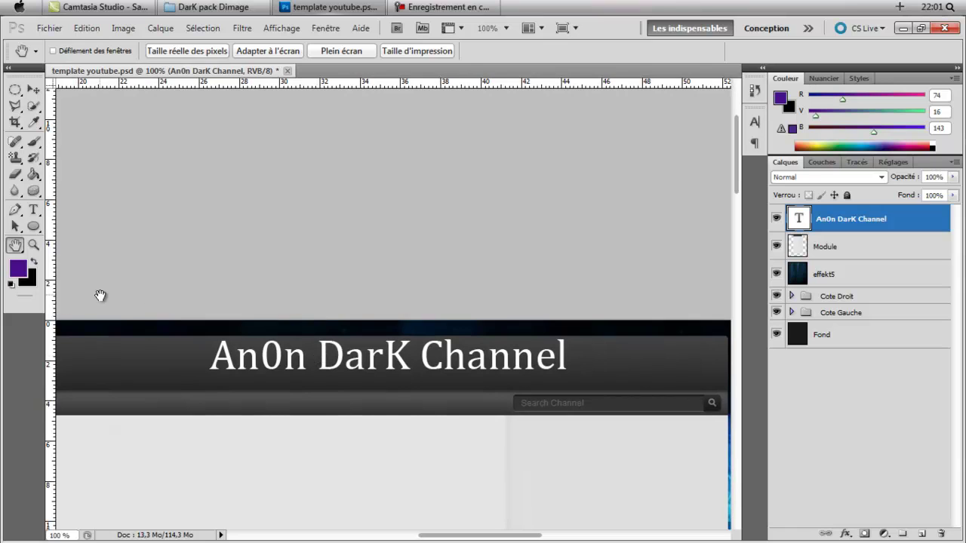
key("ctrl+t")
left_click_drag(436, 413, 380, 418)
left_click_drag(332, 480, 342, 392)
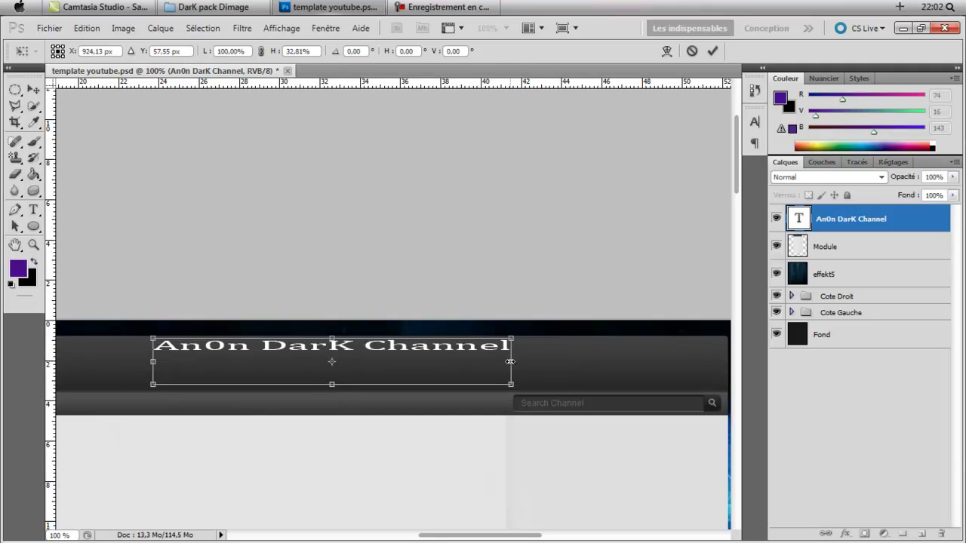
left_click_drag(510, 361, 402, 352)
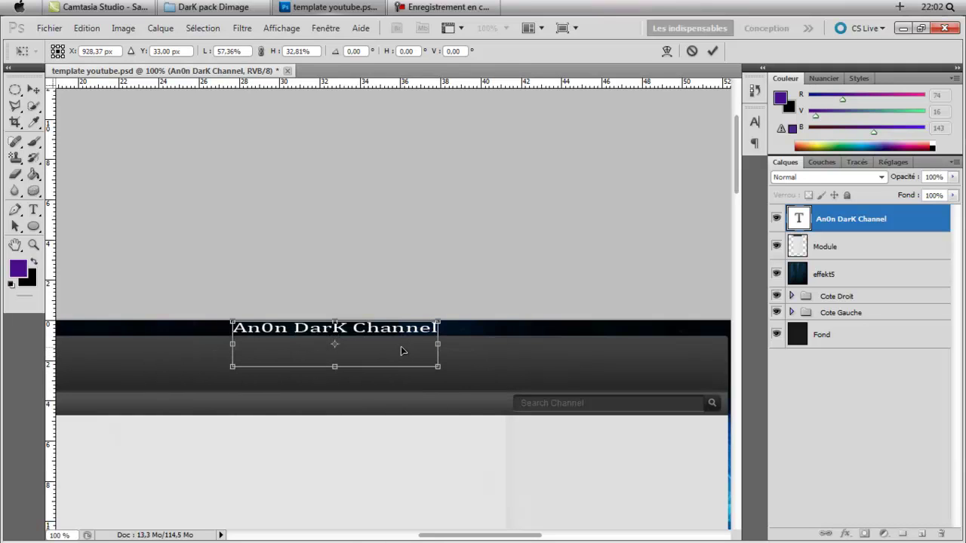
key("h")
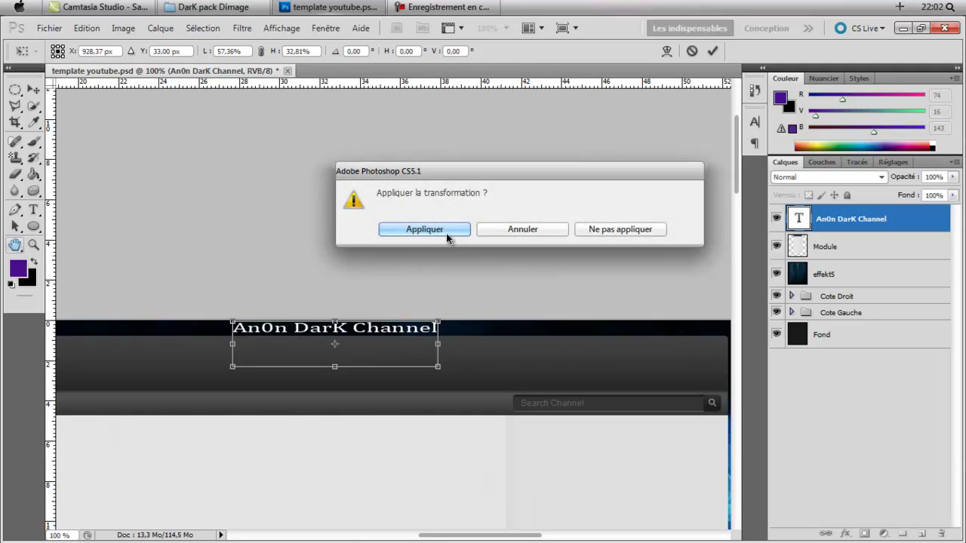
key("Return")
mouse_move(255, 297)
left_mouse_down()
mouse_move(328, 304)
mouse_move(256, 302)
left_mouse_up()
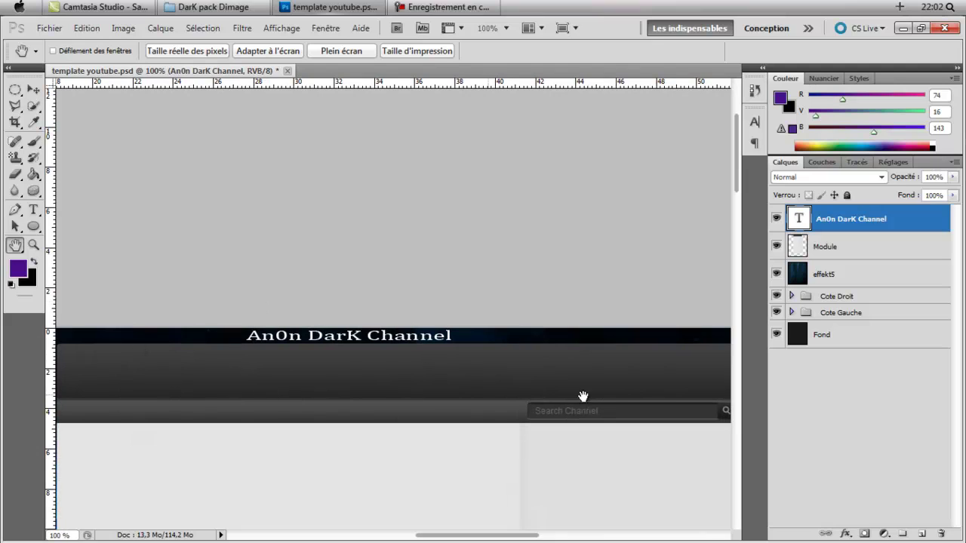
- Shift the title text horizontally to X 999.50 px, keeping it in the strip above the module
key("v")
key("ctrl+t")
left_click_drag(410, 367, 457, 364)
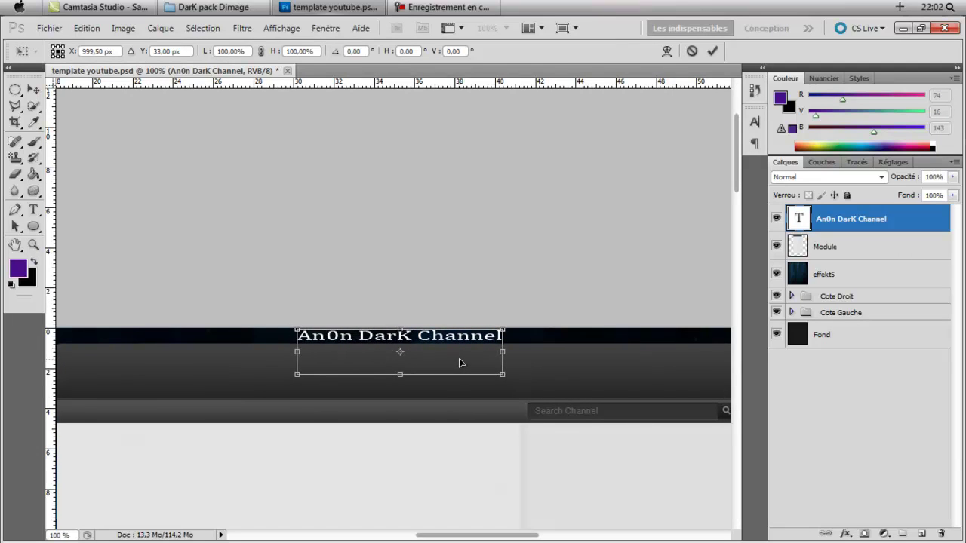
key("h")
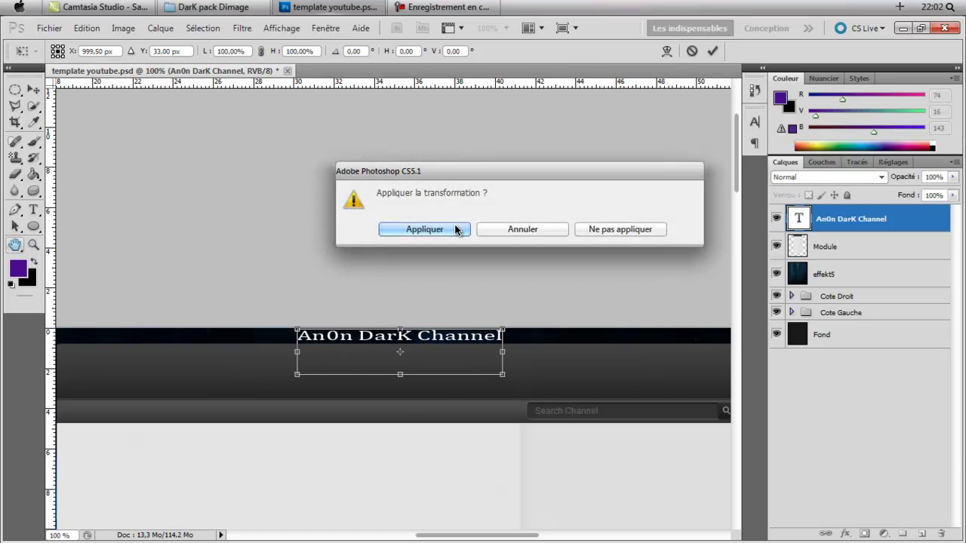
left_click(458, 227)
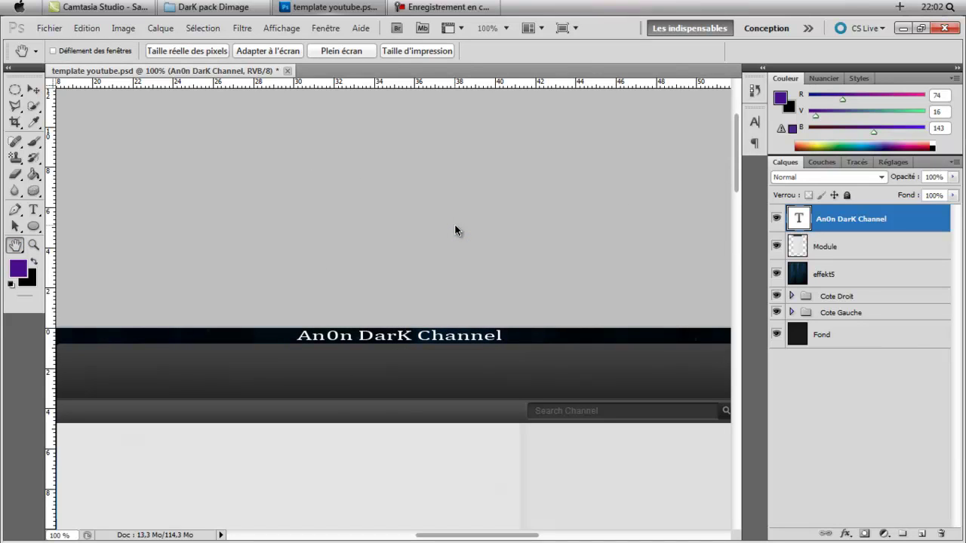
- Add a Gradient Overlay to the title text layer and set the gradient's starting colour stop to white (ffffff)
double_click(911, 227)
left_click_drag(666, 219, 767, 162)
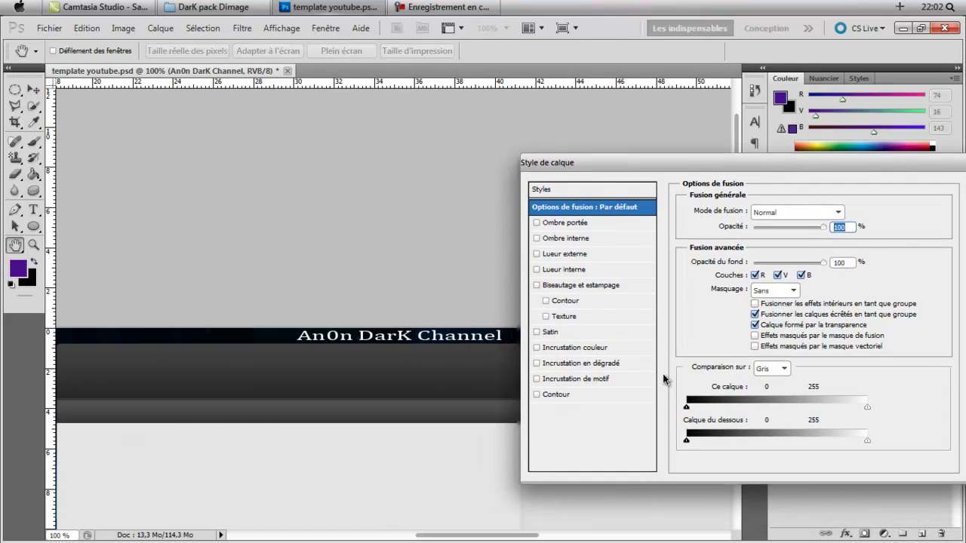
left_click(599, 364)
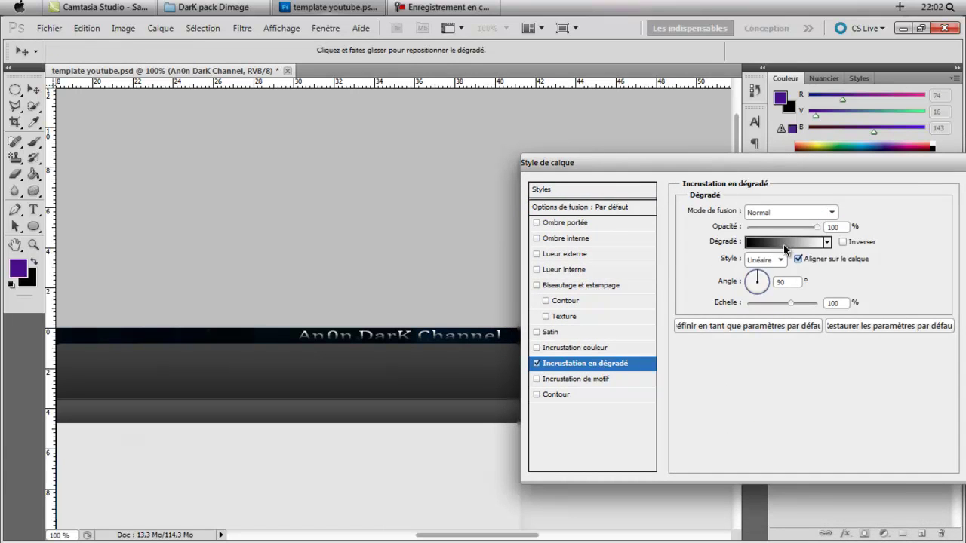
left_click(783, 245)
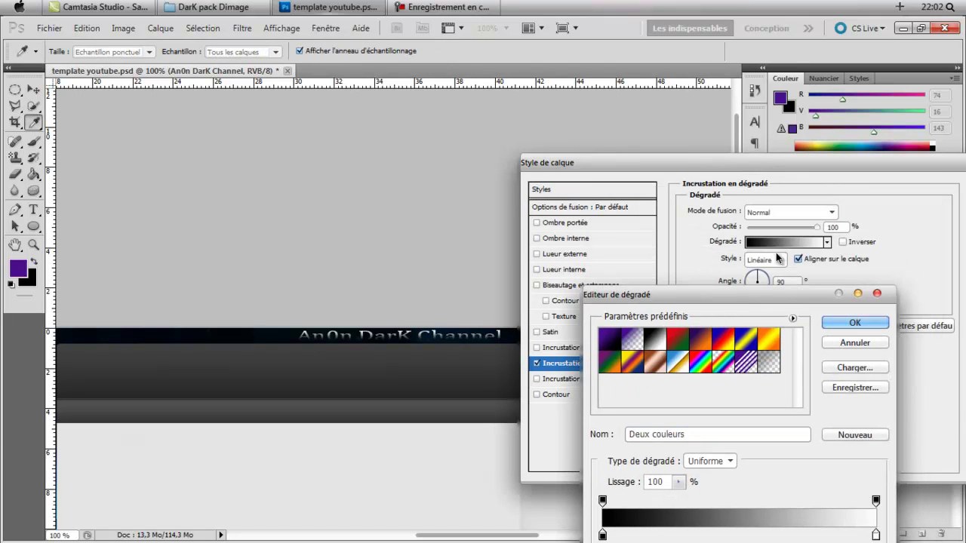
left_click_drag(679, 295, 709, 198)
double_click(633, 439)
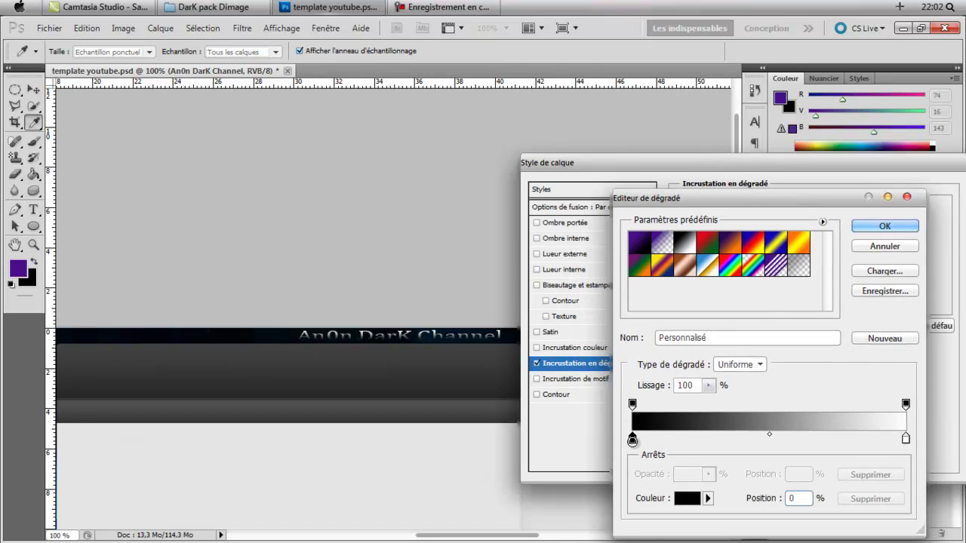
left_click_drag(679, 335, 457, 158)
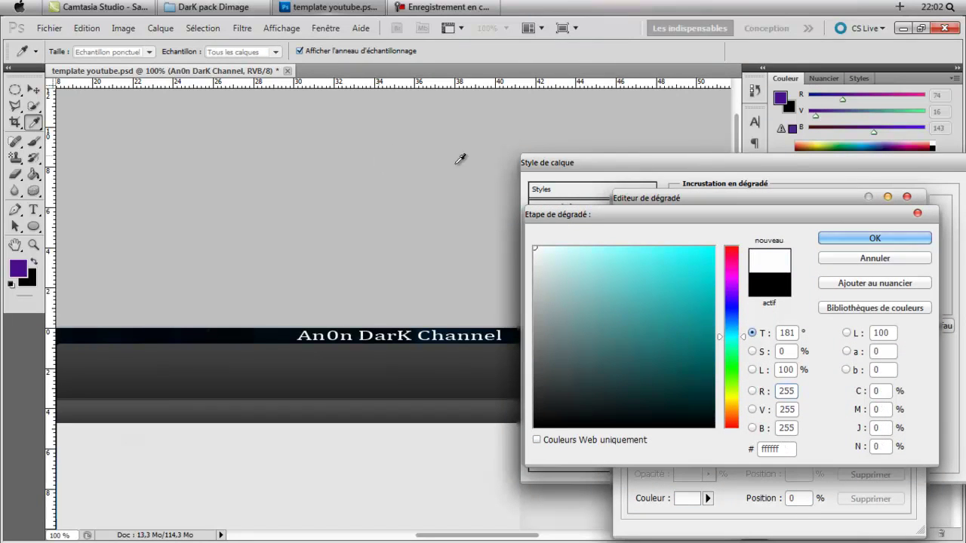
left_click(910, 238)
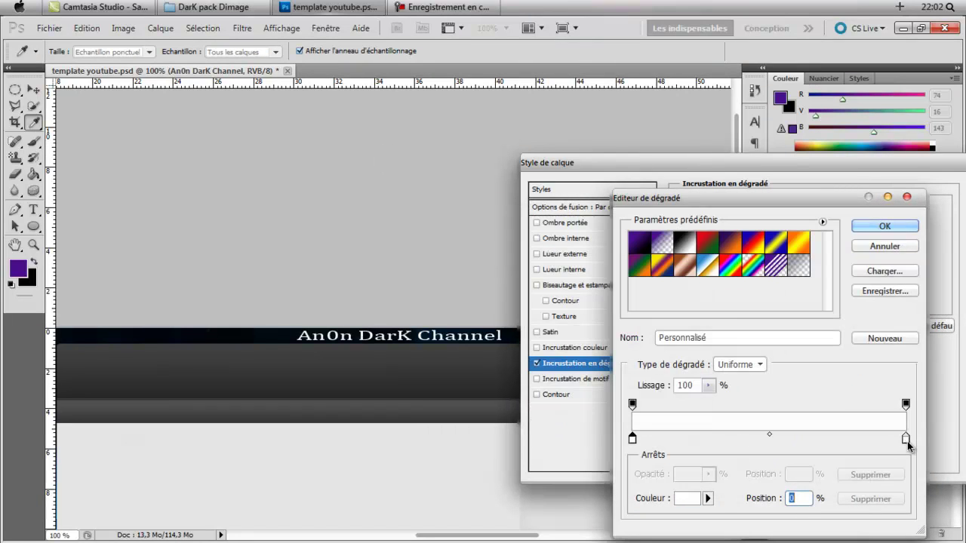
- Set the gradient's colour stop at 100% to a saturated bright blue and accept the edited gradient
double_click(907, 441)
left_click_drag(727, 308, 737, 325)
left_click_drag(679, 309, 714, 247)
left_click(864, 240)
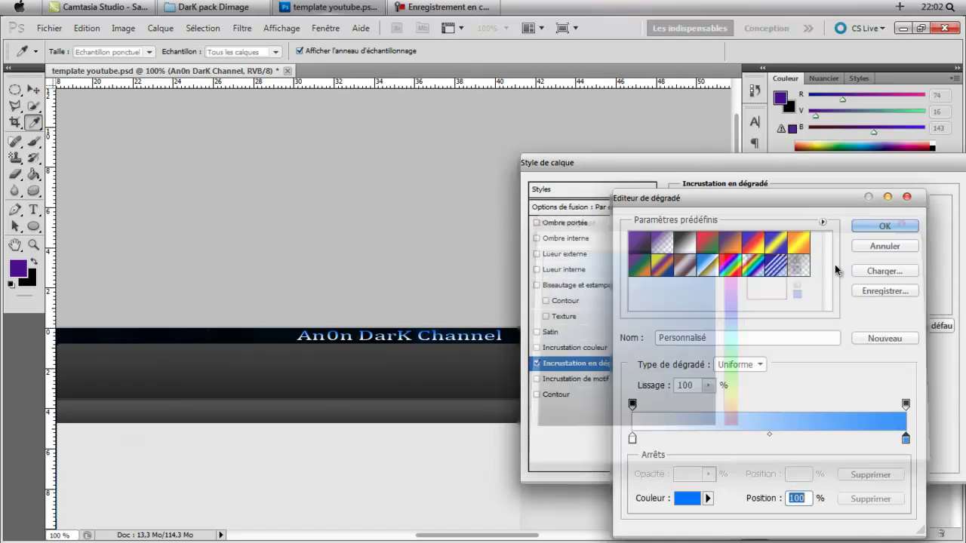
left_click(890, 227)
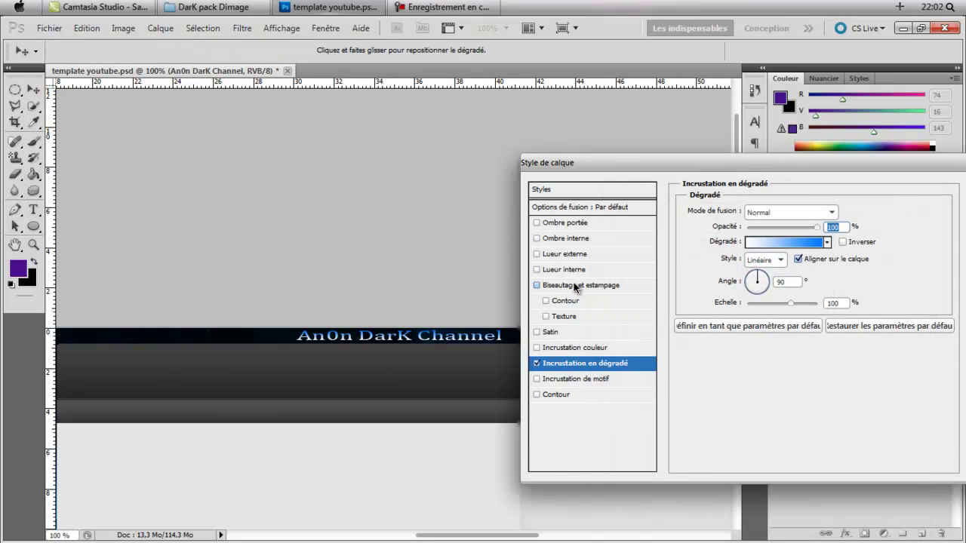
- Add an Outer Glow to the title text and change the glow colour to bright cyan-blue
left_click(564, 257)
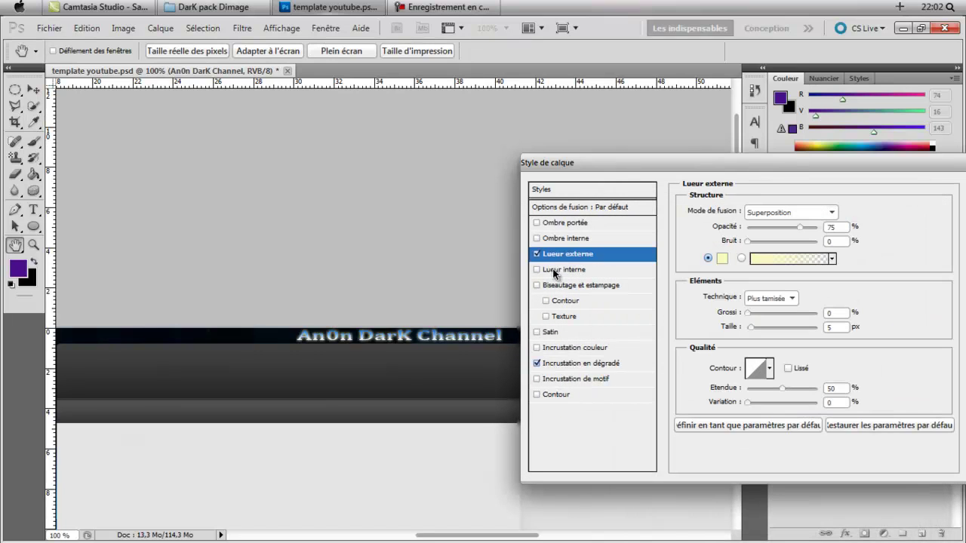
left_click(725, 260)
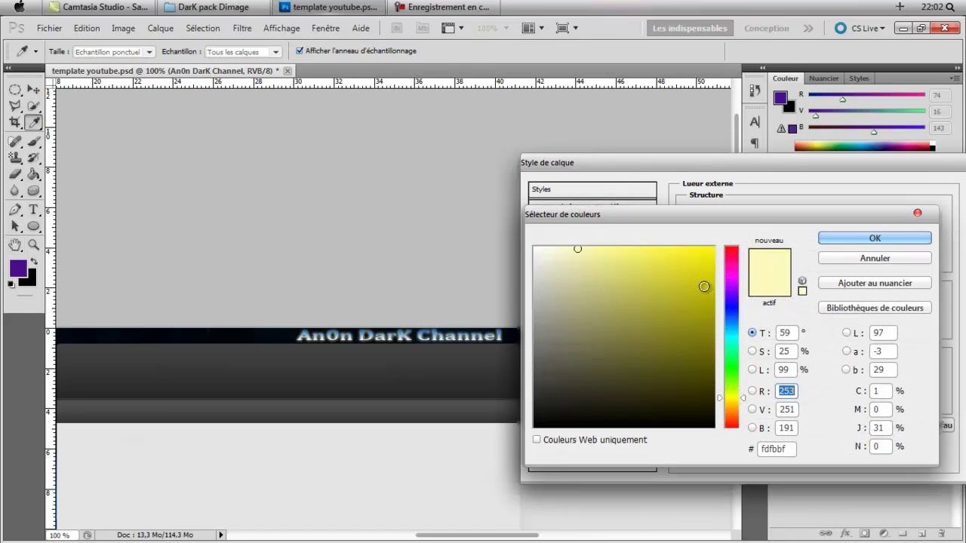
left_click_drag(731, 397, 732, 332)
left_click(713, 250)
left_click(836, 238)
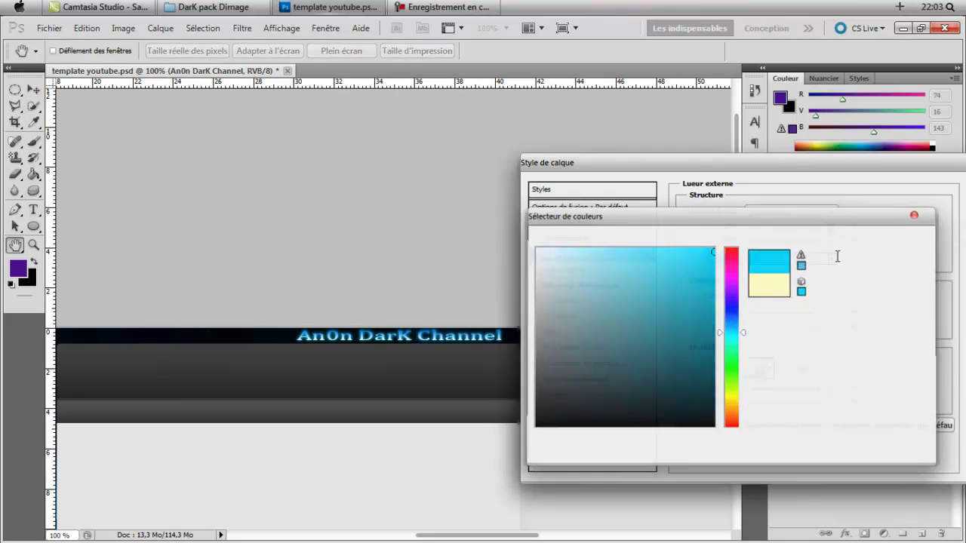
- Set the title's Outer Glow opacity to 55% and apply the layer style
left_click_drag(779, 166, 813, 185)
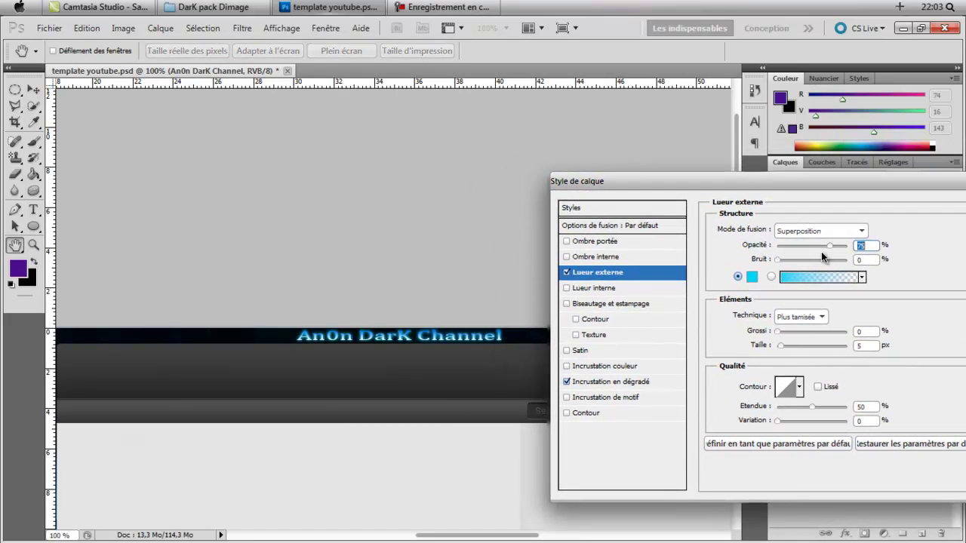
mouse_move(821, 248)
left_mouse_down()
mouse_move(779, 241)
mouse_move(835, 247)
mouse_move(826, 248)
left_mouse_up()
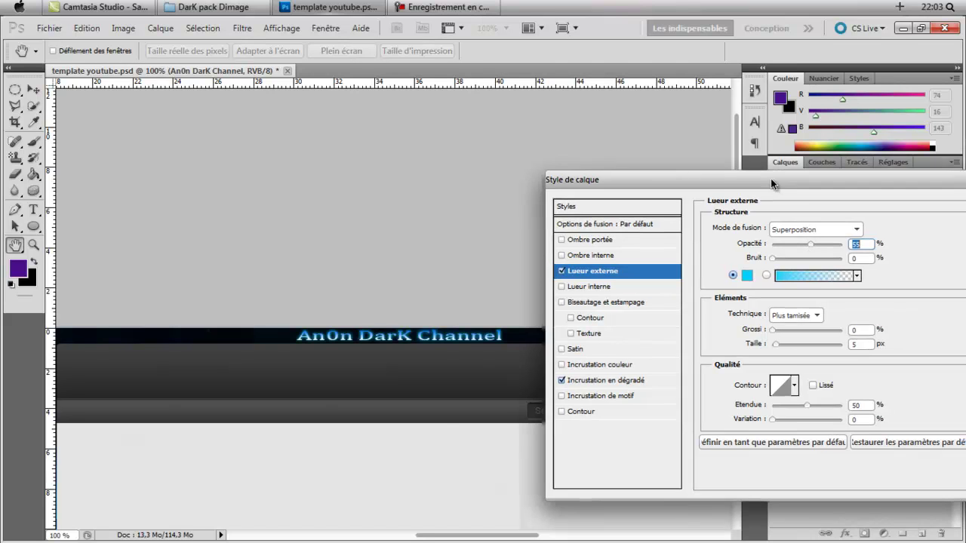
left_click_drag(770, 179, 700, 179)
left_click(939, 209)
- Examine the styled title and the whole channel background at 25% zoom
left_click_drag(351, 333, 396, 337)
left_click(33, 245)
left_click(68, 50)
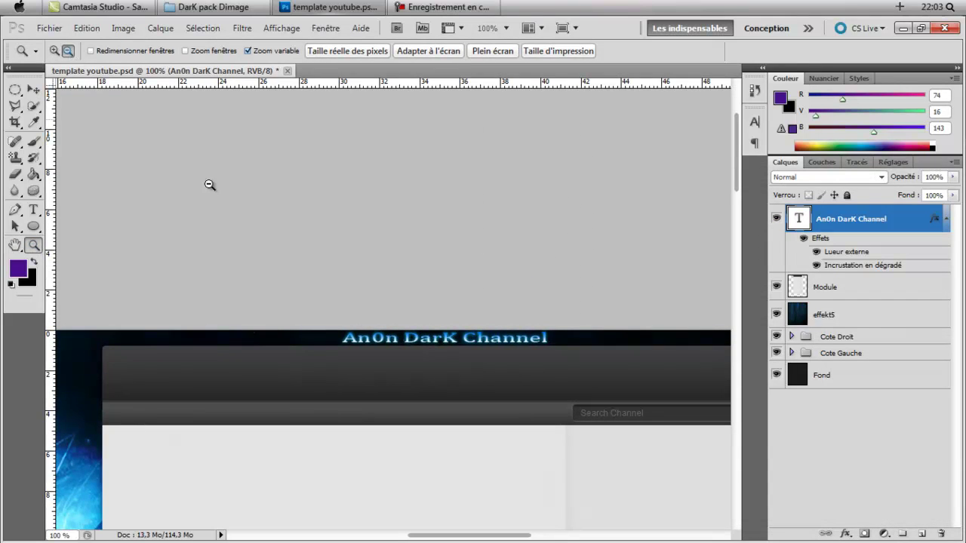
left_click(277, 244)
left_click(276, 244)
left_click(275, 245)
left_click(276, 245)
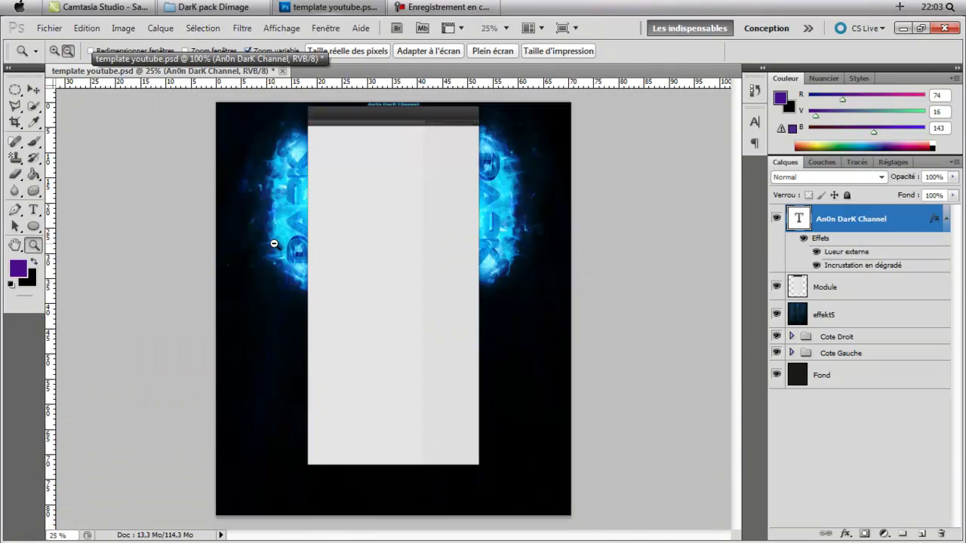